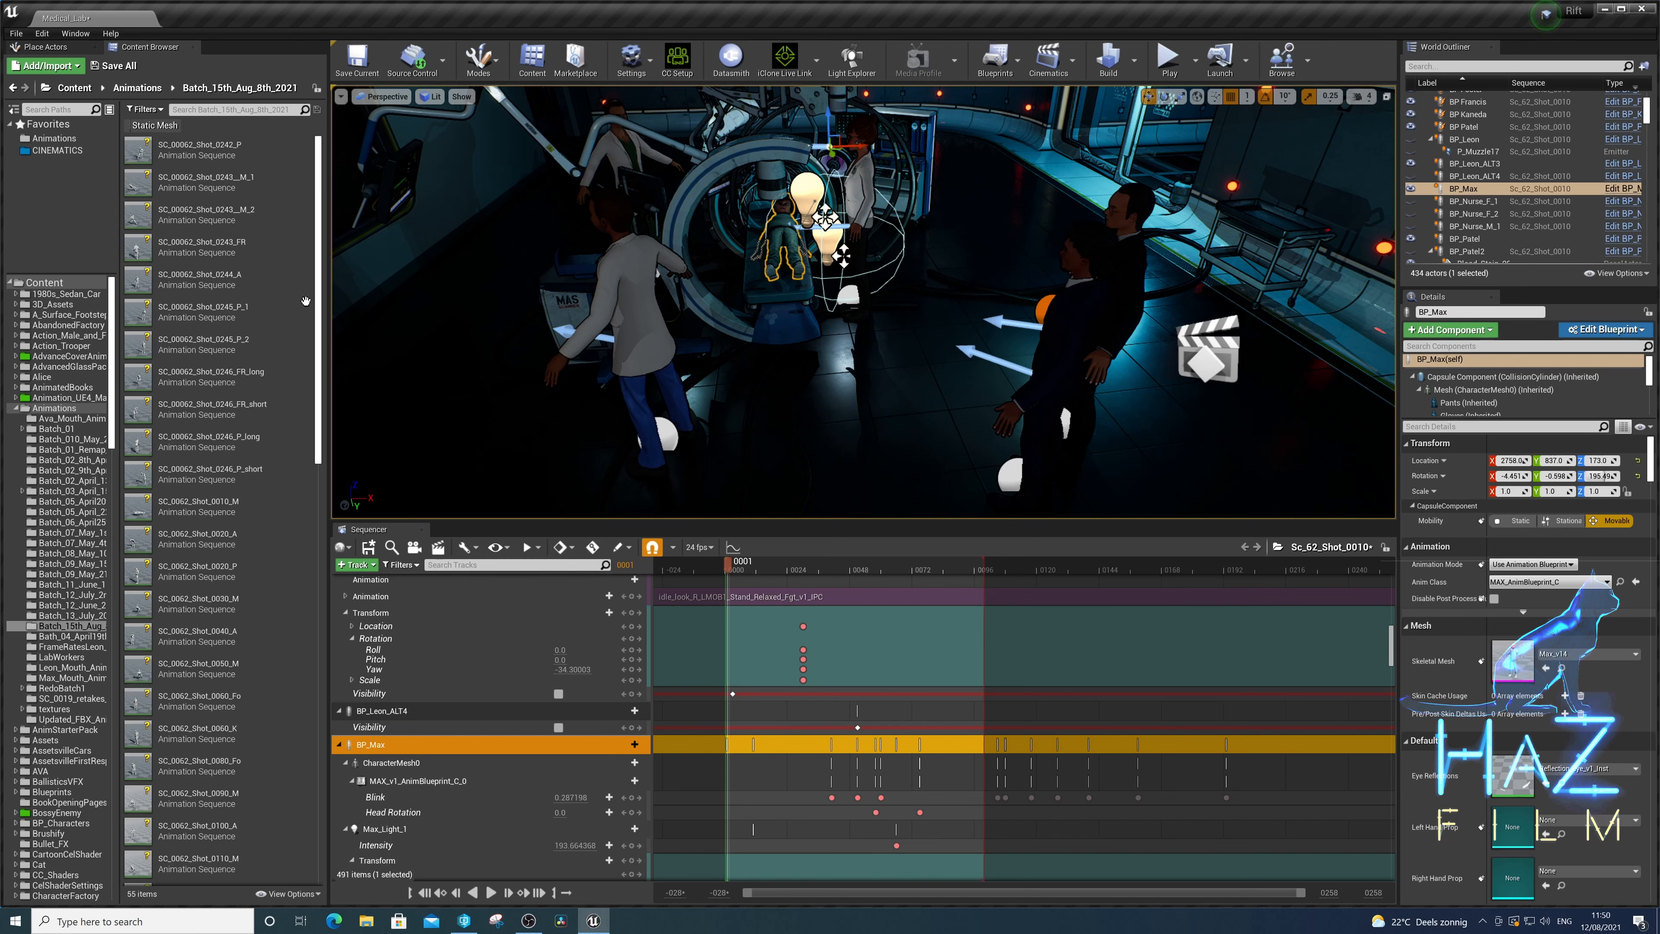
- Open the LEVELS folder in the project content to view the available levels
left_click(77, 88)
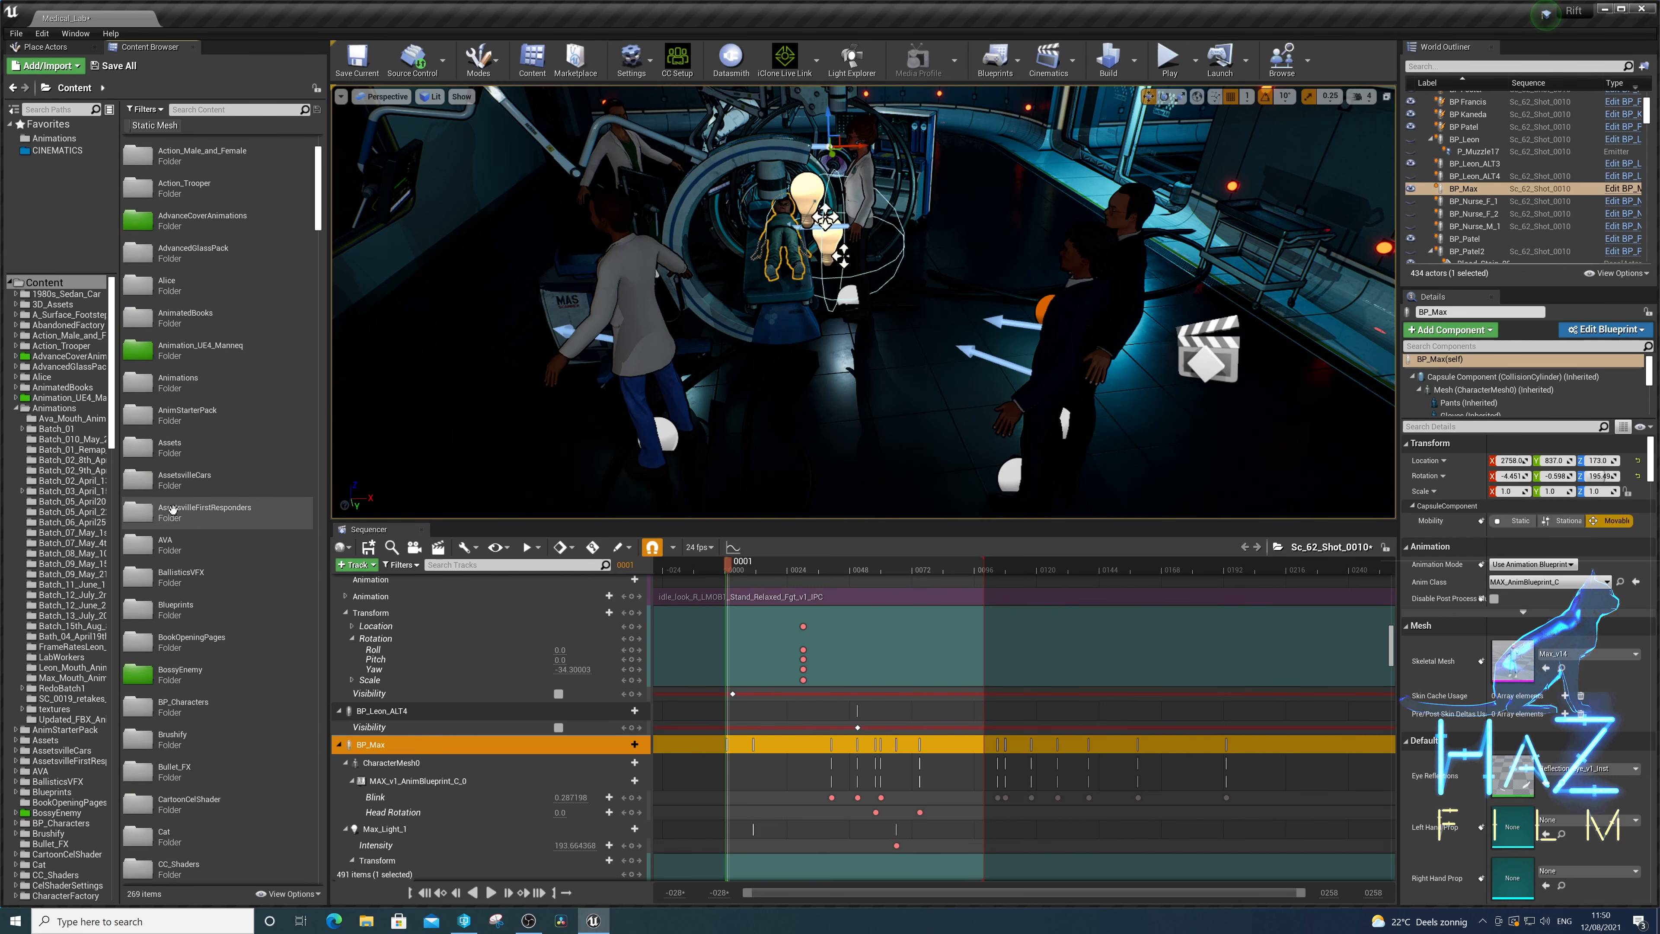
scroll(181, 512, "down", 5)
scroll(181, 512, "down", 5)
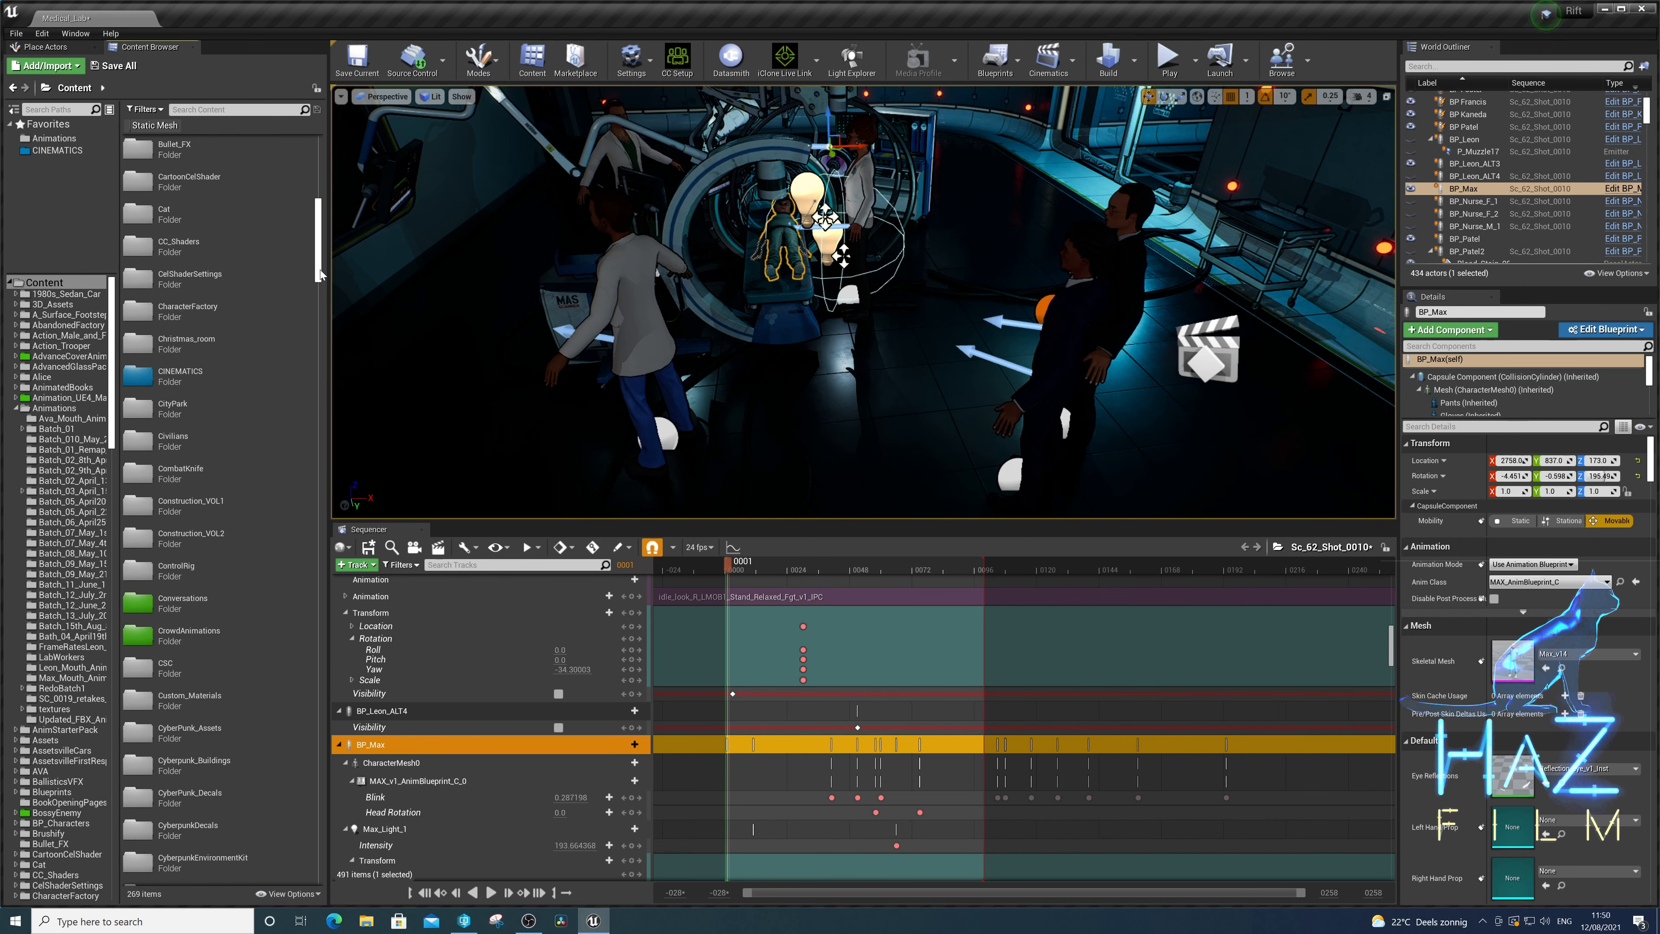
left_click_drag(320, 271, 320, 425)
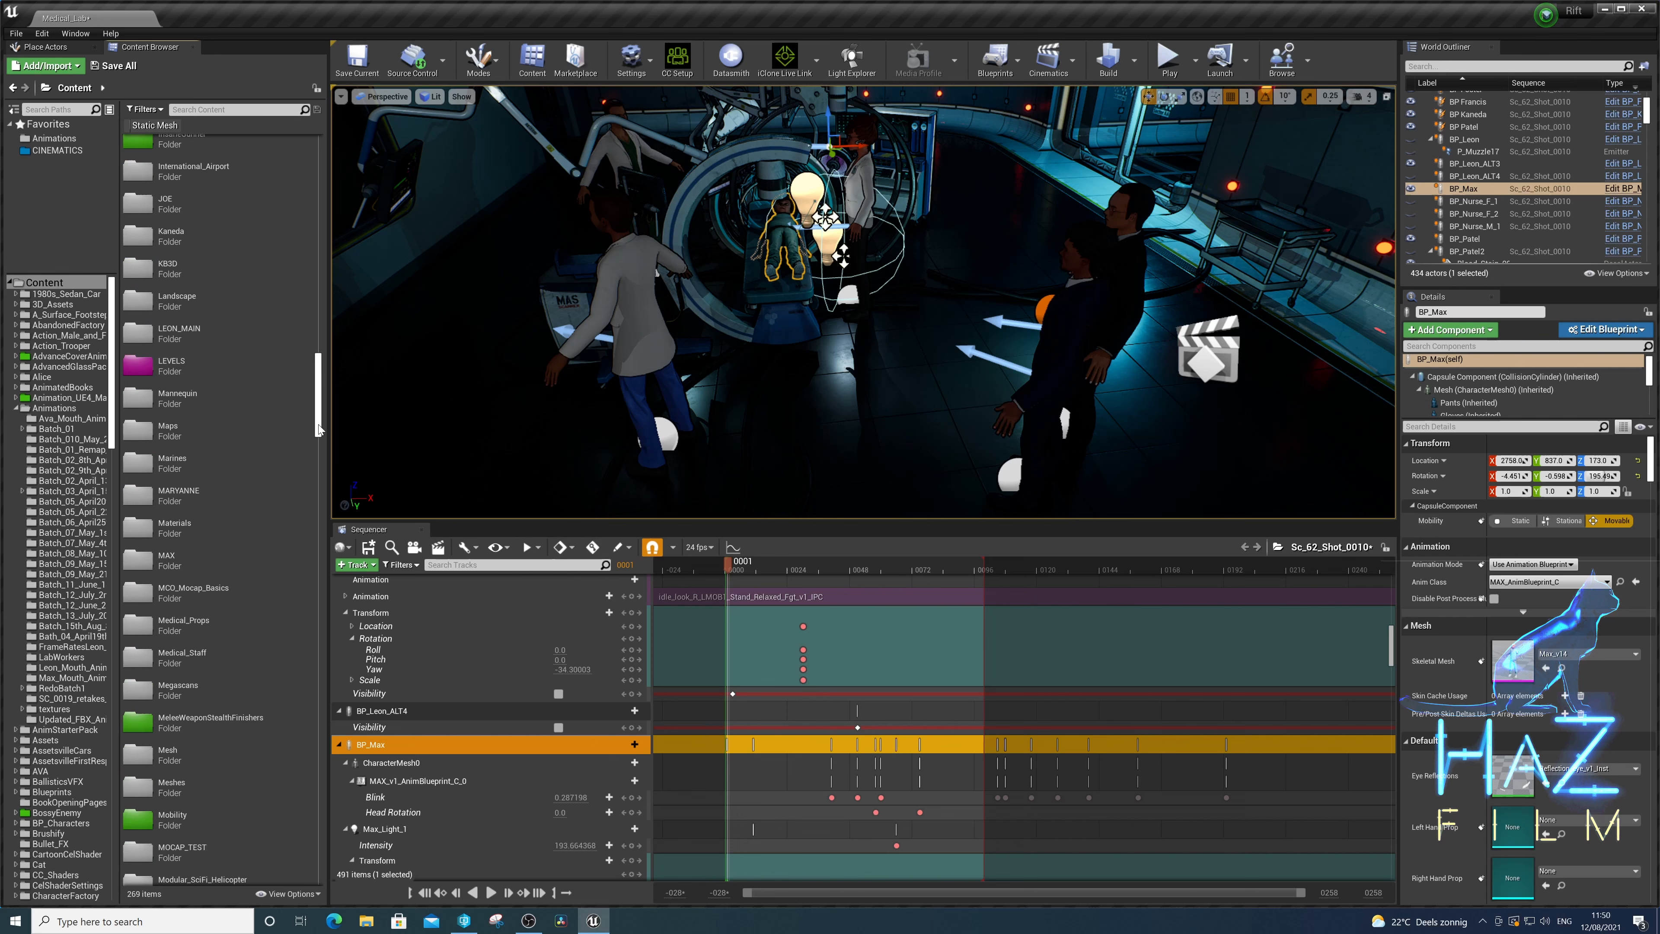
double_click(185, 366)
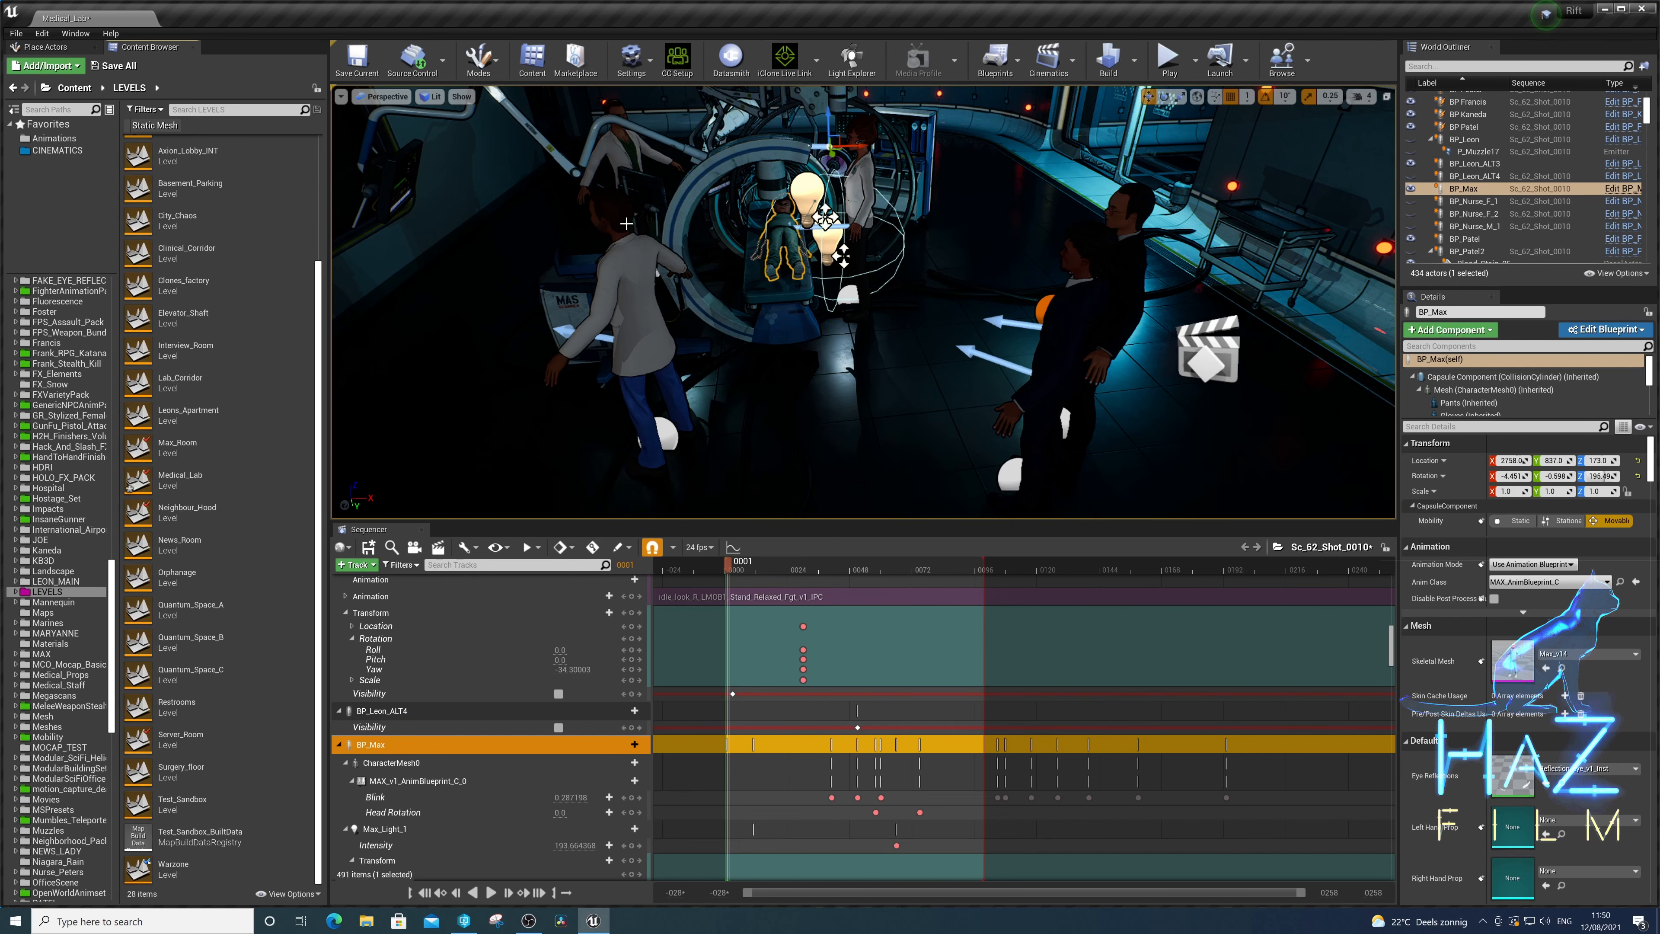
- Open the Medical_Lab folder under CINEMATICS and select the level sequence Sc_62_Shot_0010
left_click(57, 150)
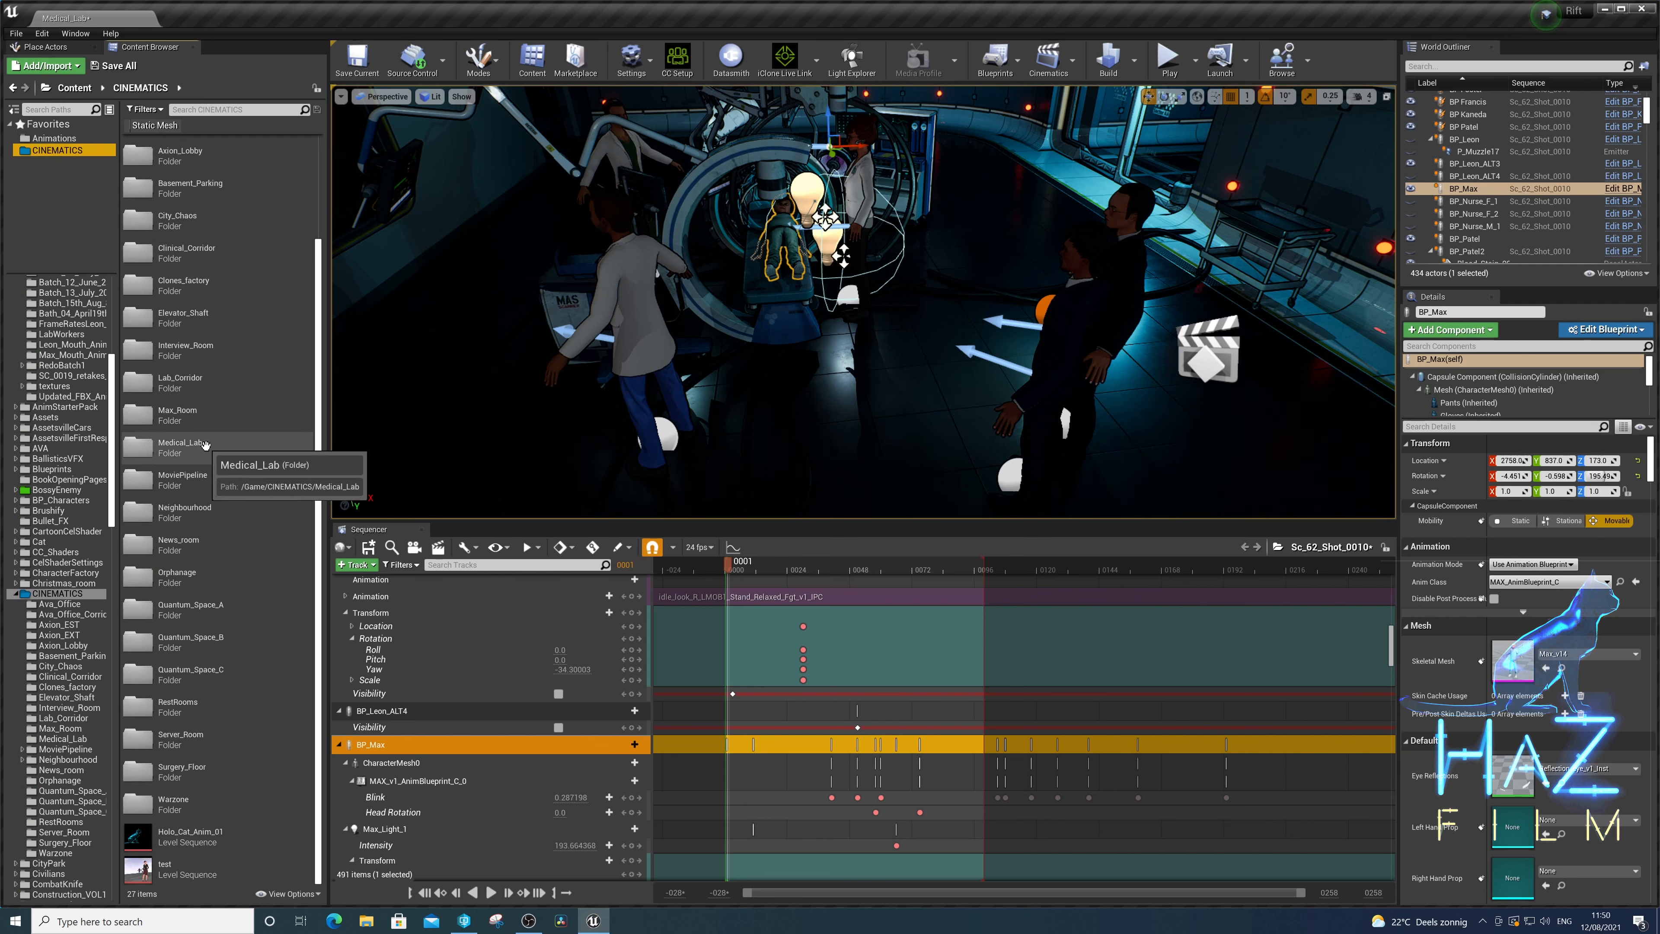
double_click(221, 450)
scroll(290, 270, "up", 4)
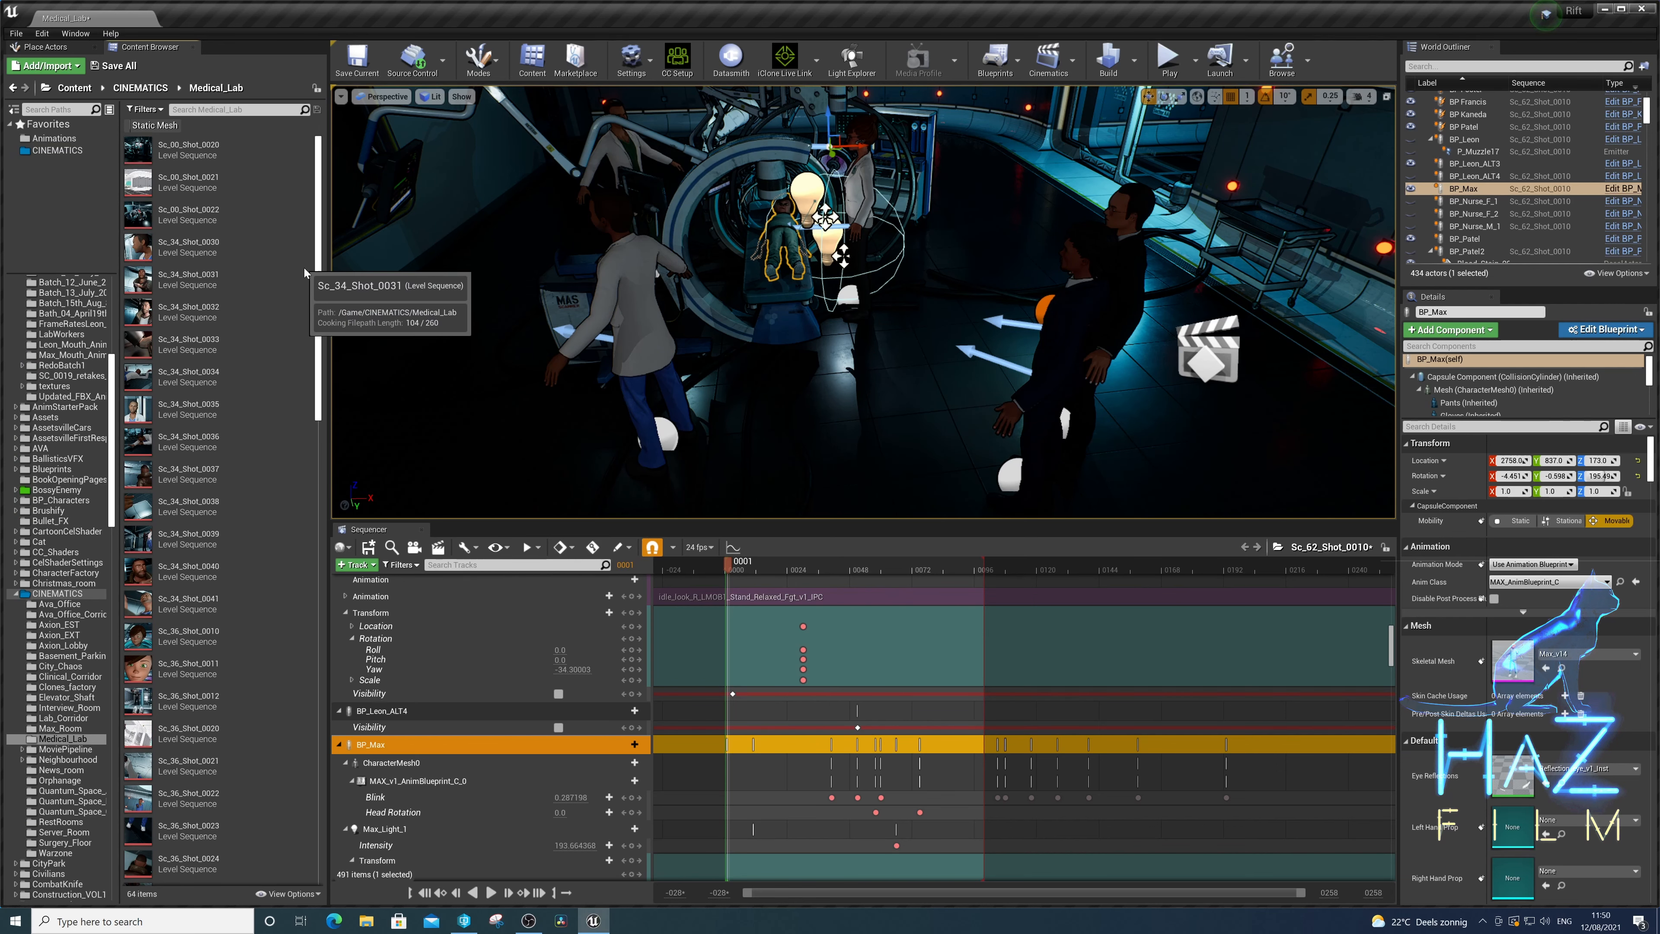
left_click_drag(318, 324, 336, 843)
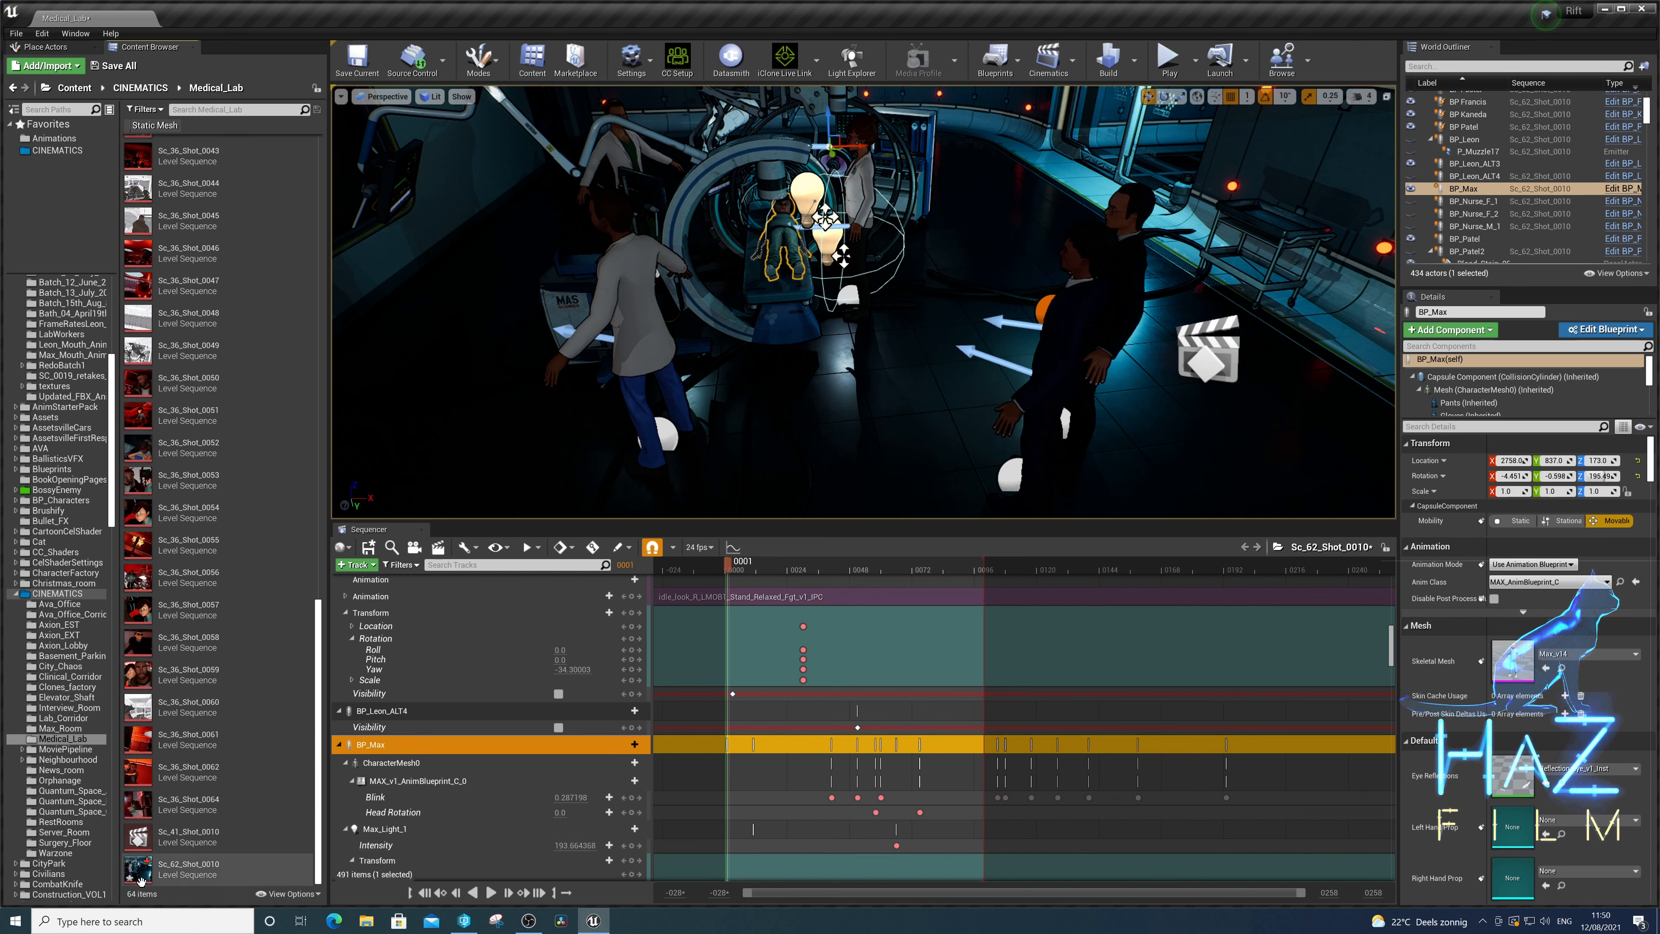
left_click(207, 875)
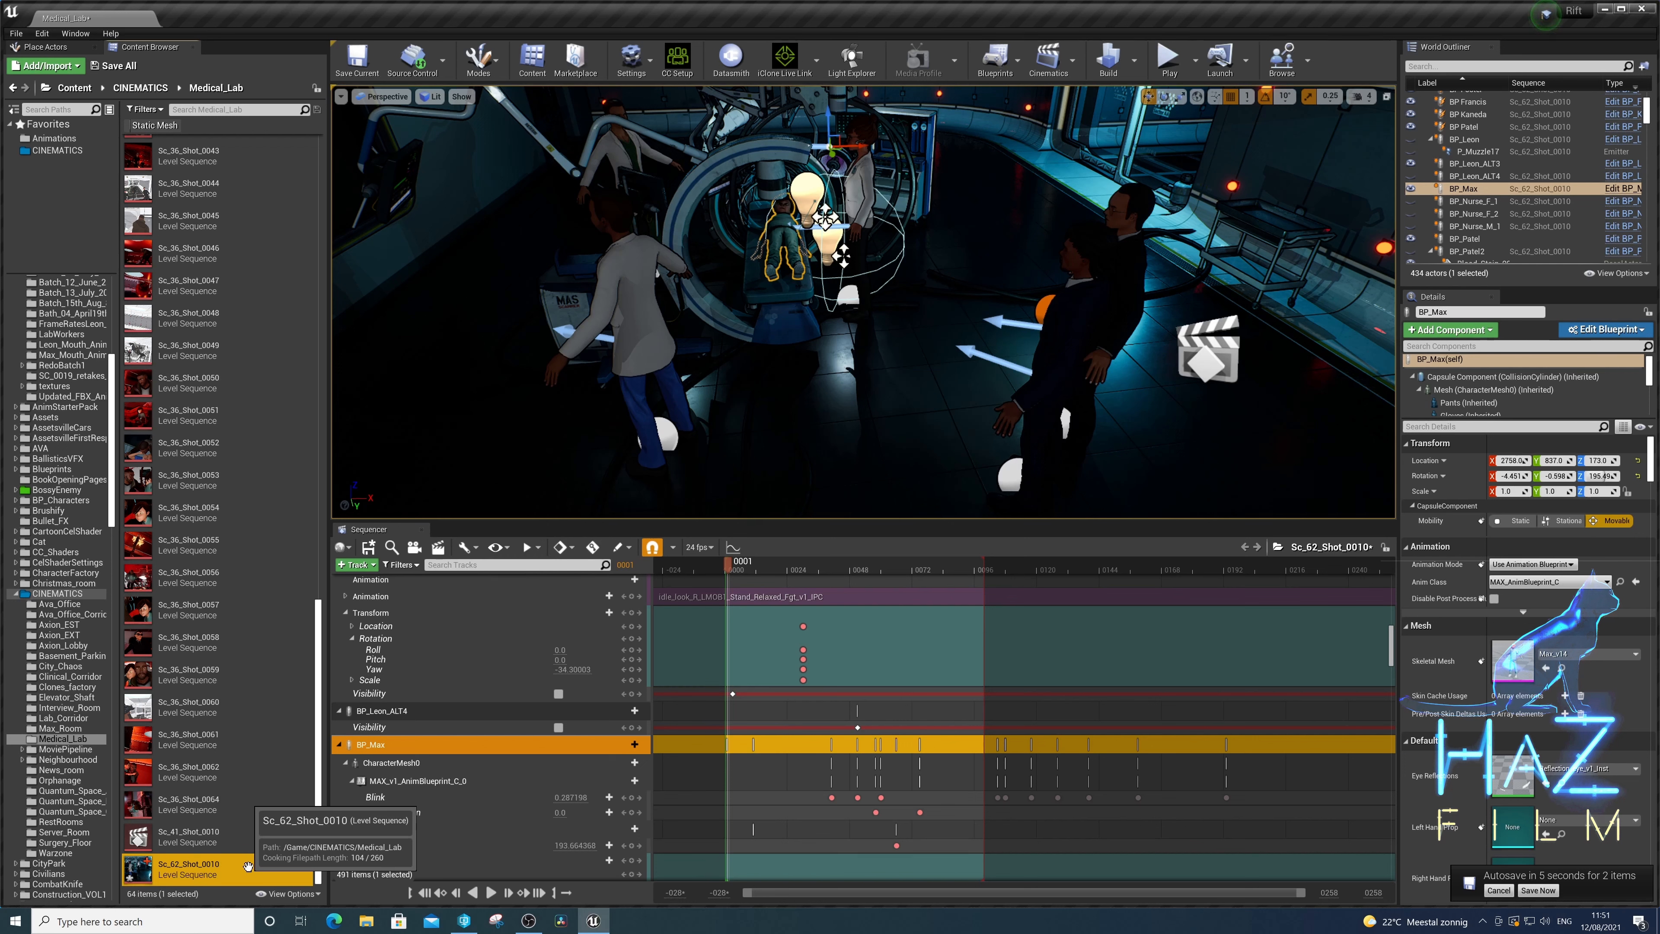
- Review the asset actions for the Sc_62_Shot_0010 level sequence and set the playhead to frame 23
right_click(248, 866)
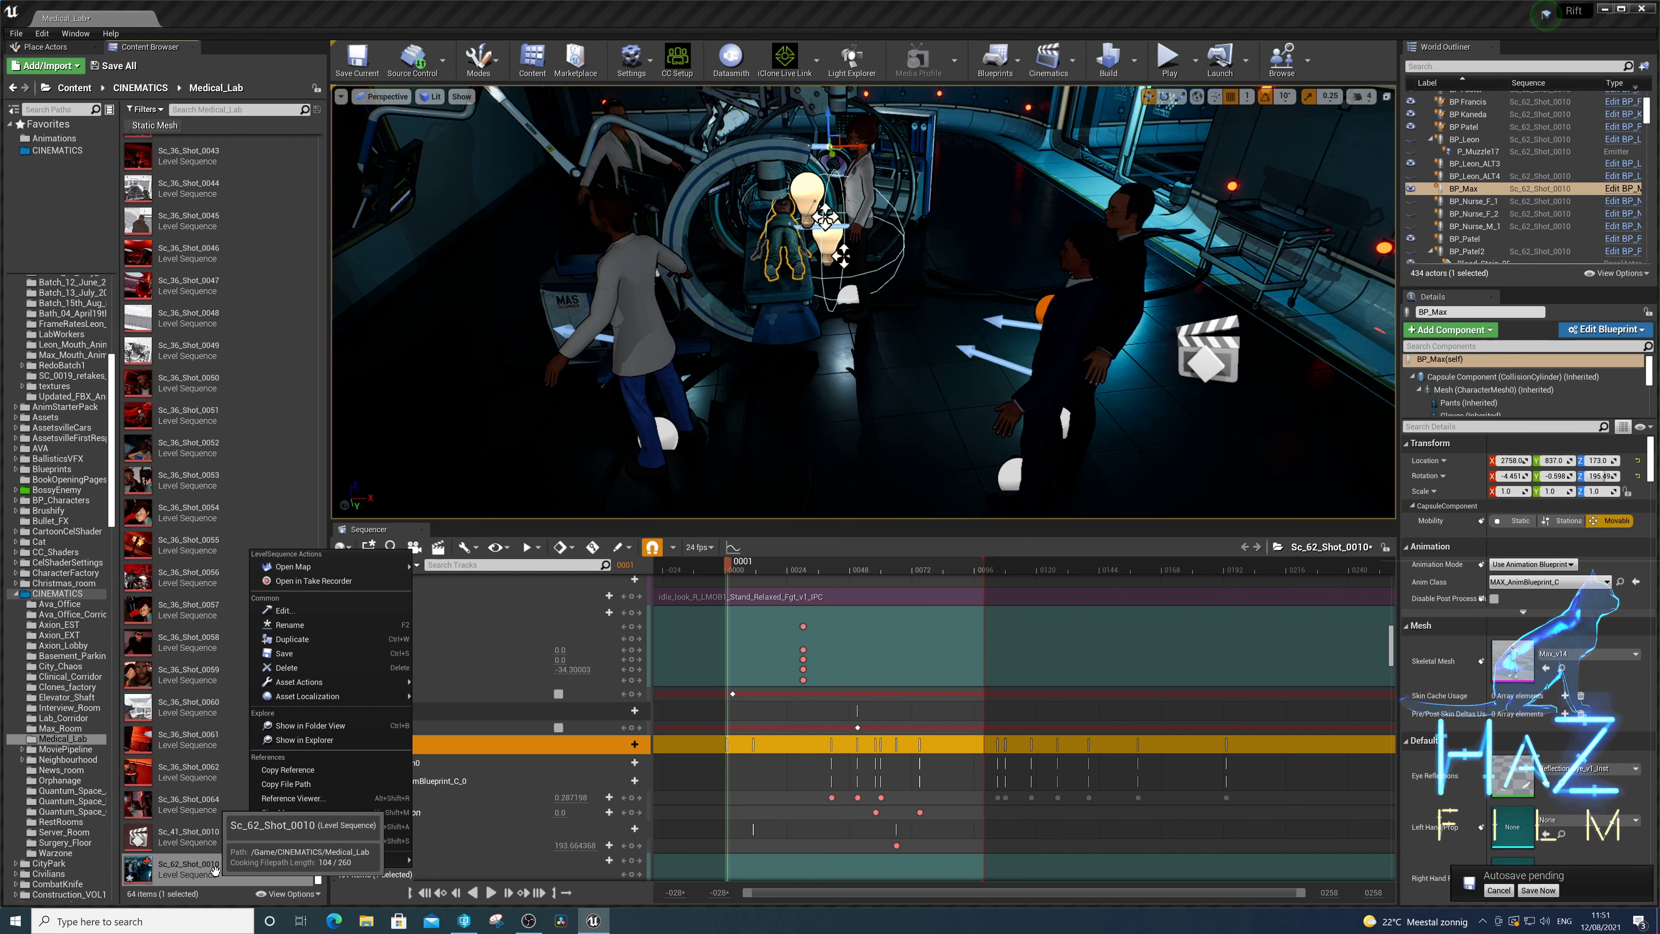
mouse_move(260, 861)
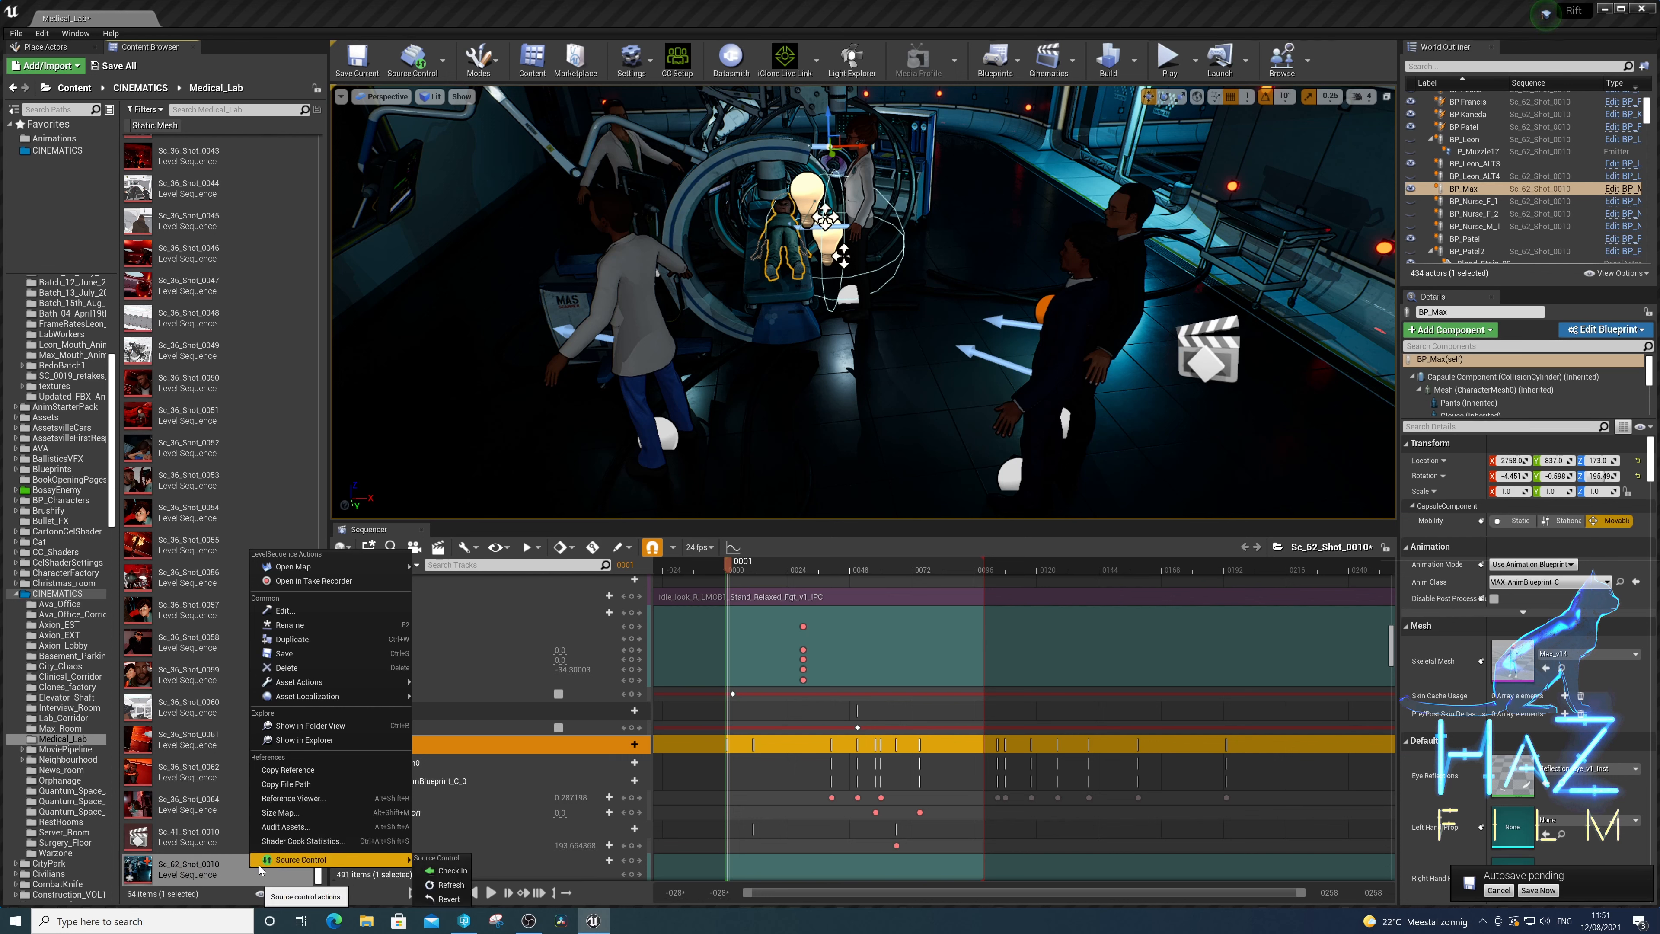
left_click(787, 566)
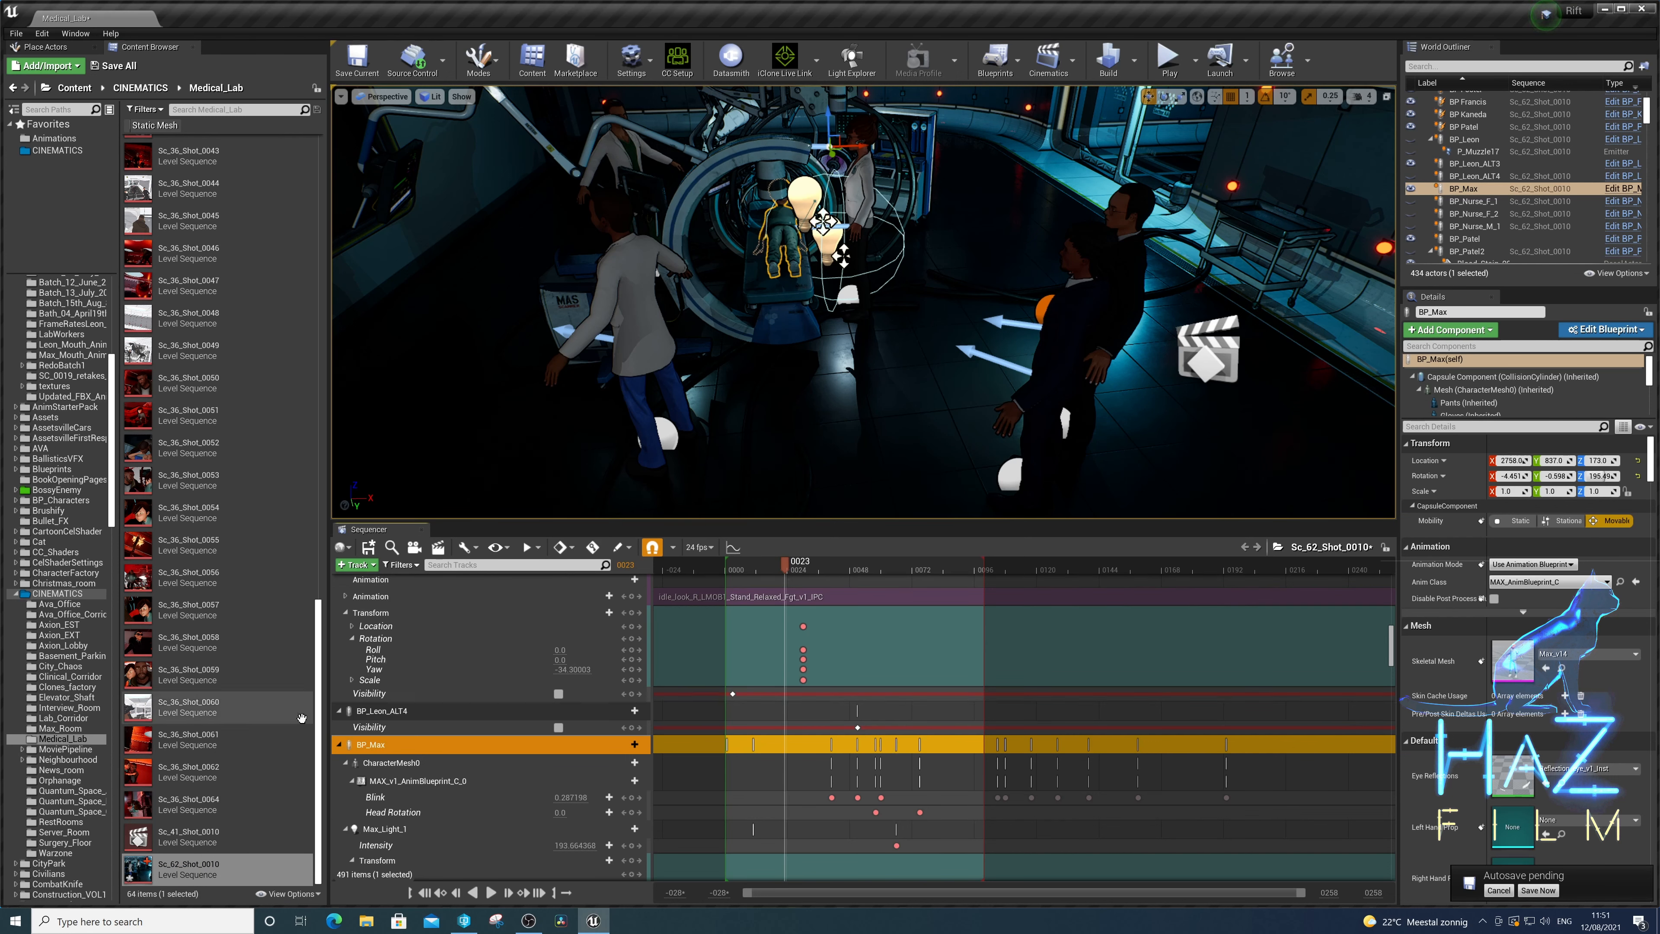
- Inspect the shot's characters by selecting BP Foster, BP Patel, the nurse actors and BP_Patel one after another
left_click(624, 298)
left_click(1117, 285)
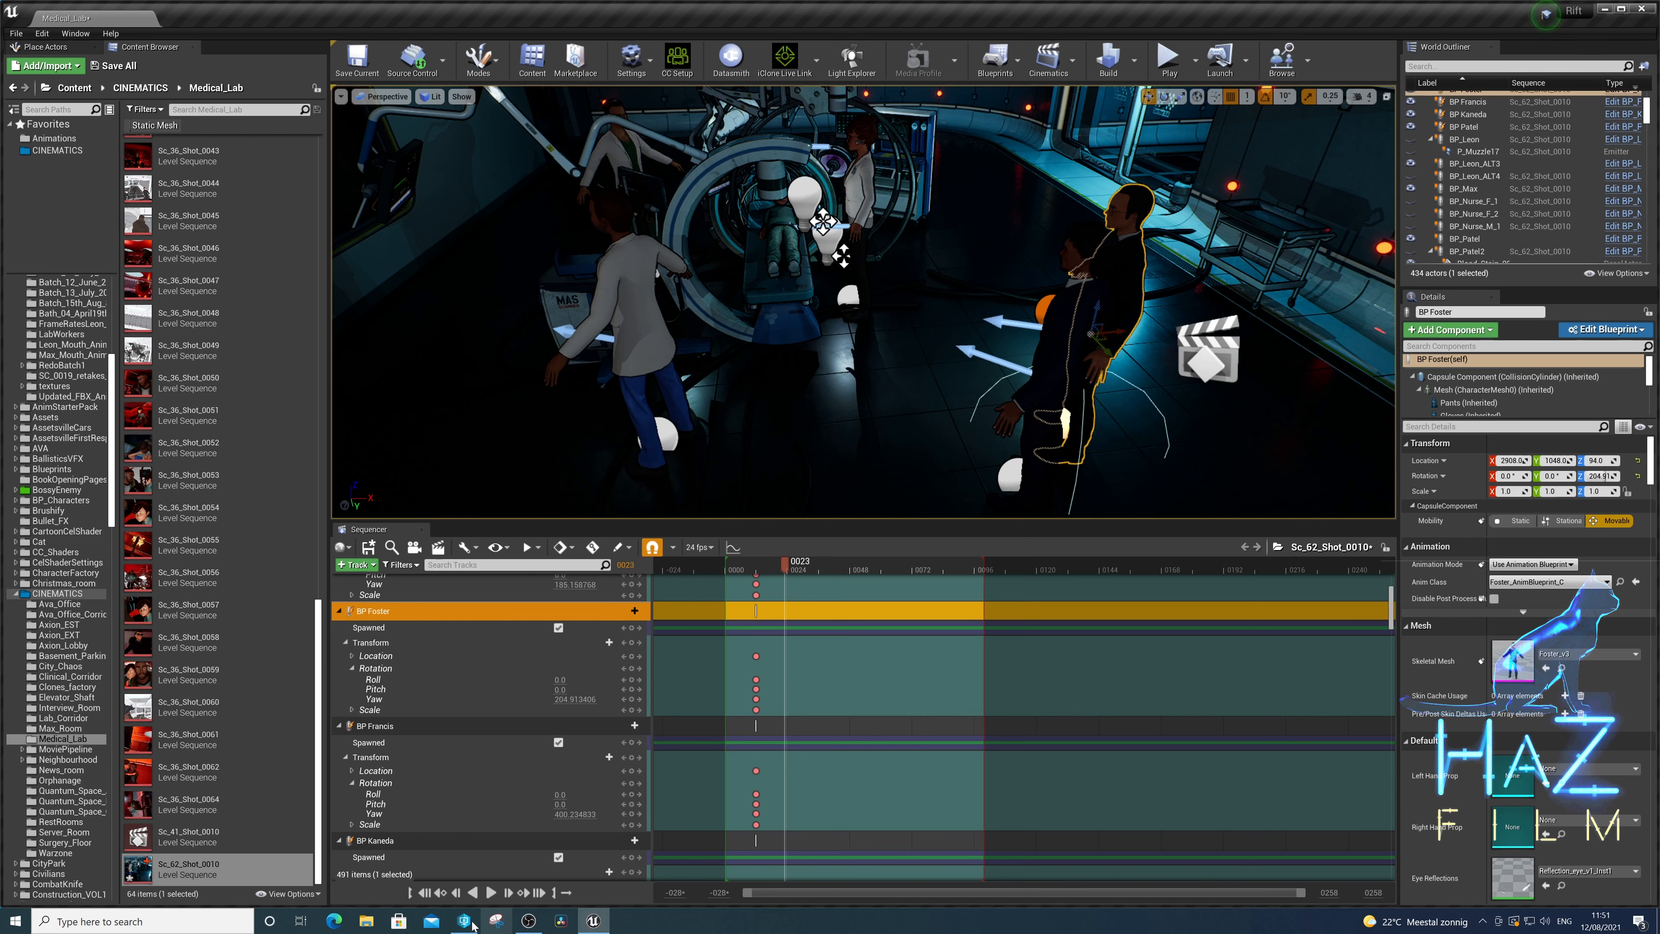
left_click(1470, 127)
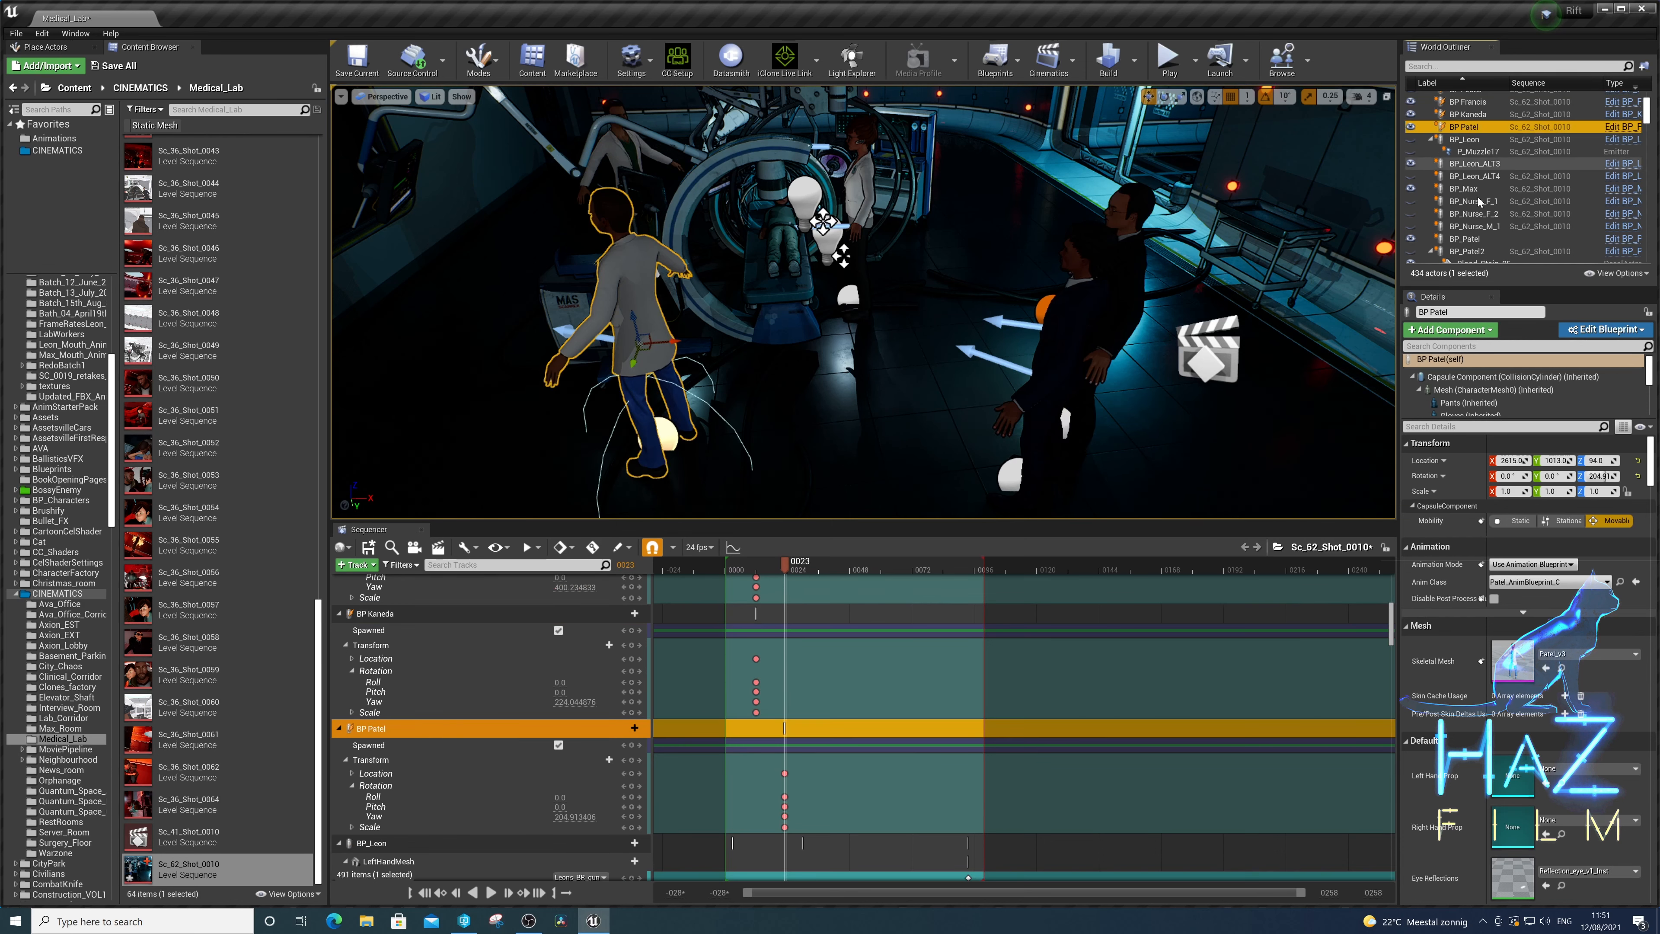
left_click(1479, 202)
left_click(1467, 226)
left_click(1466, 240)
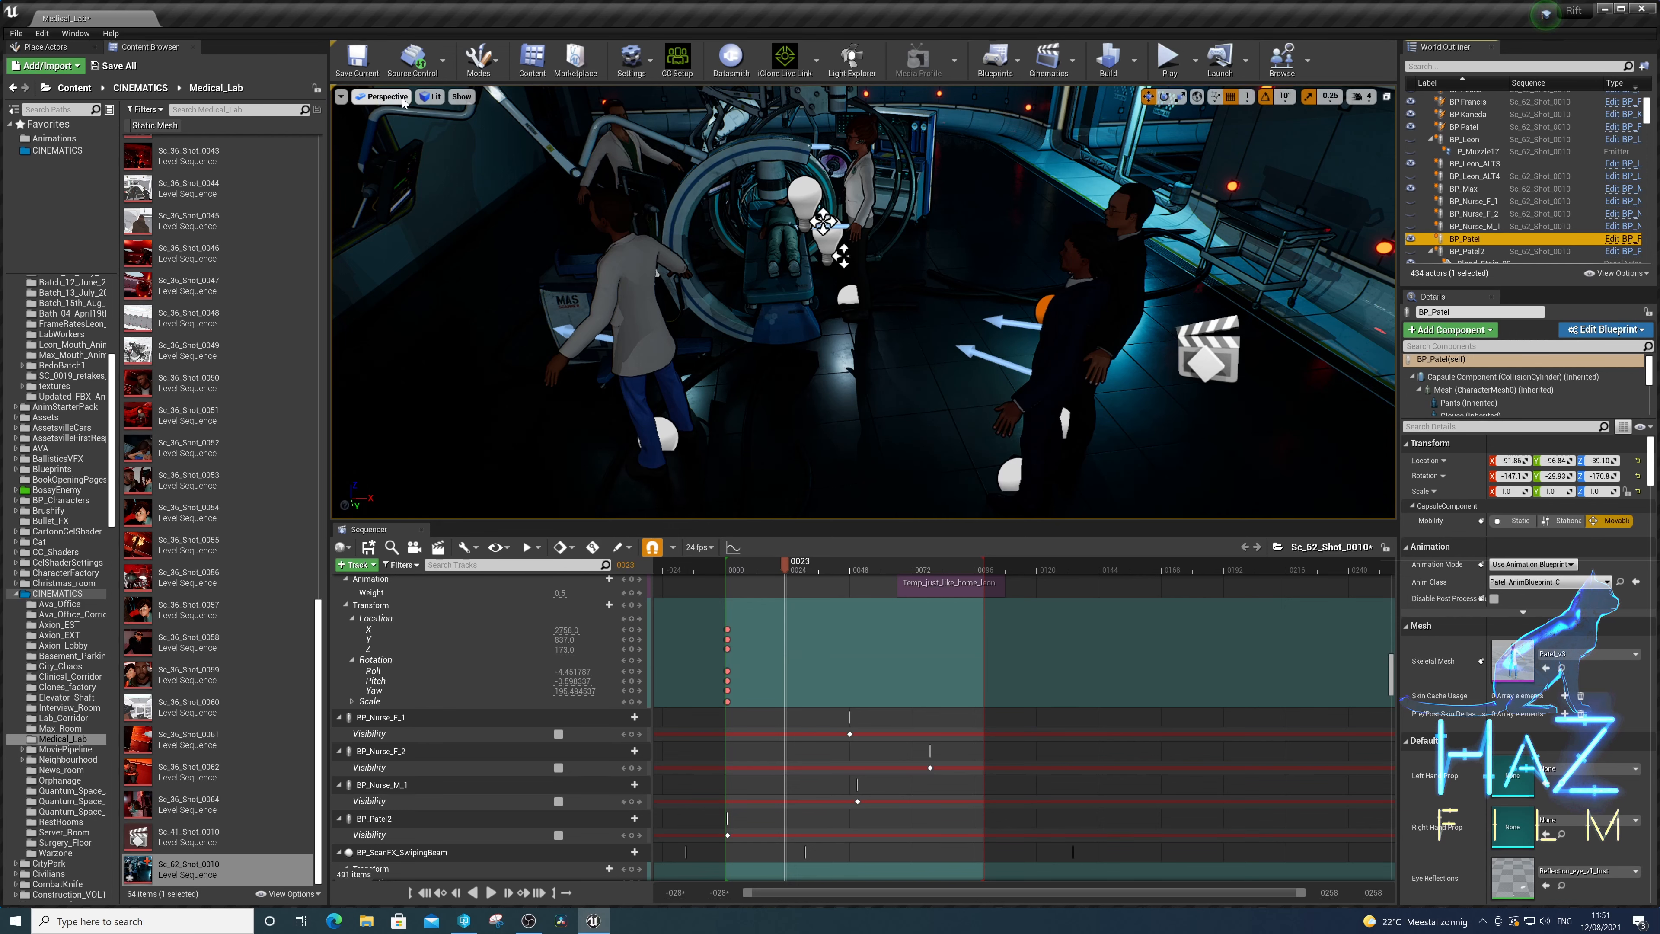
- View the scene through the SC_0062_Shot_0010 camera at frame 33 and select the BP_Max character
left_click(386, 96)
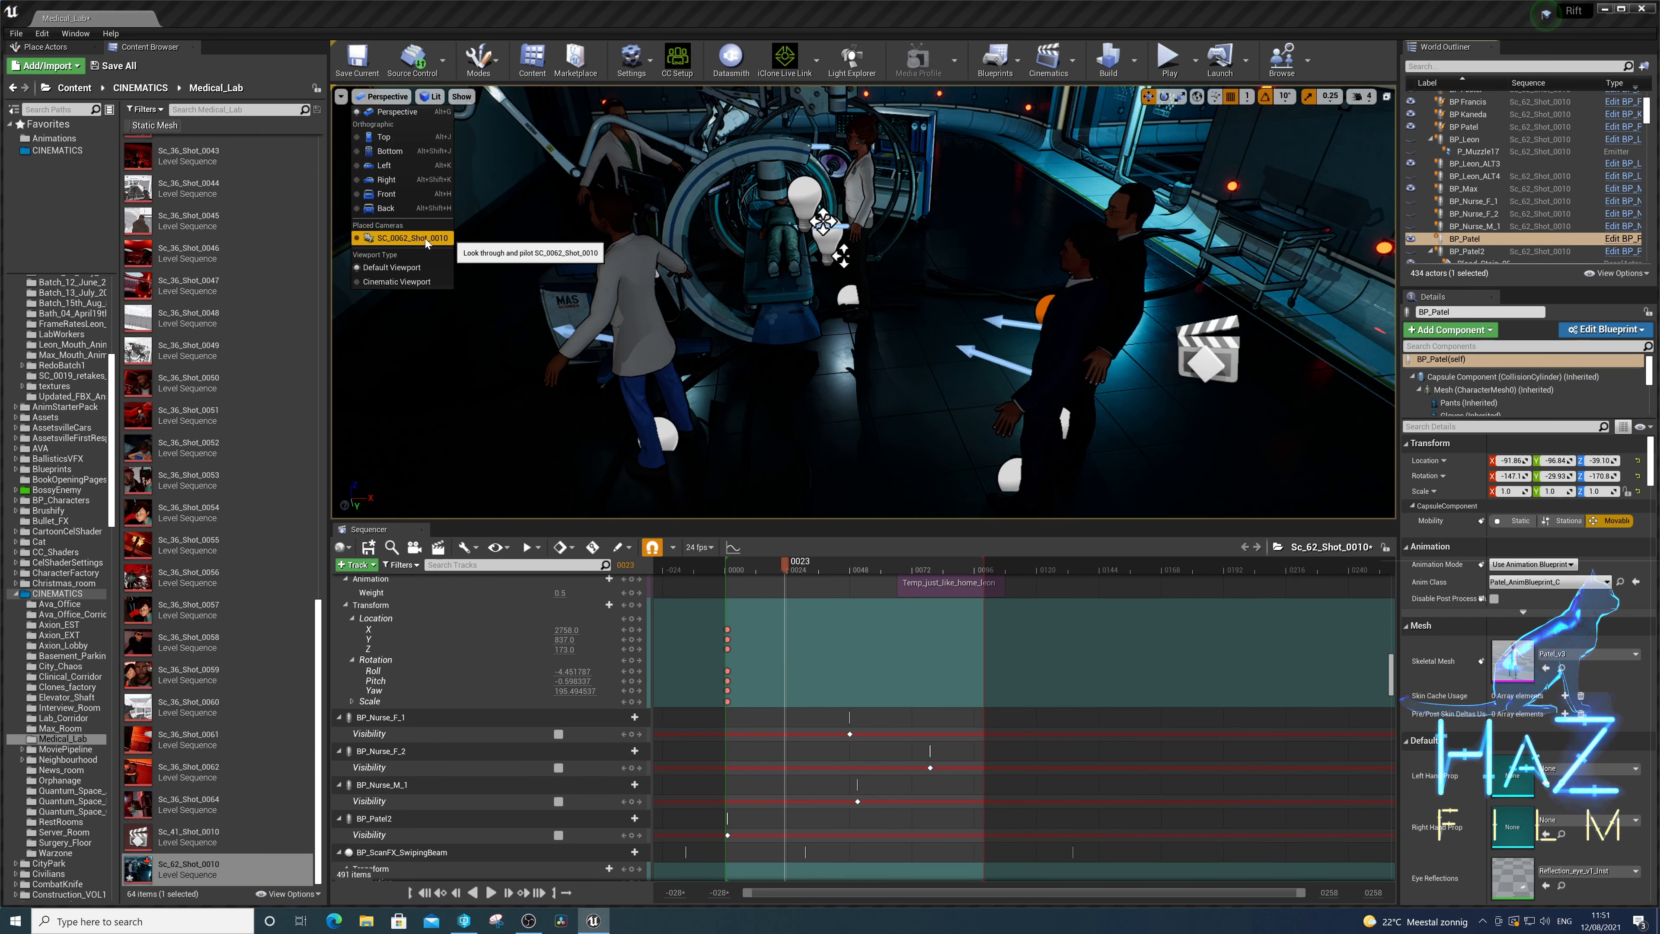
left_click(411, 238)
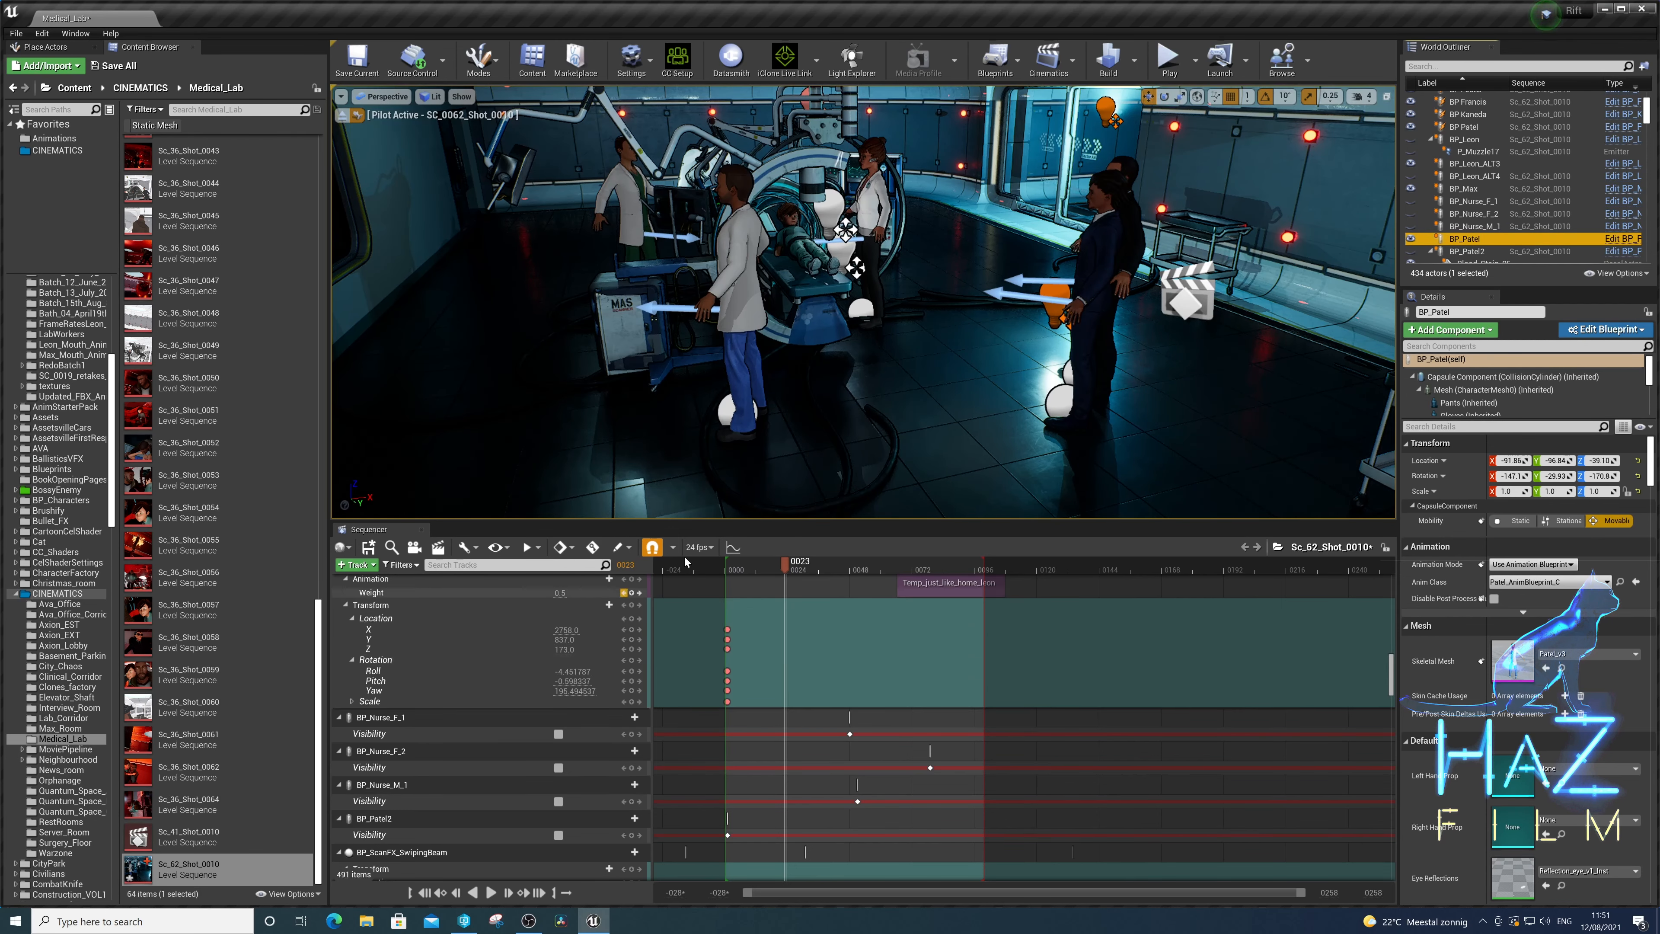
mouse_move(785, 564)
left_mouse_down()
mouse_move(888, 571)
mouse_move(774, 569)
mouse_move(811, 568)
left_mouse_up()
left_click(797, 230)
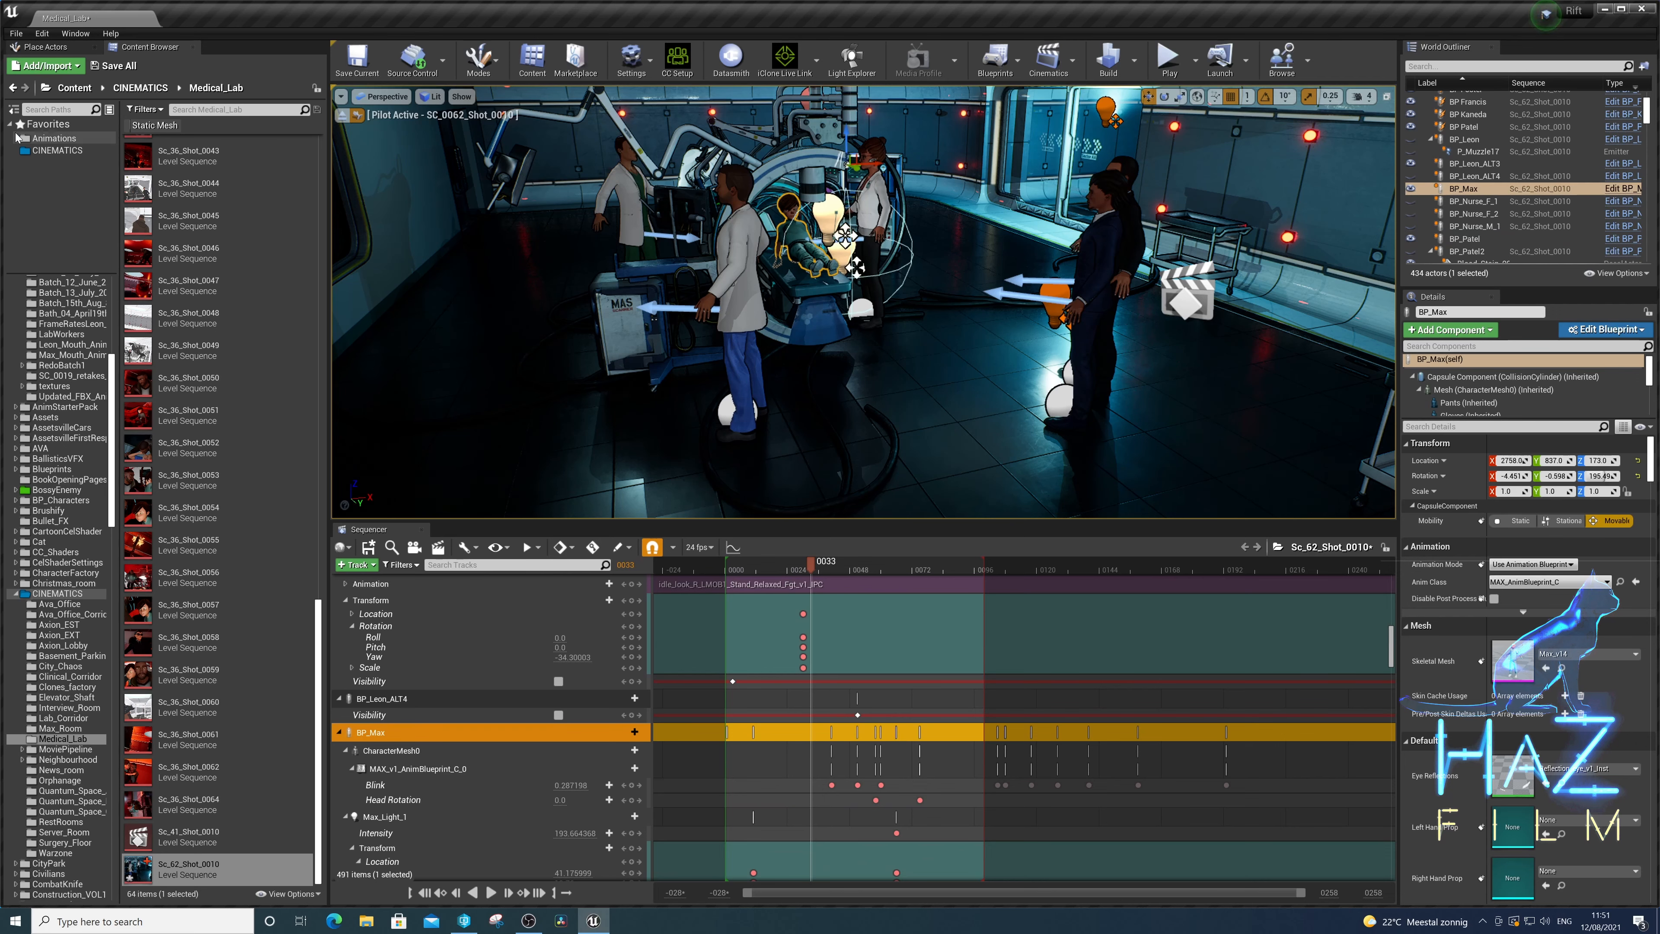
- Open the mocap folder Batch_15th_Aug_8th_2021 under Animations
left_click(42, 139)
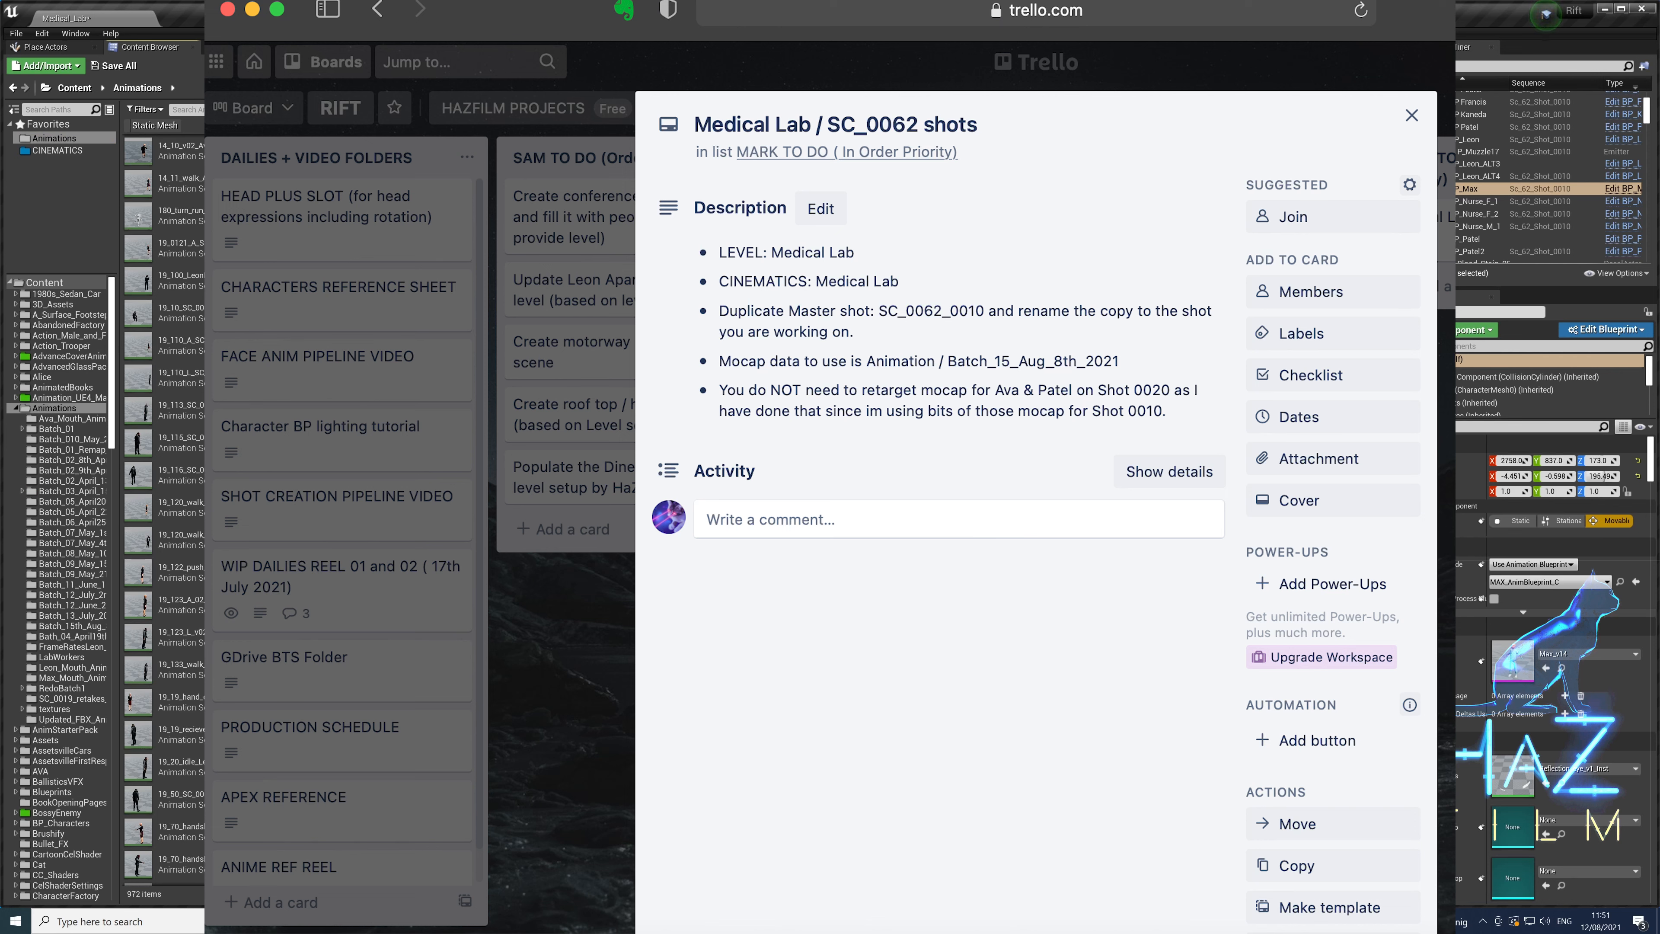
scroll(163, 510, "down", 20)
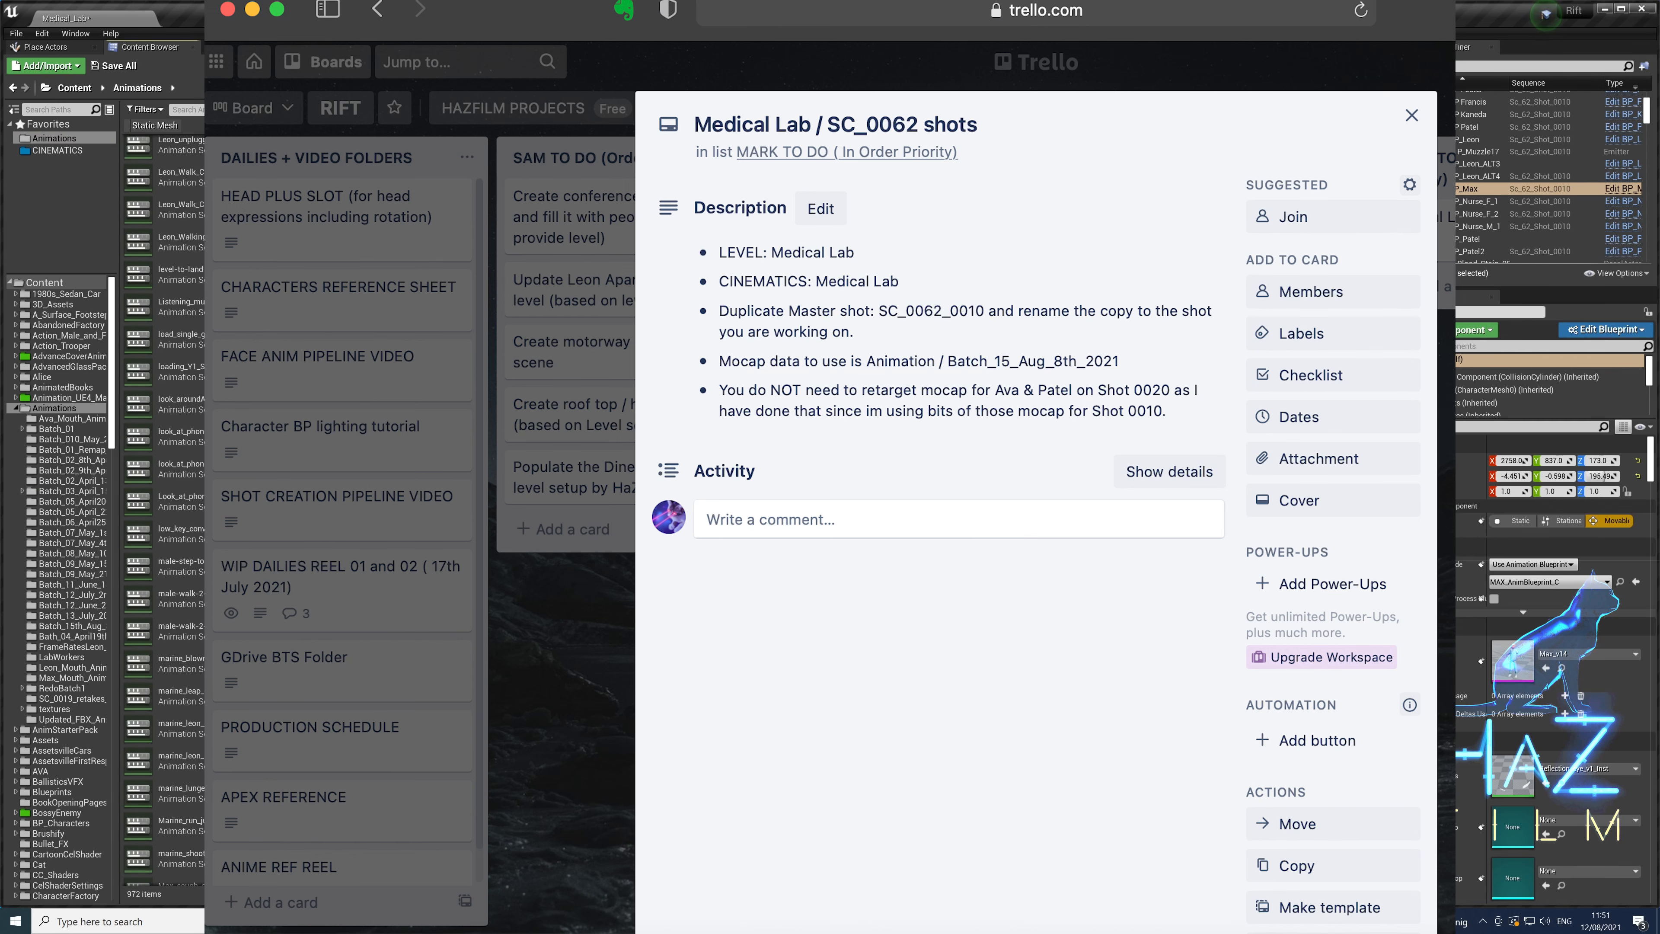
scroll(163, 510, "up", 20)
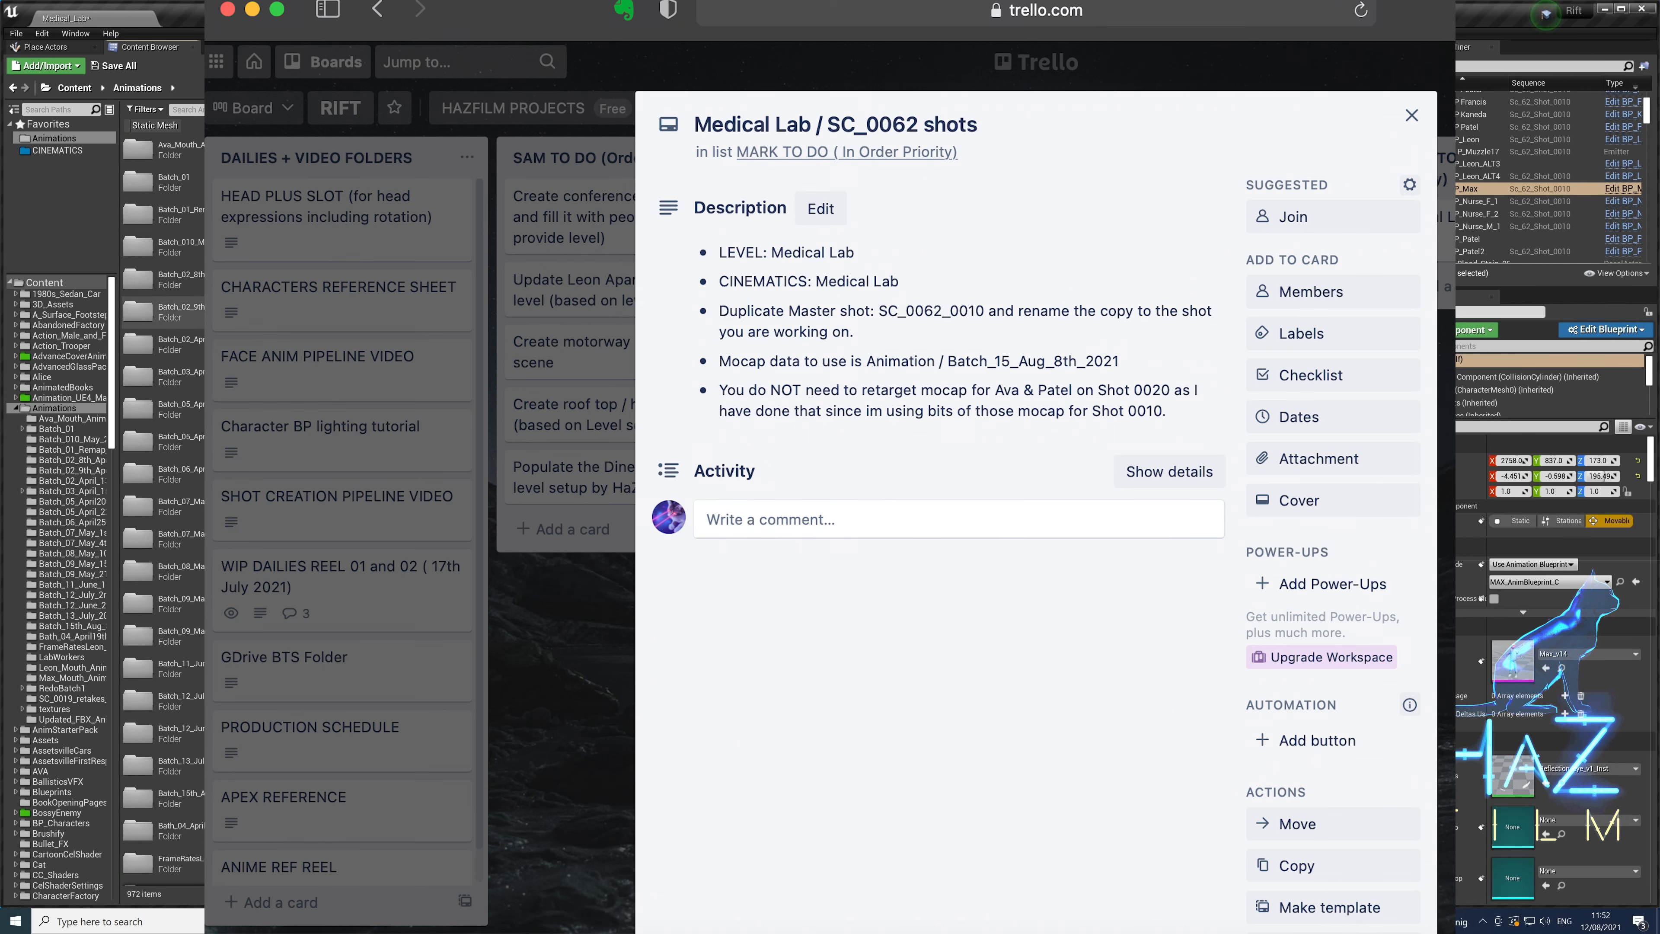
scroll(259, 667, "down", 2)
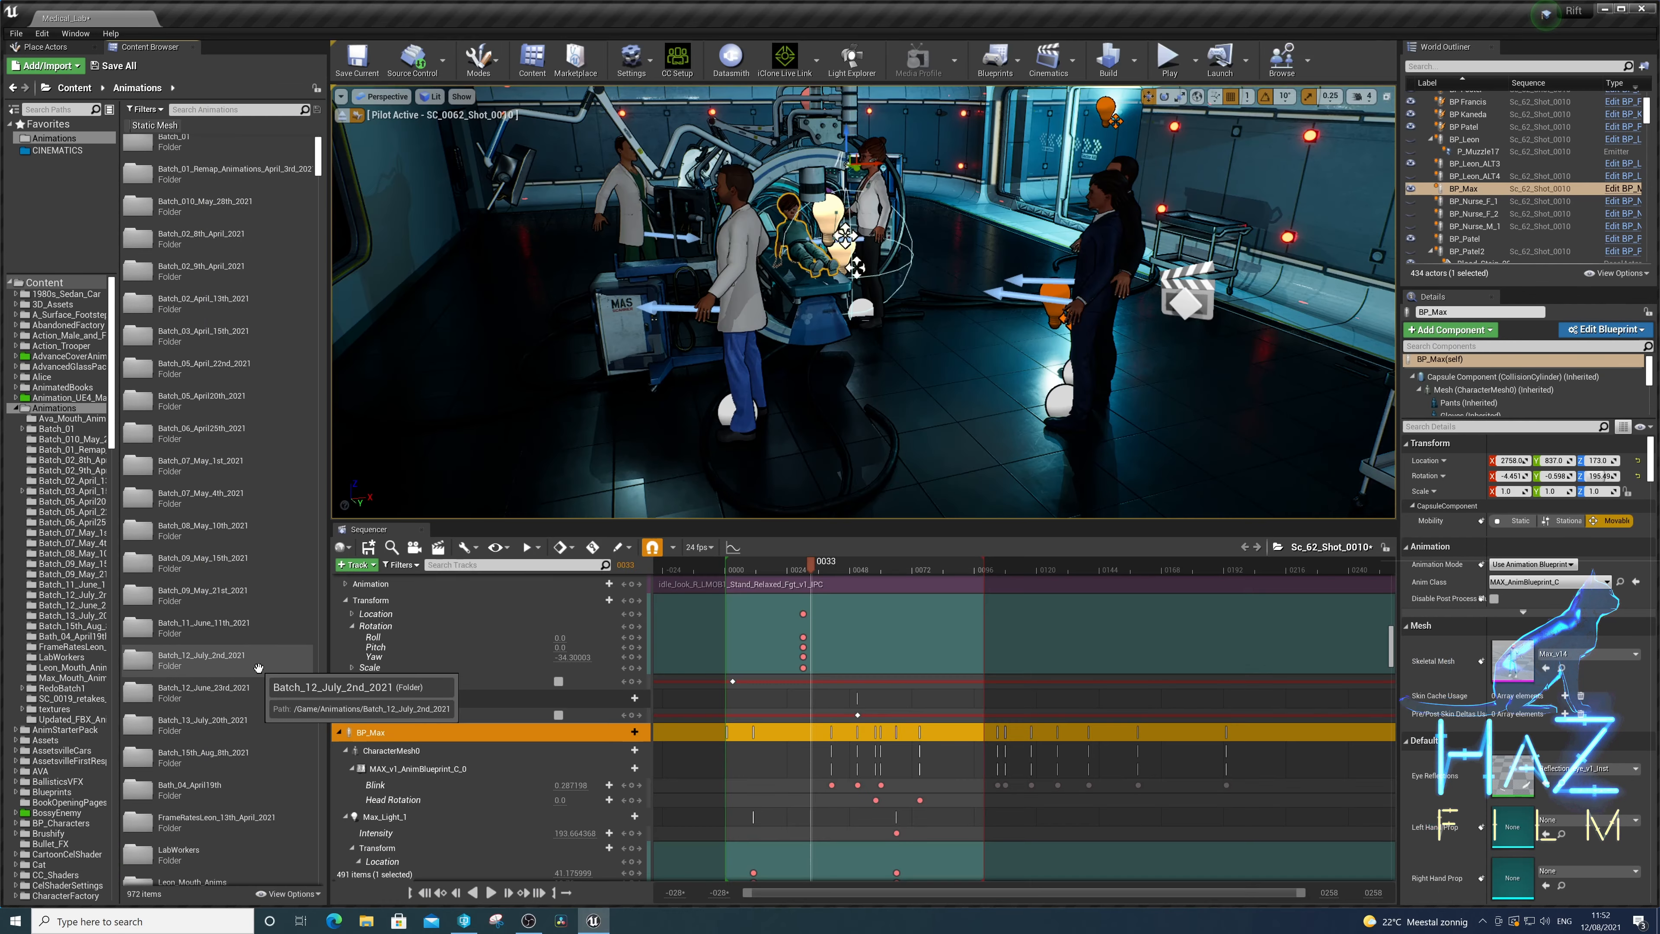
scroll(258, 667, "down", 3)
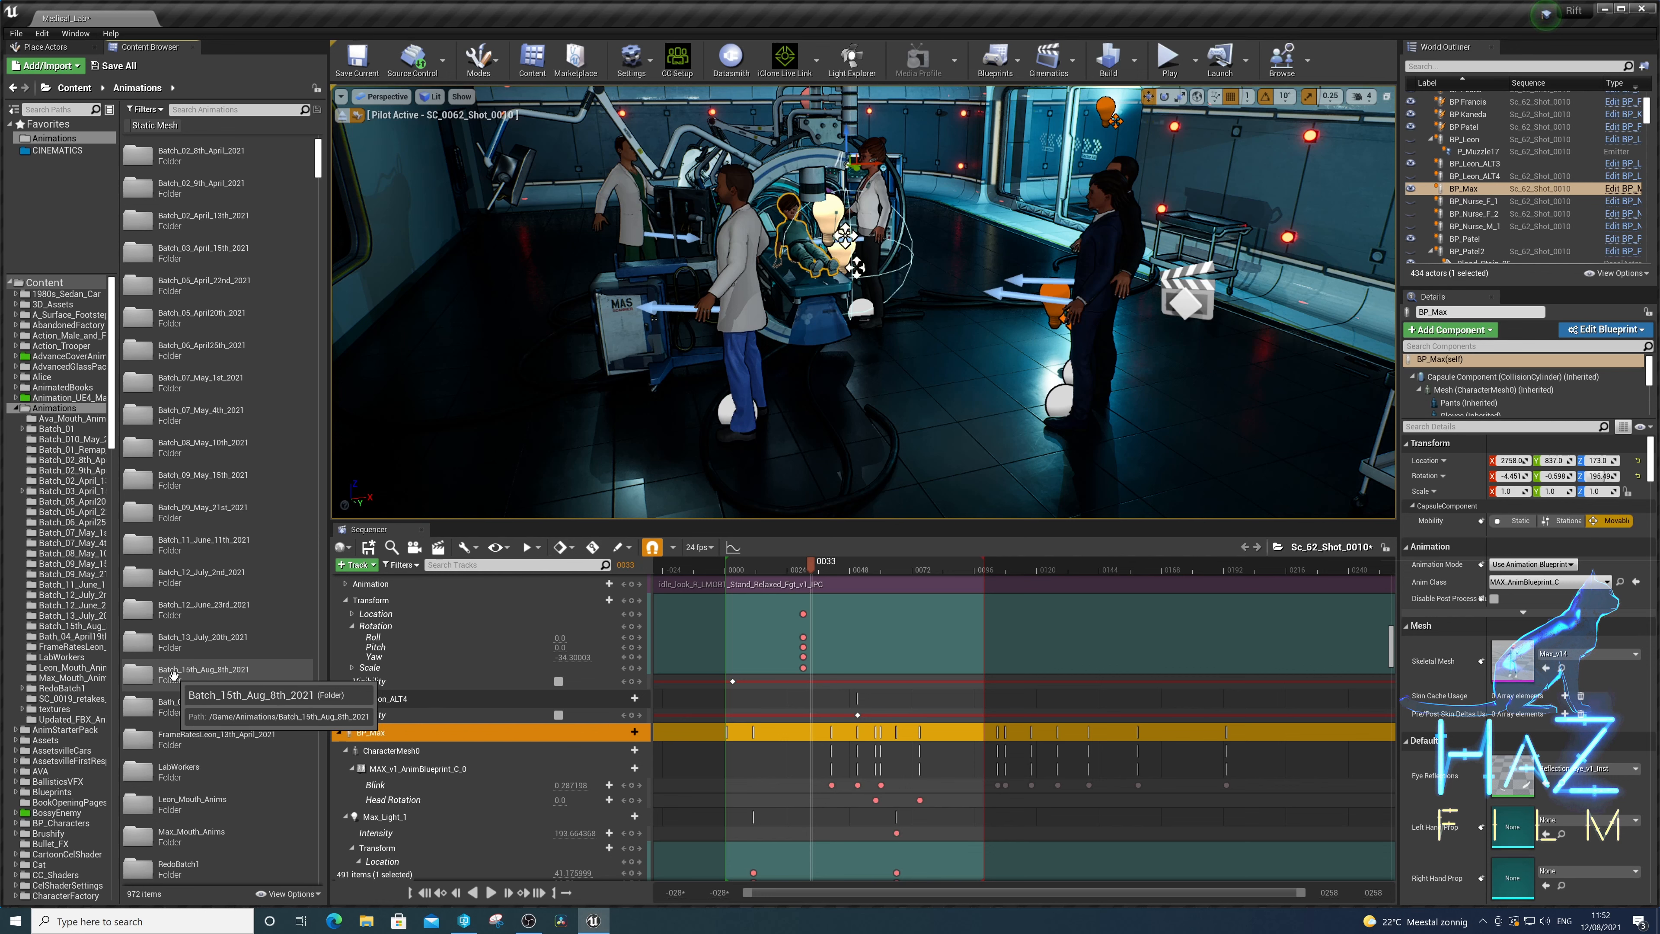
double_click(142, 675)
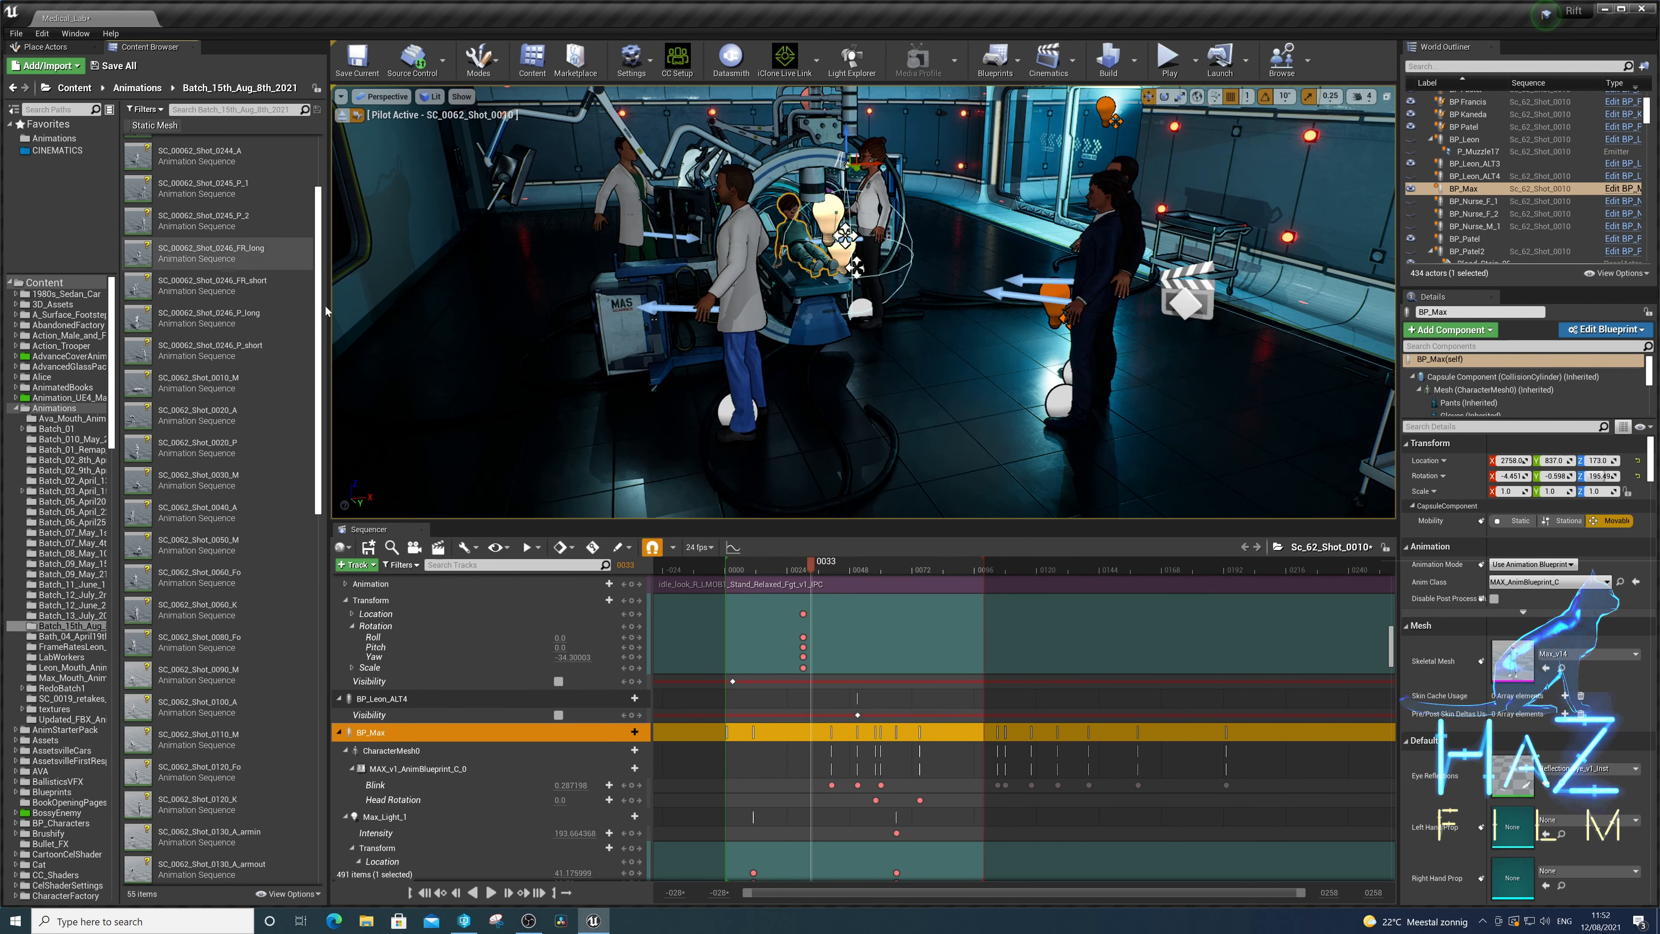
- Look through the sequences SC_0062_Shot_0010_M, Shot_0020_A and Shot_0020_P, matching the shot 0020 clips to BP Ava and BP Patel in the scene
left_click(206, 385)
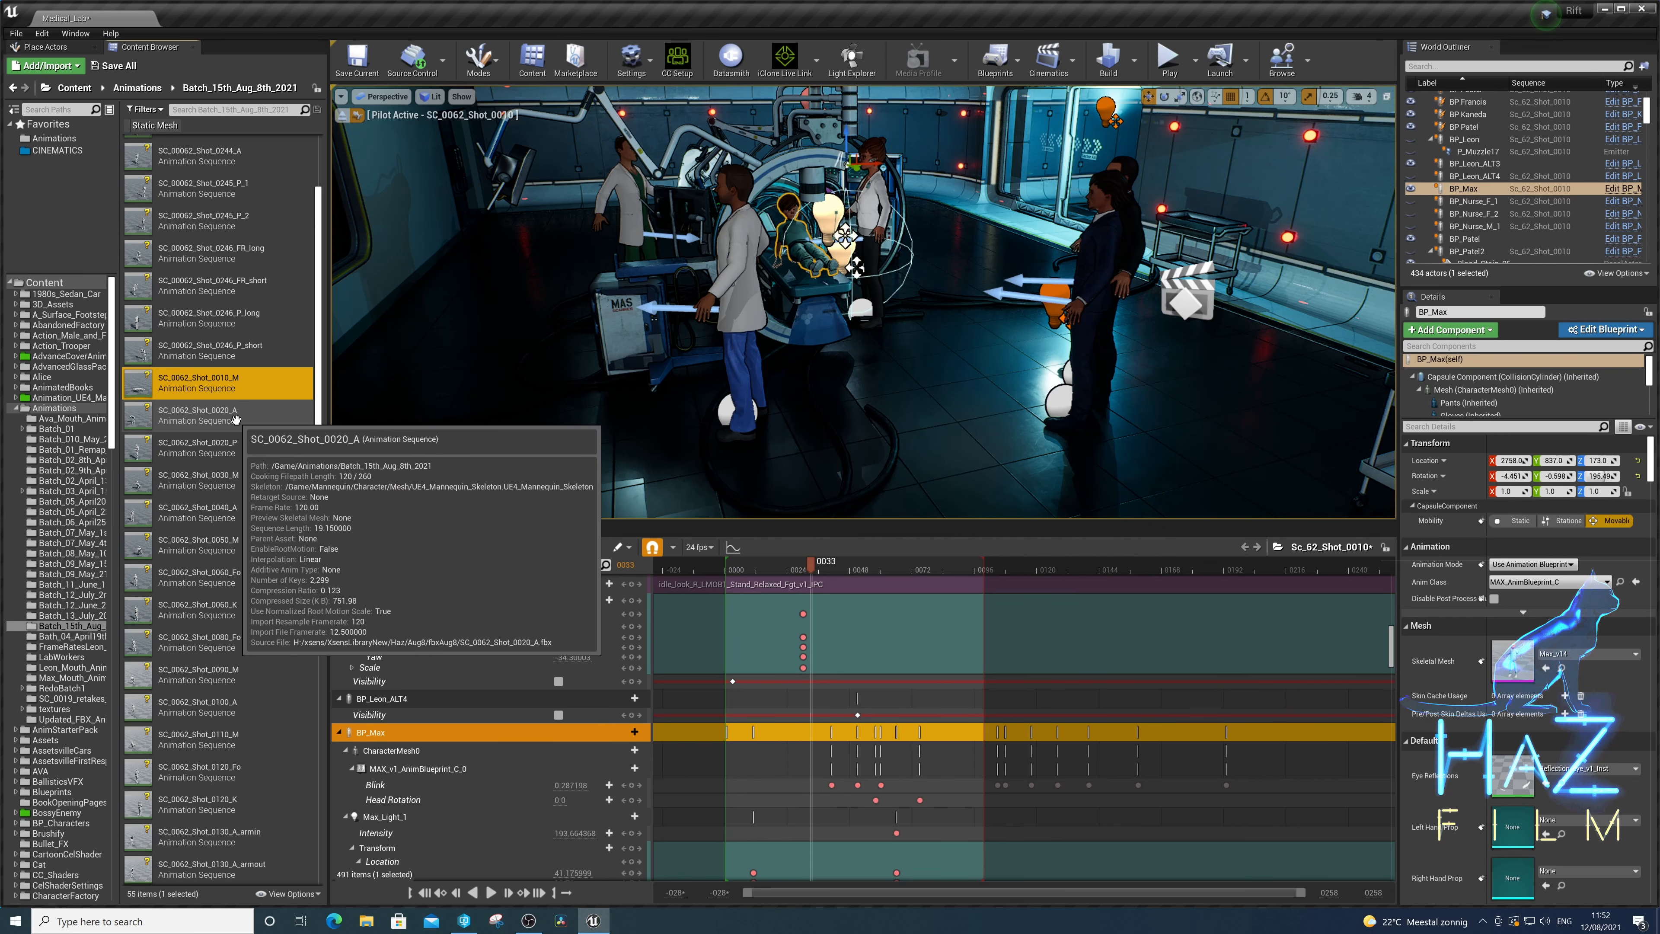
left_click(870, 185)
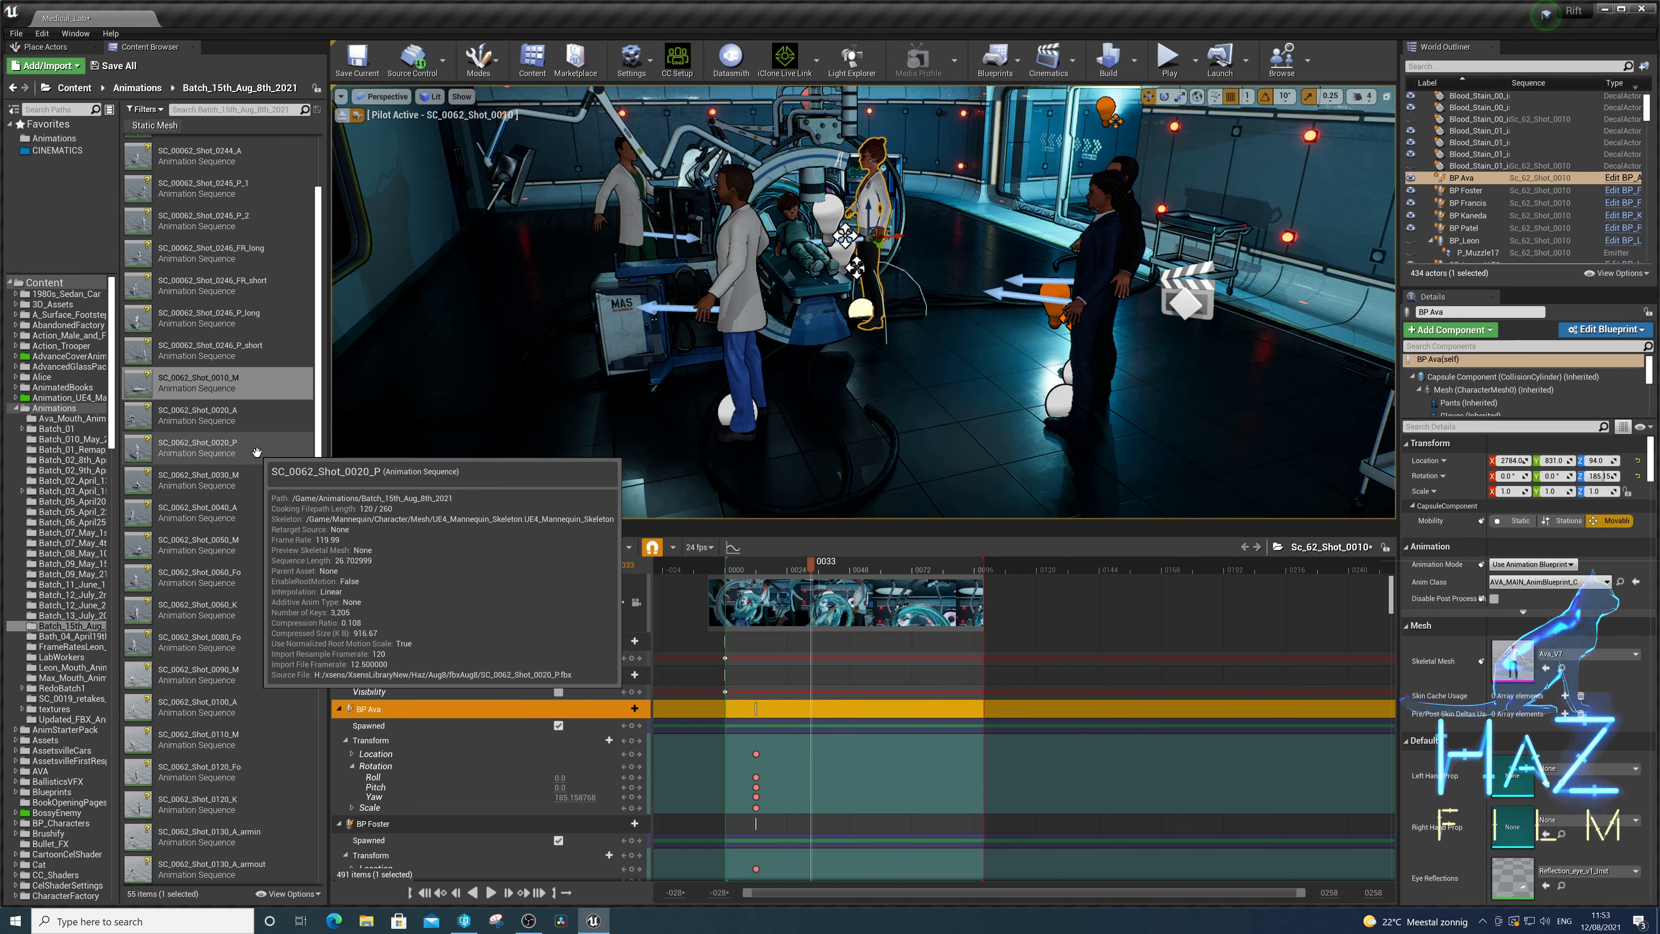
left_click(262, 422)
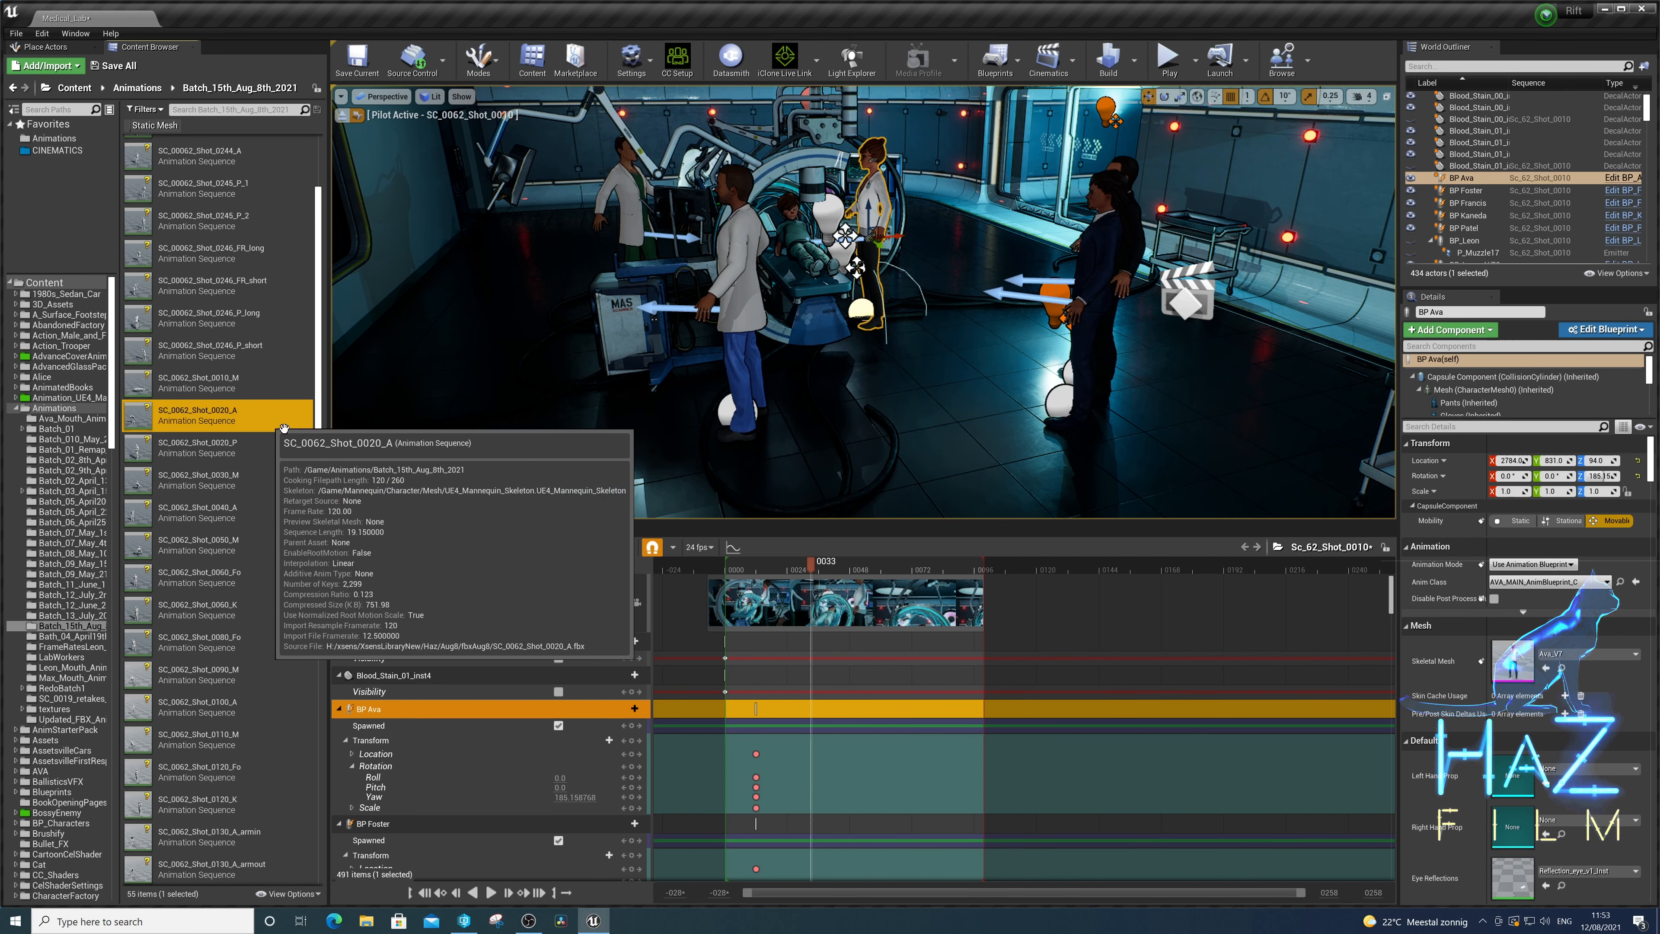
left_click(252, 456)
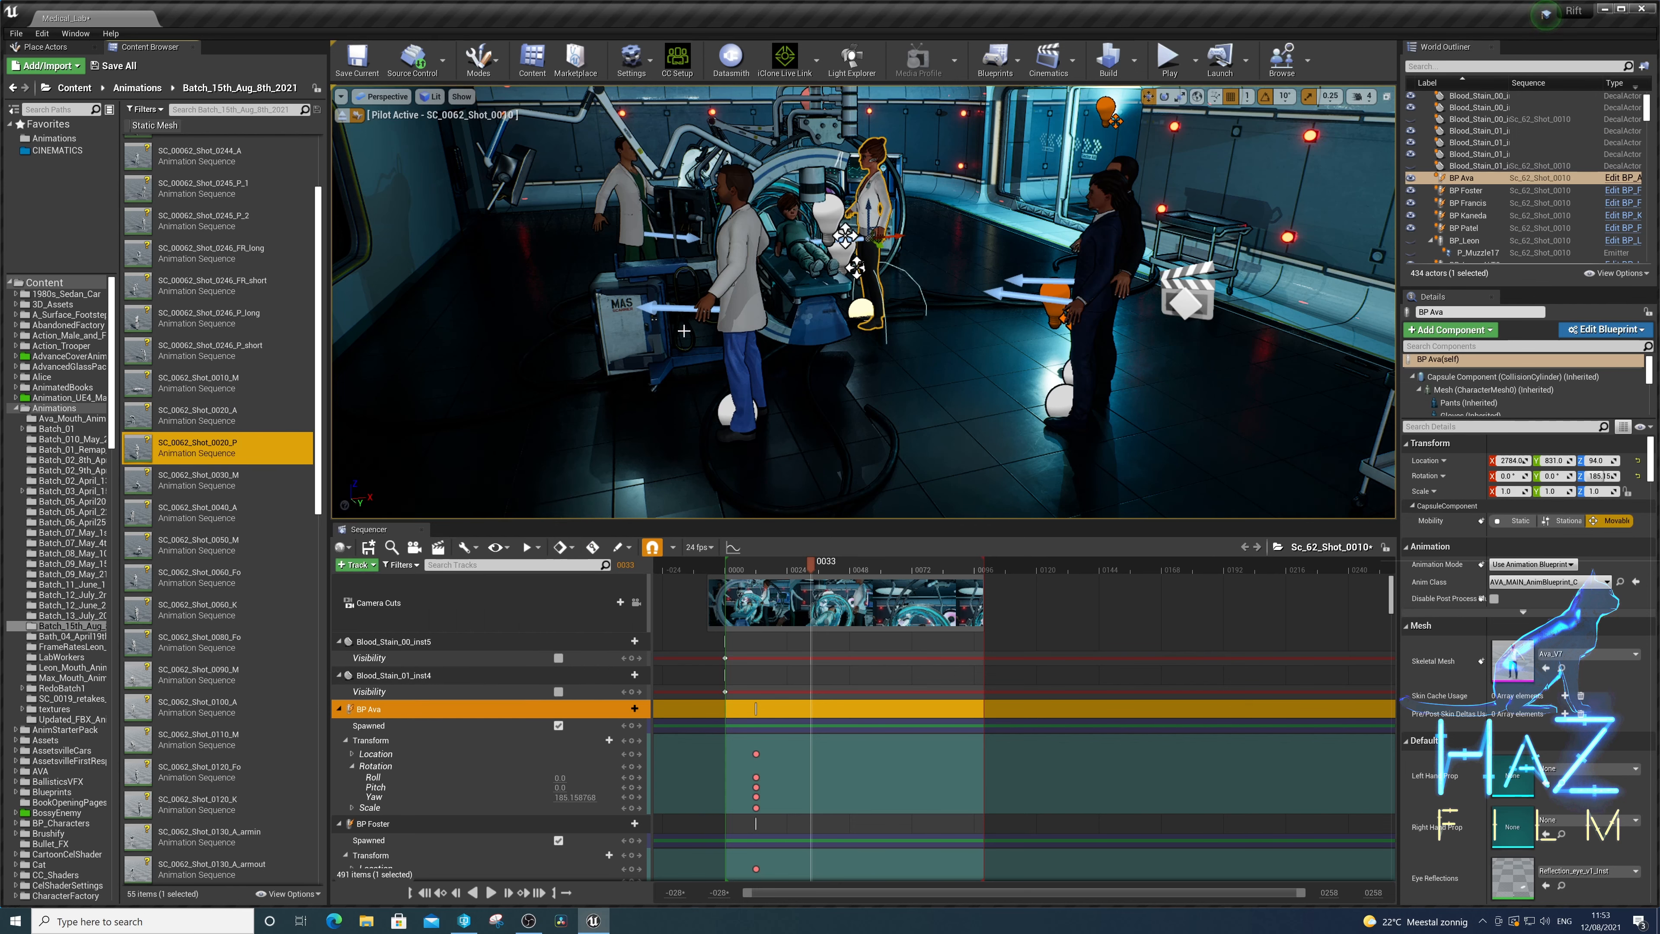
left_click(735, 313)
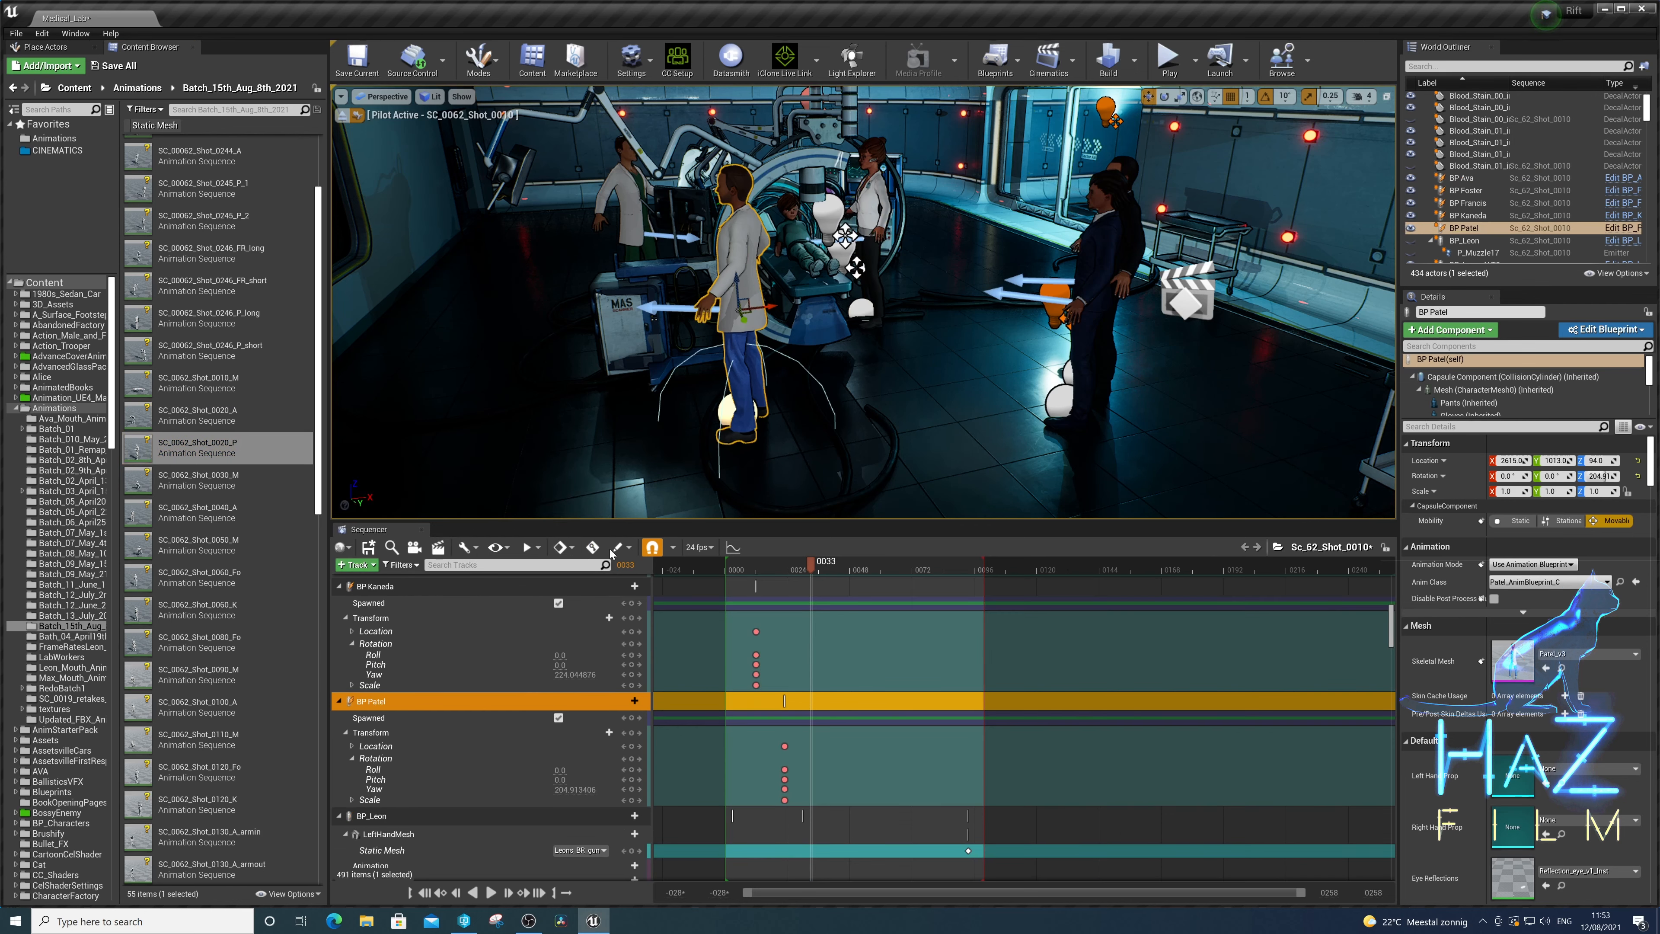
- Match the sequence SC_0062_Shot_0060_Fo to BP Foster and SC_0062_Shot_0060_K to BP Kaneda by selecting each in turn
left_click(232, 579)
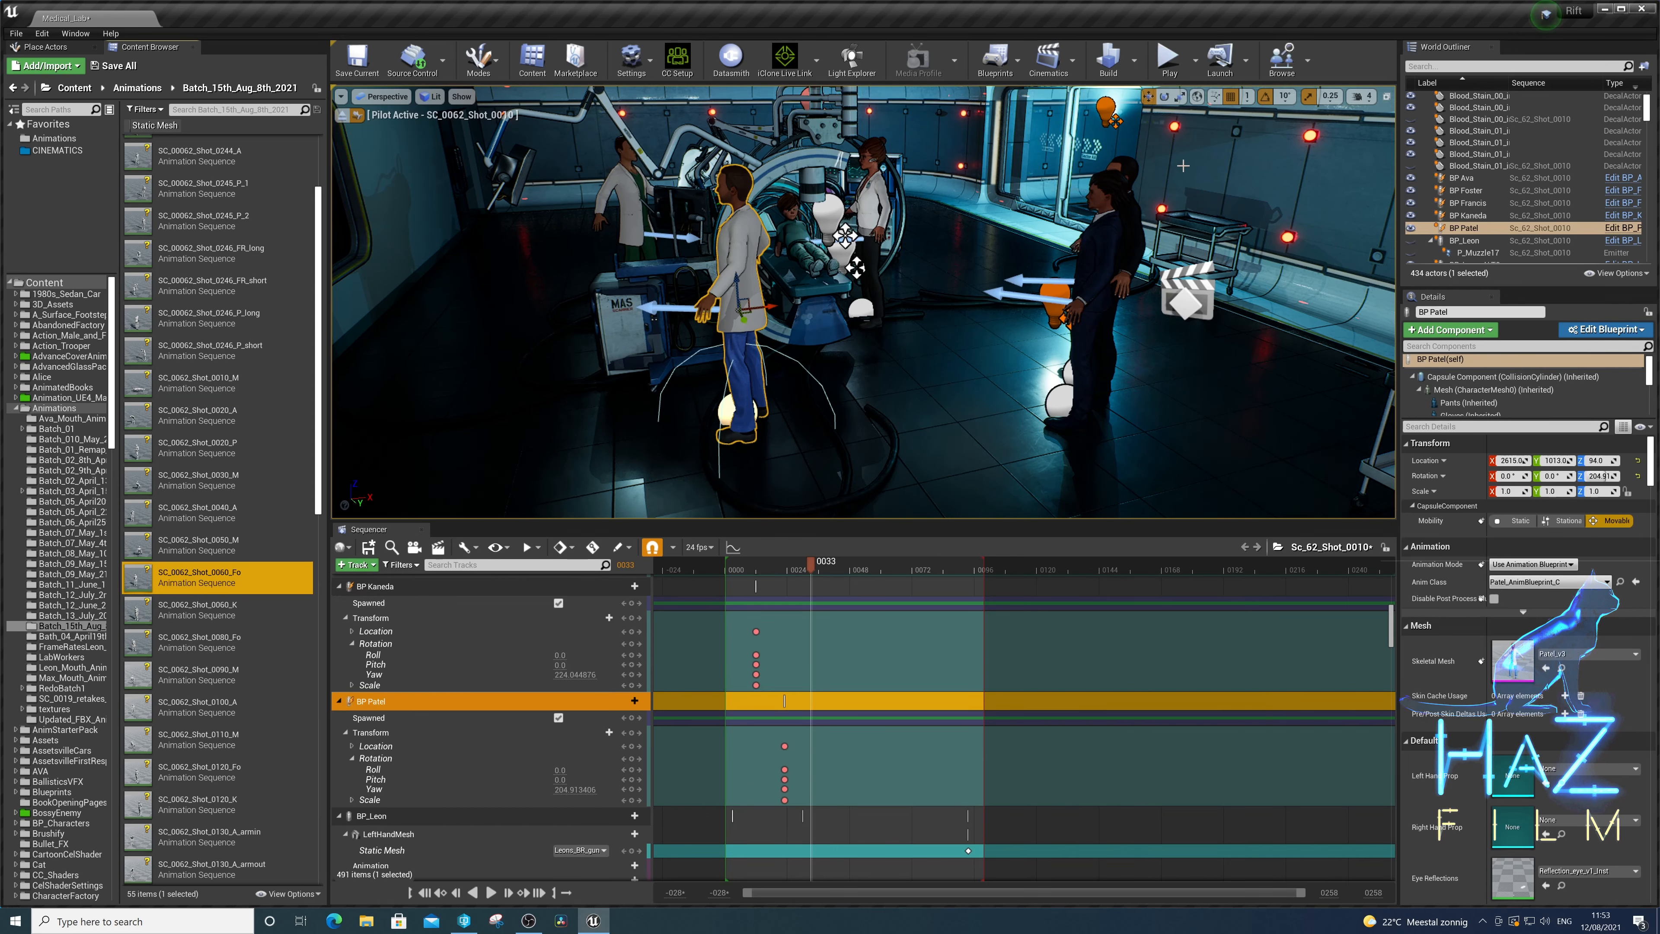
left_click(1125, 225)
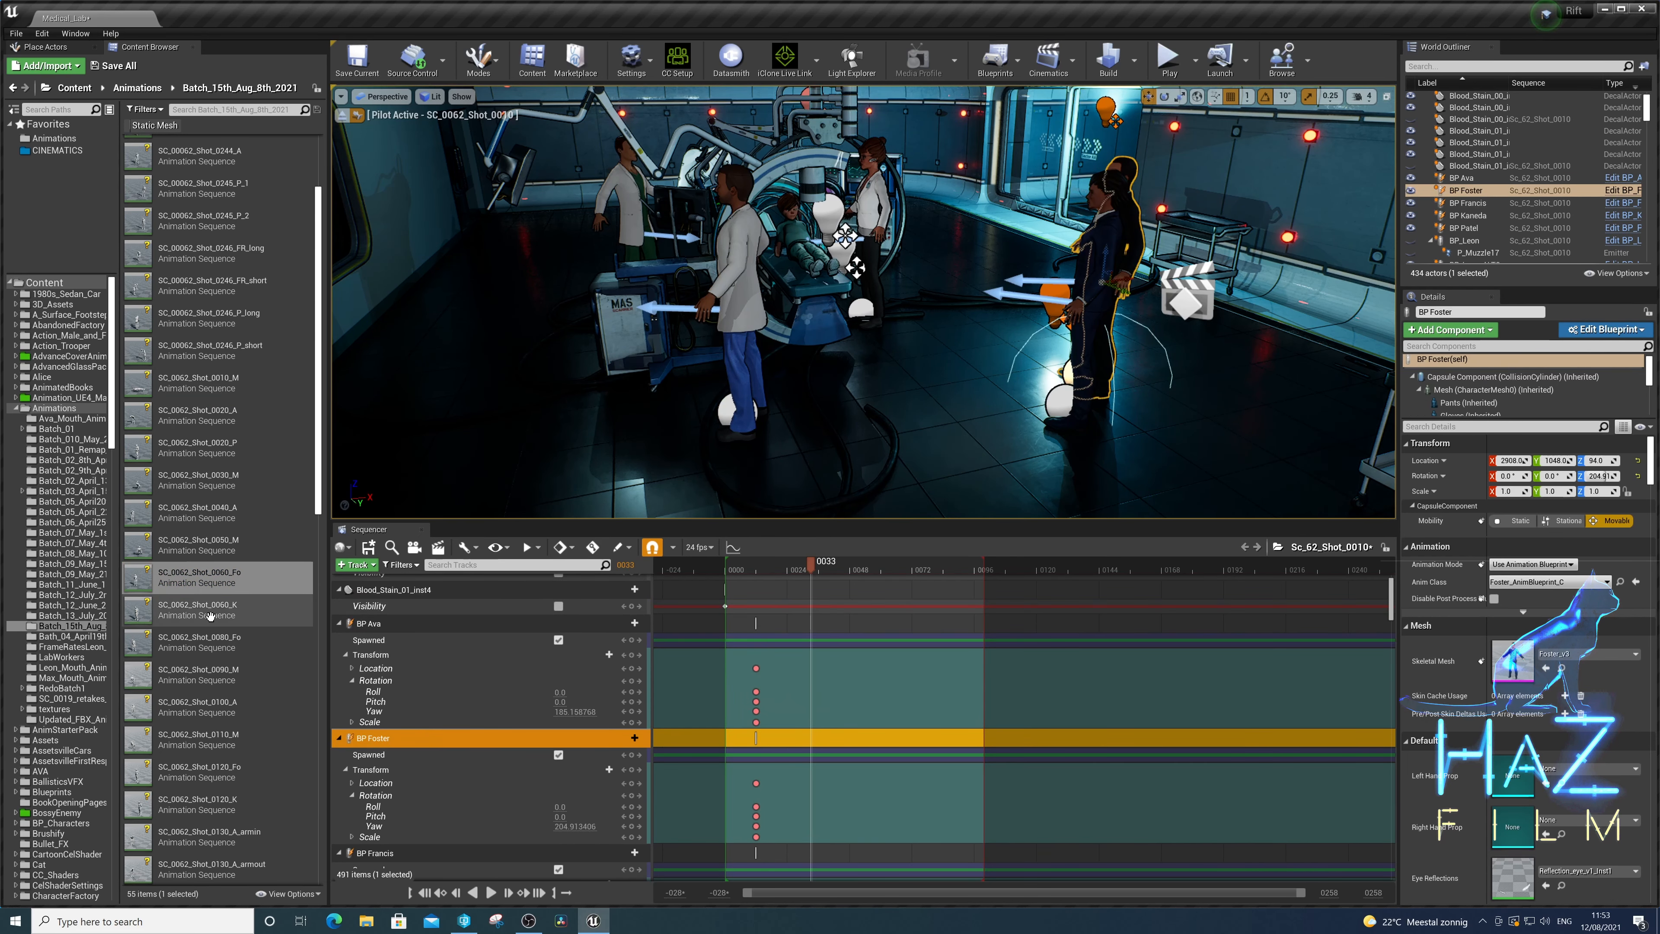
left_click_drag(219, 615, 232, 638)
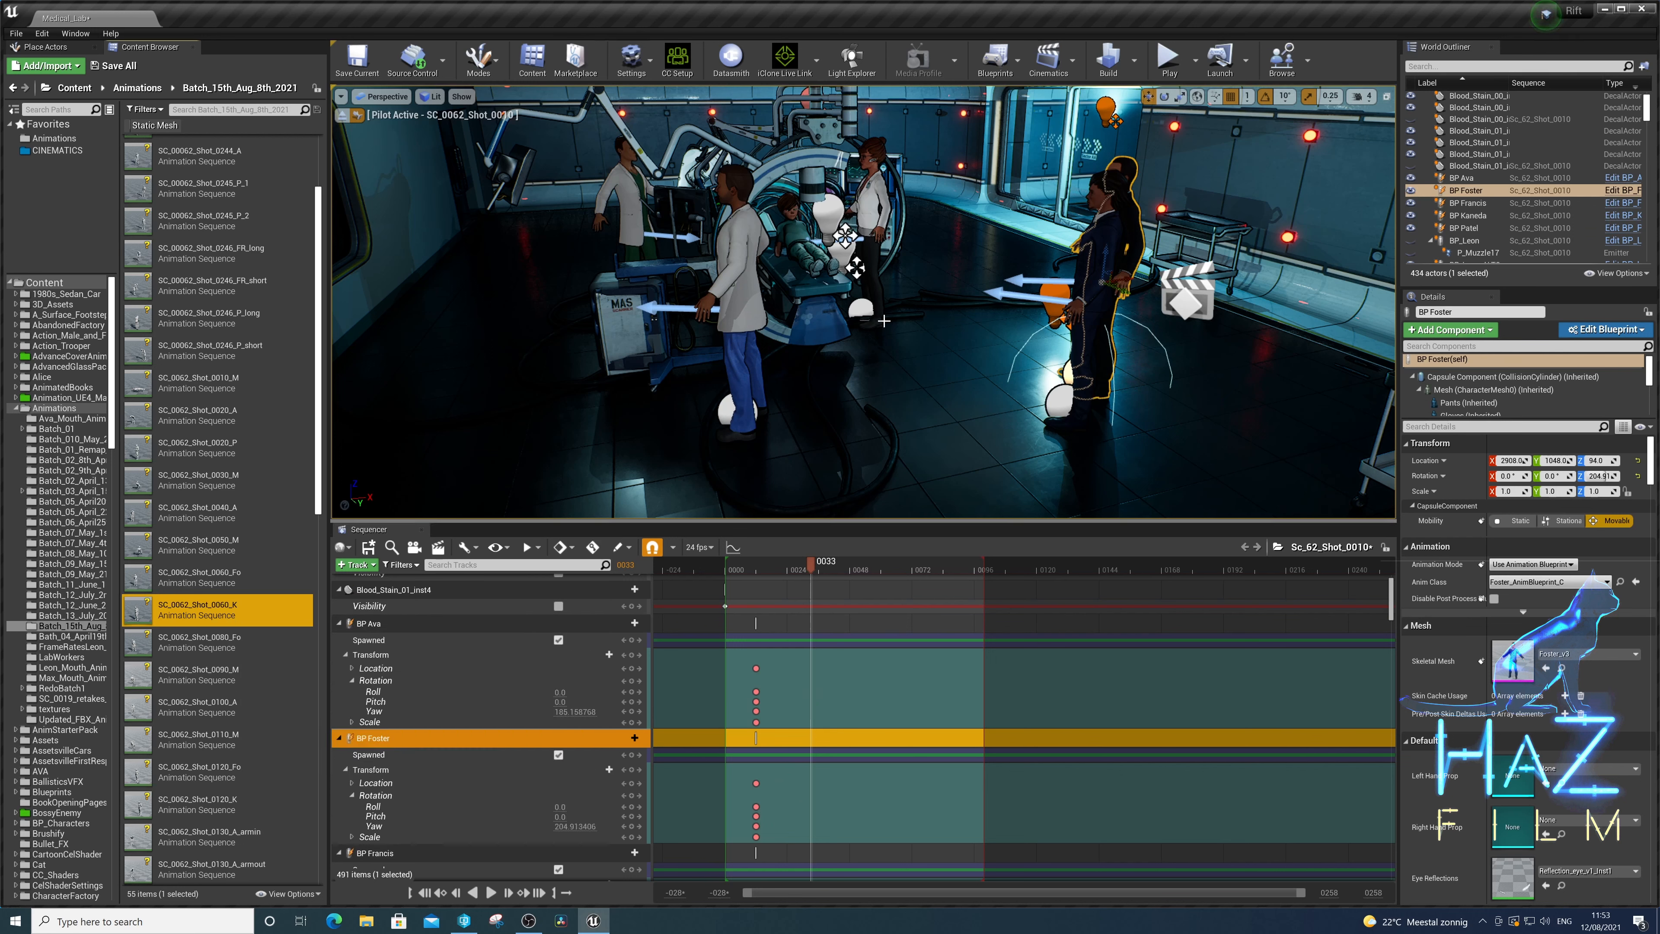
left_click(1100, 230)
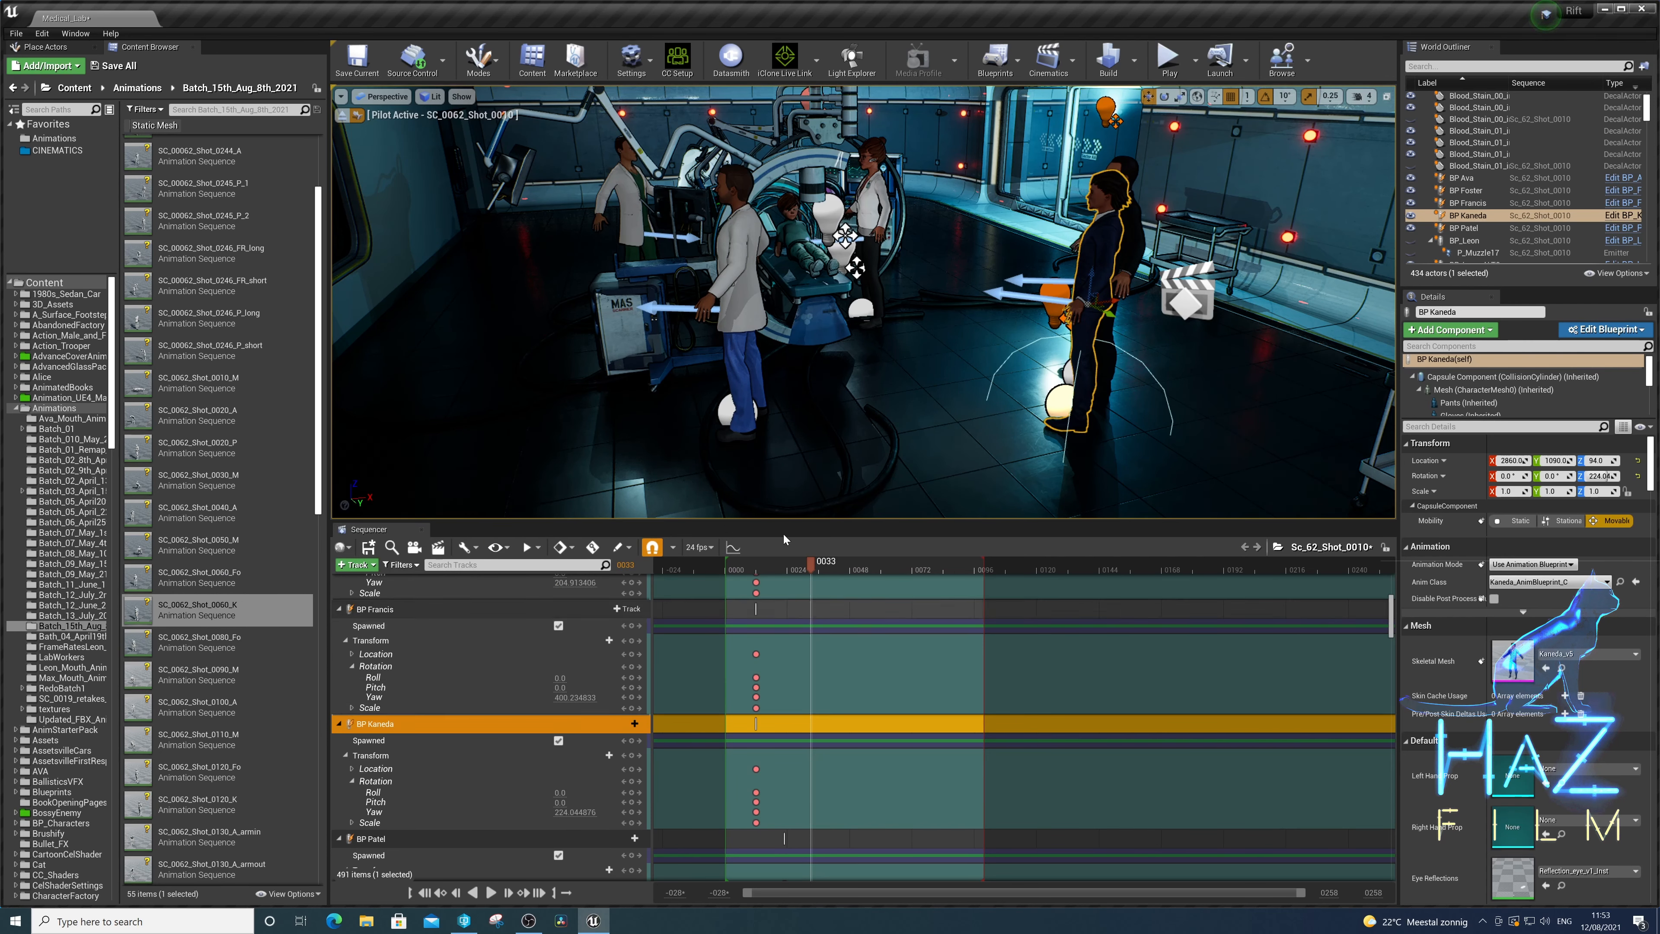
- Select BP_Max and set up a duplicate-and-retarget of the SC_0062_Shot_0010_M sequence with MAX_Skeleton as the target
left_click(795, 230)
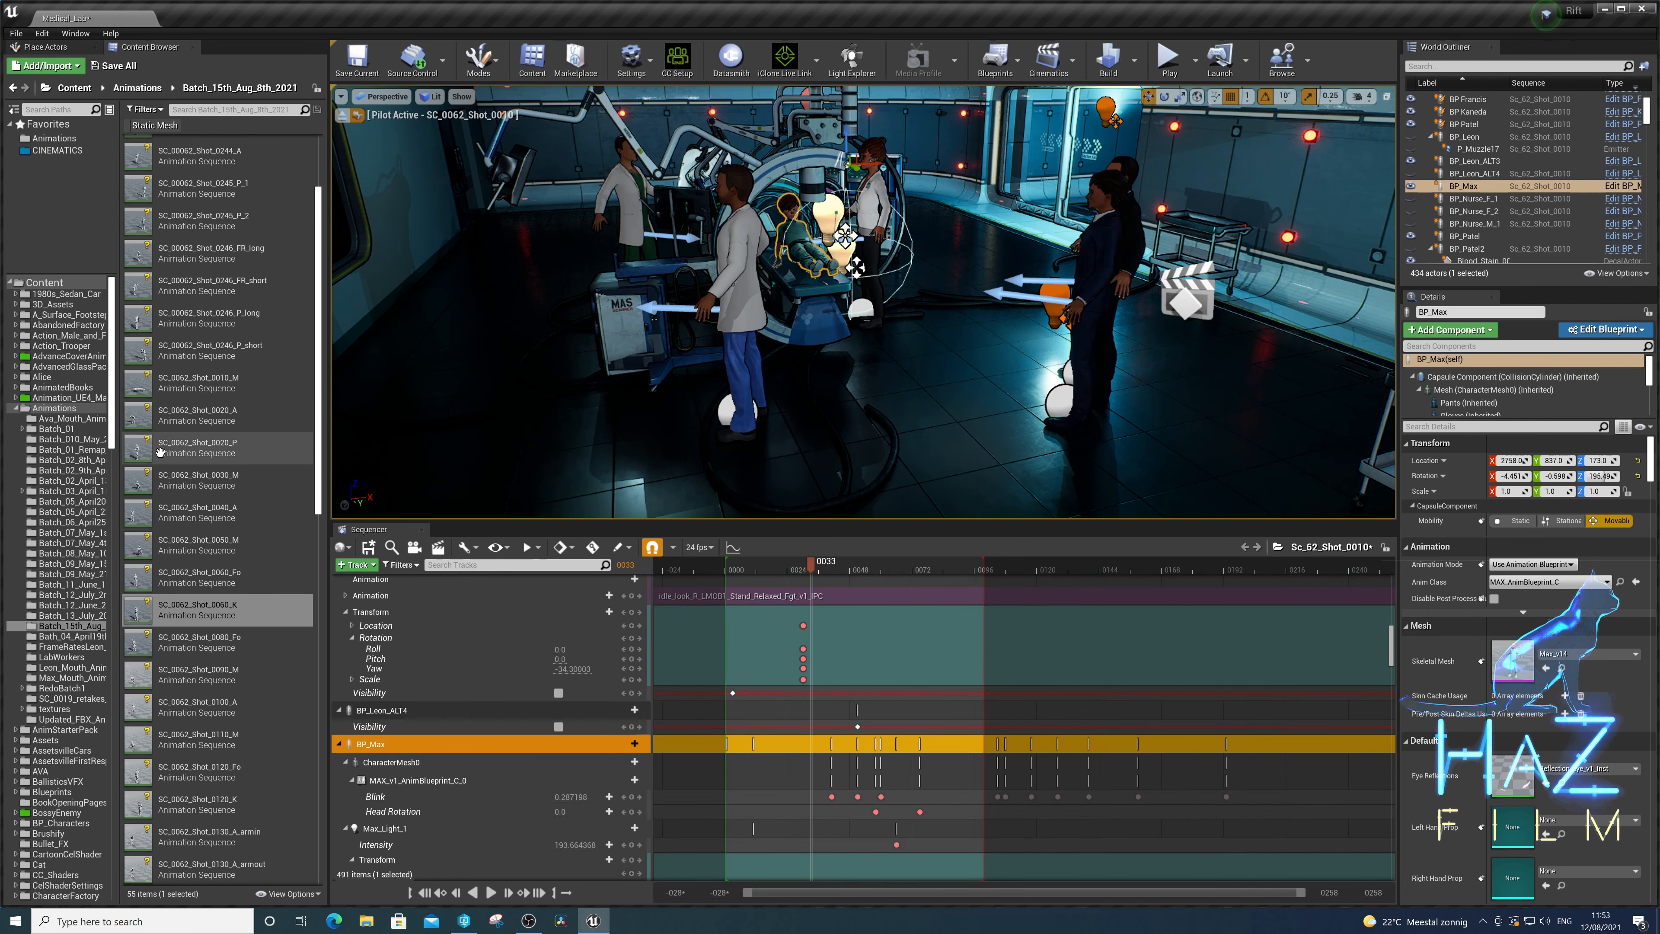
left_click(216, 383)
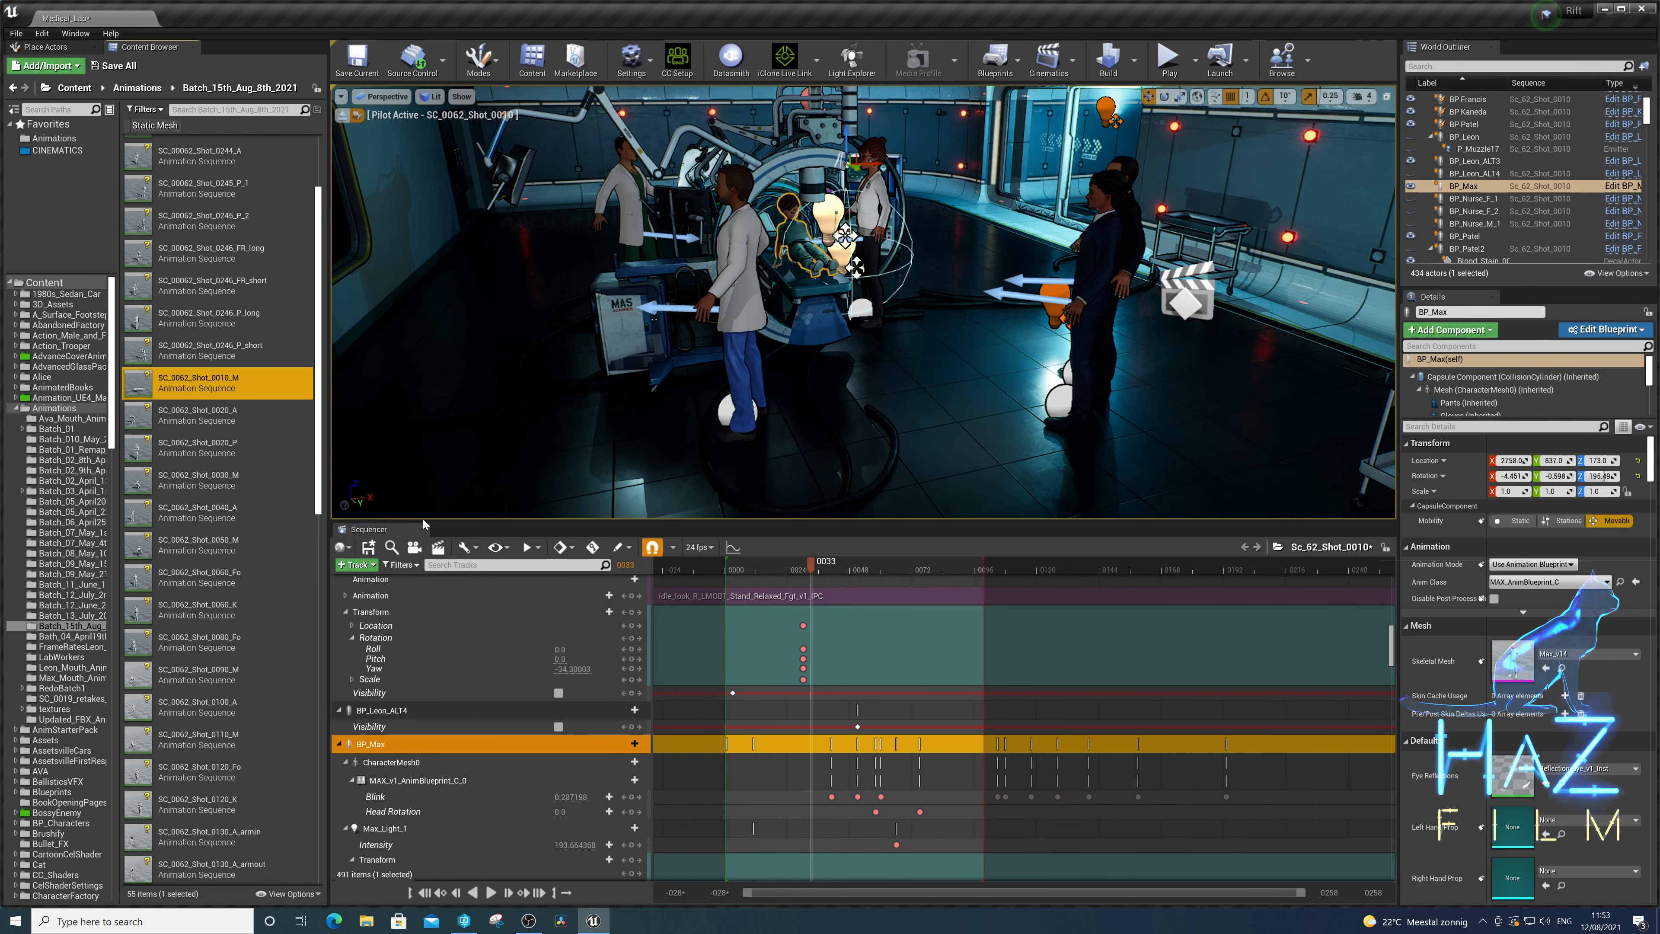
right_click(208, 385)
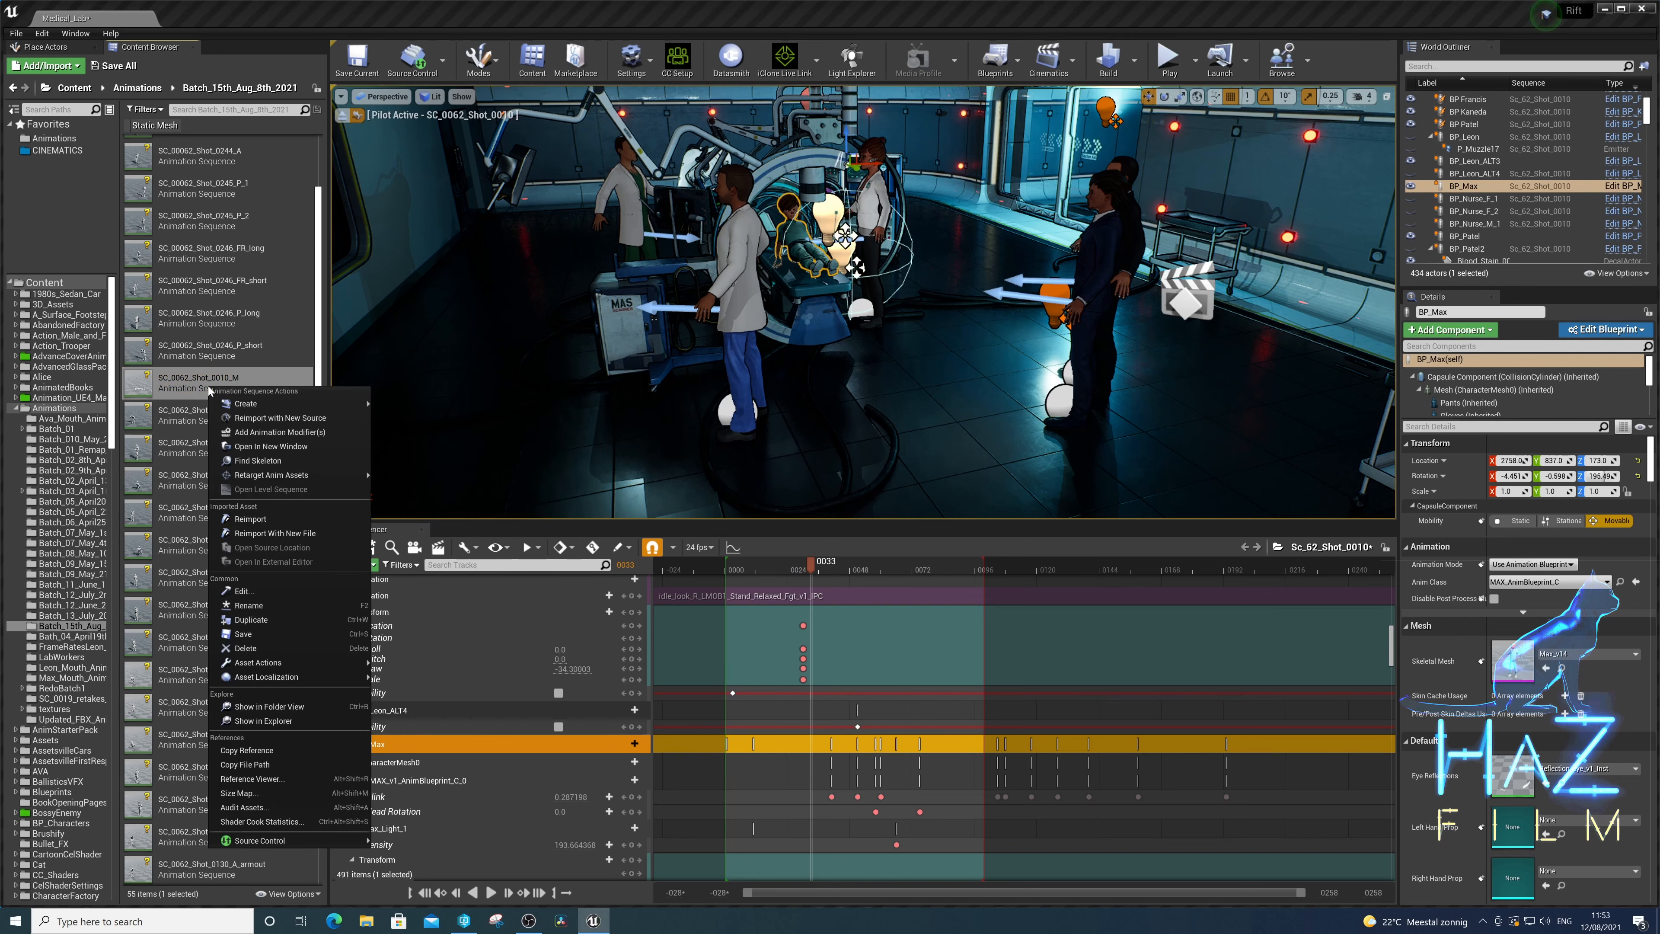
mouse_move(262, 474)
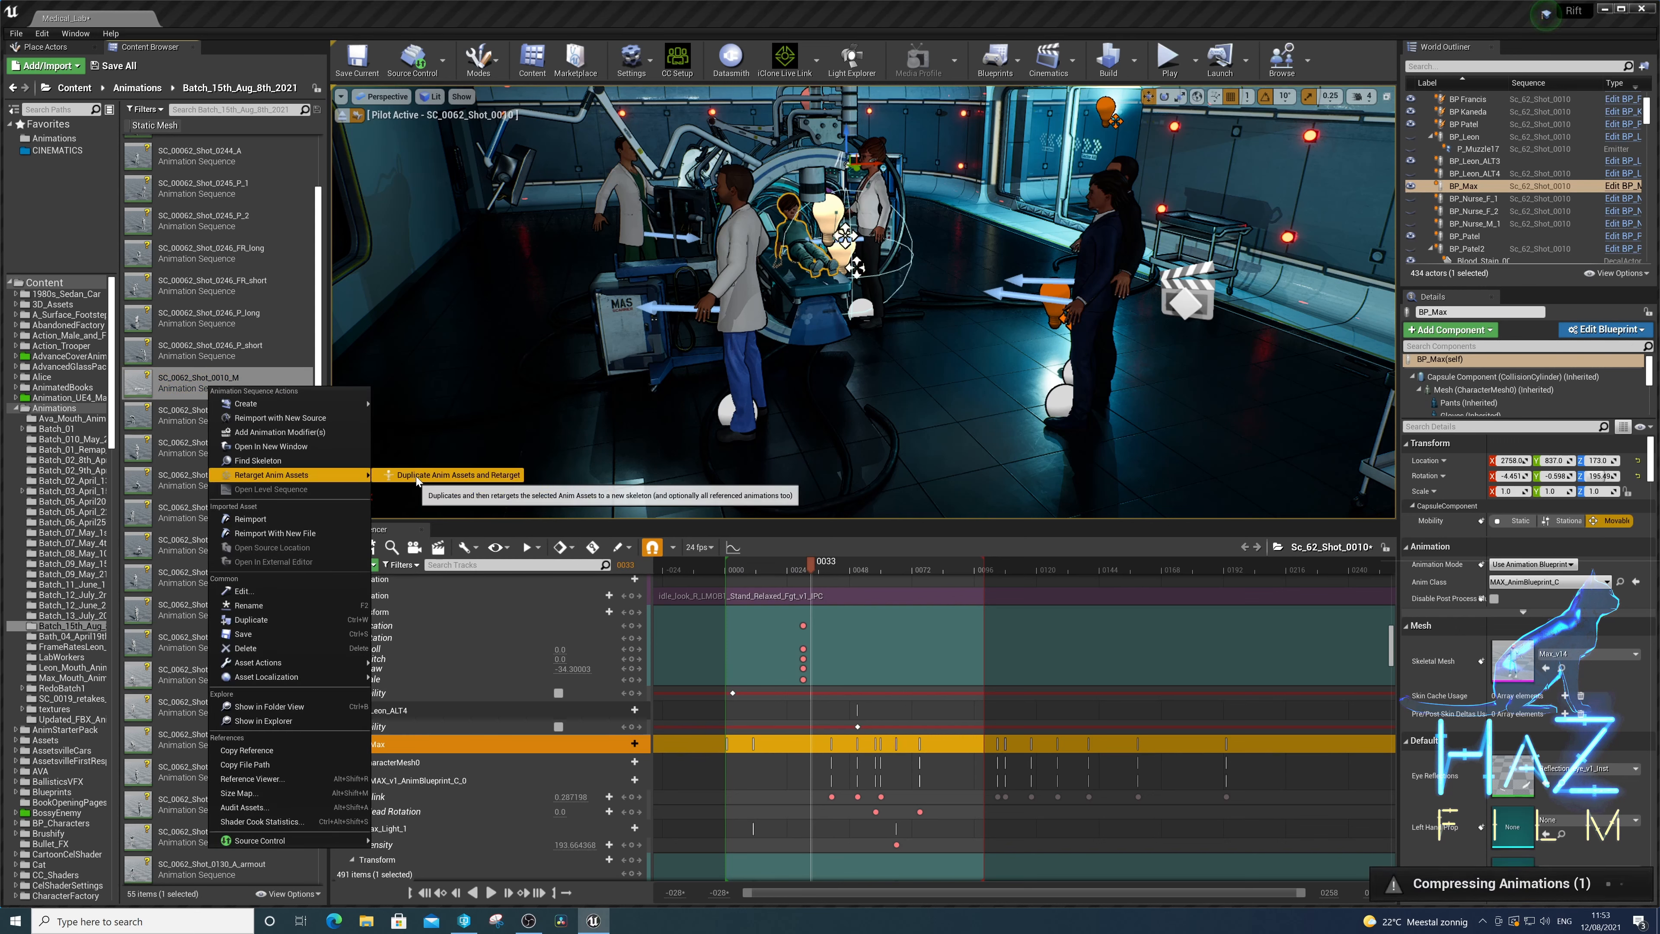
left_click(405, 474)
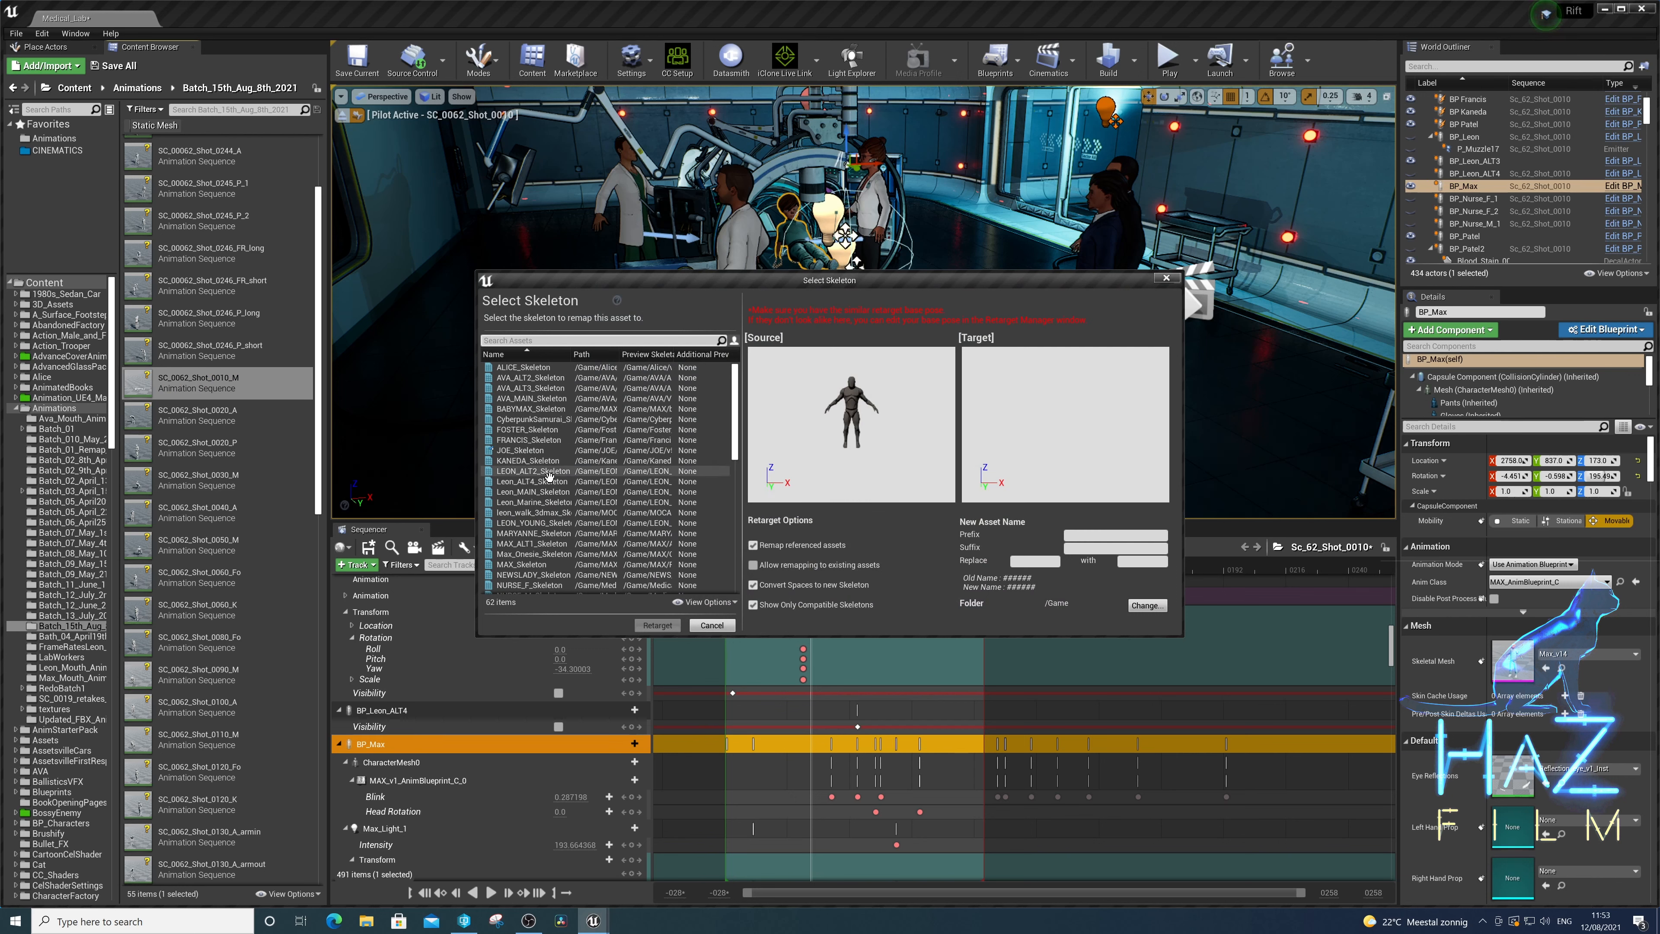
left_click(515, 341)
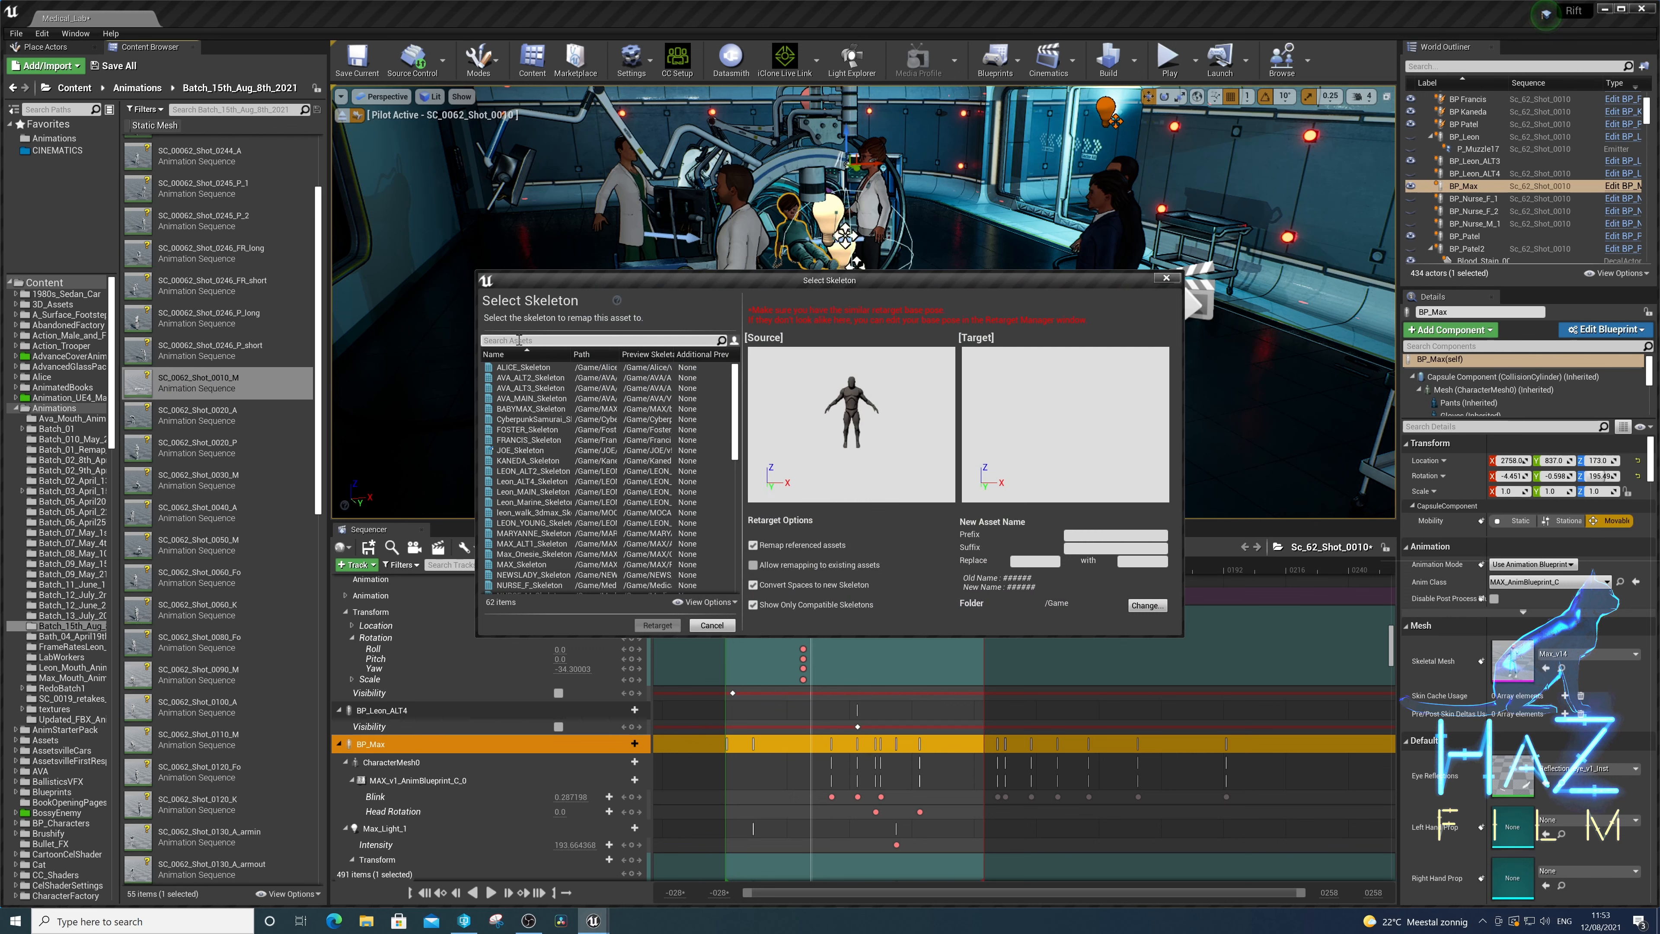
type("max")
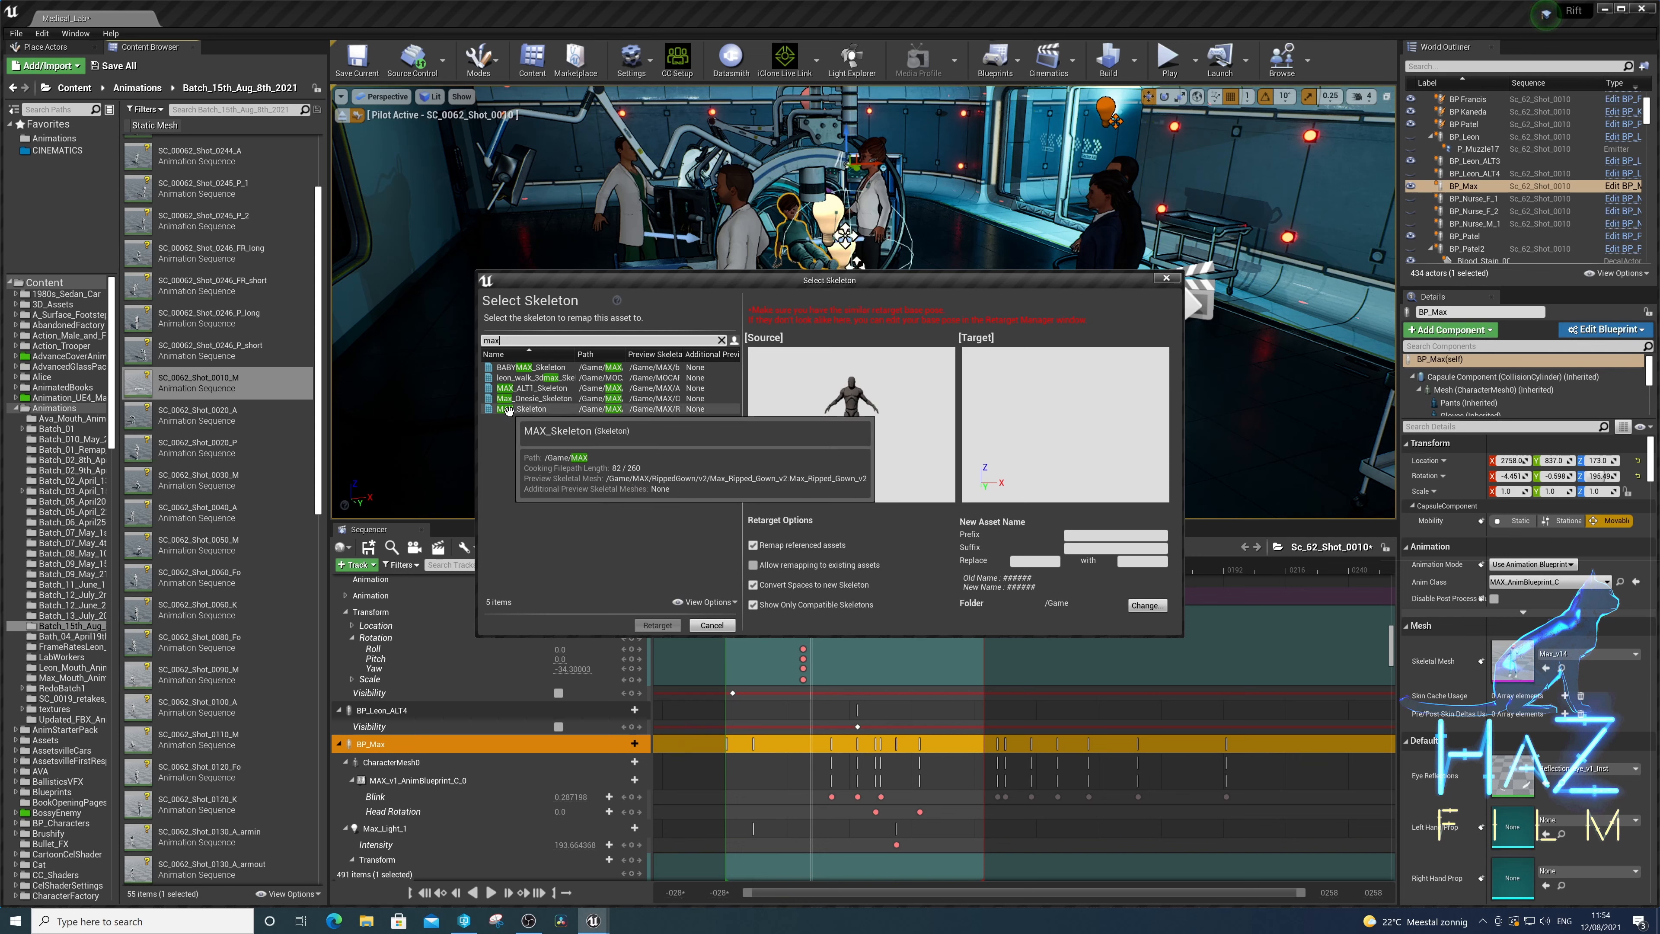
left_click(529, 409)
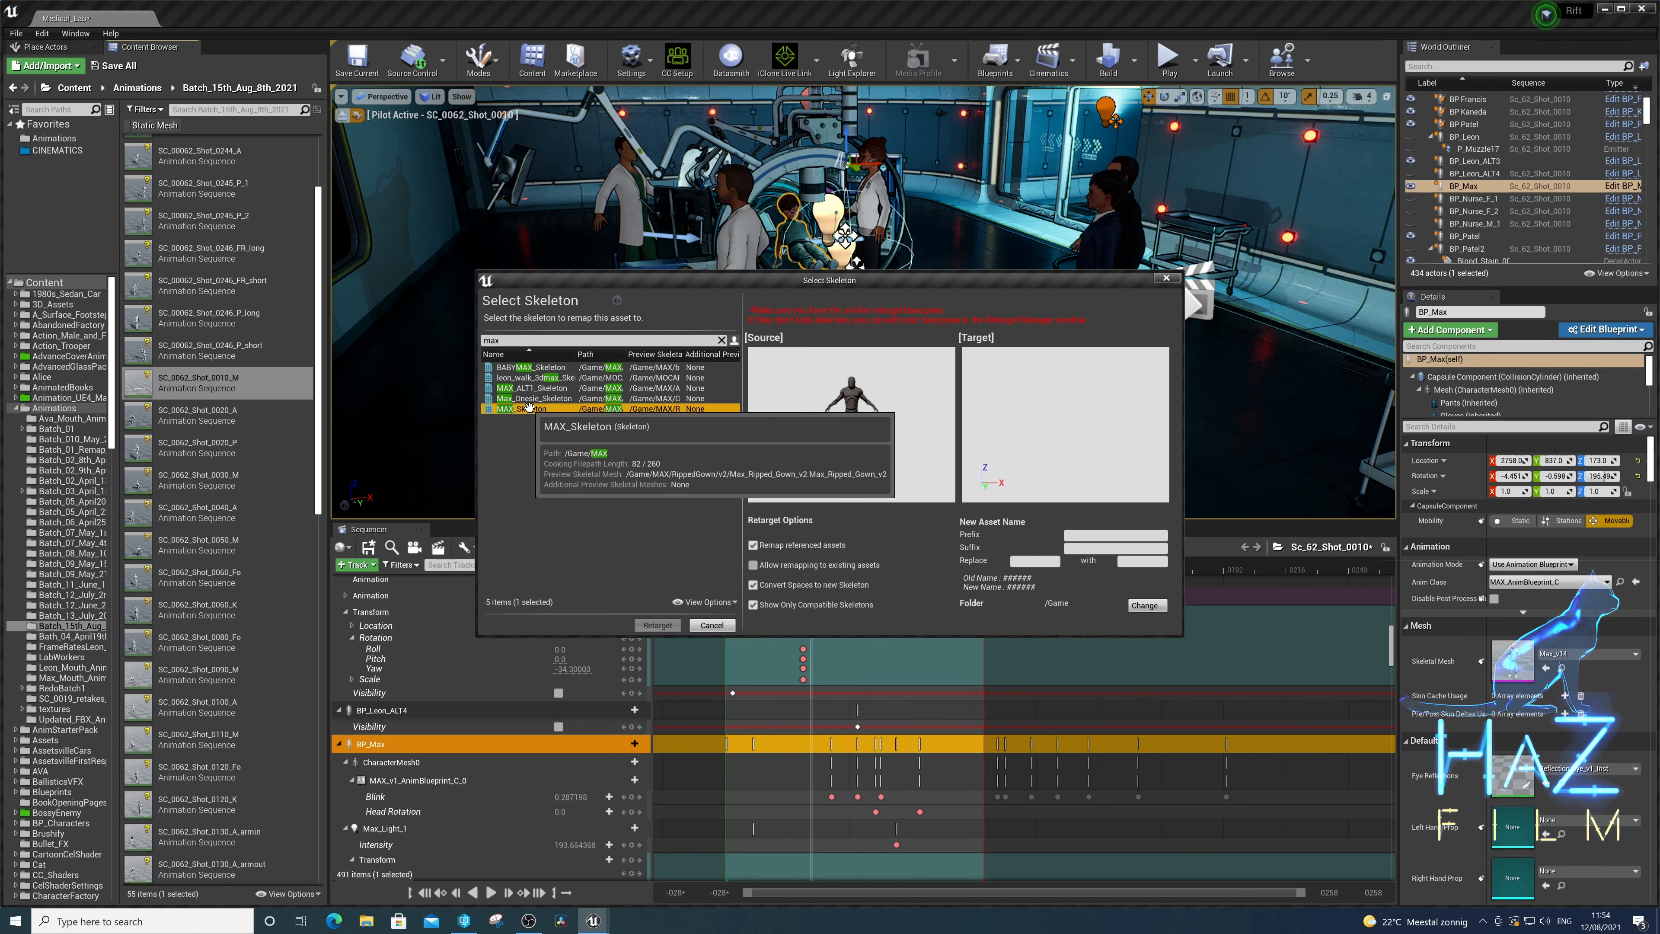
- Retarget the sequence with Convert Spaces to new Skeleton off, the prefix Max_ and /Game/Animations as the output folder
left_click(753, 584)
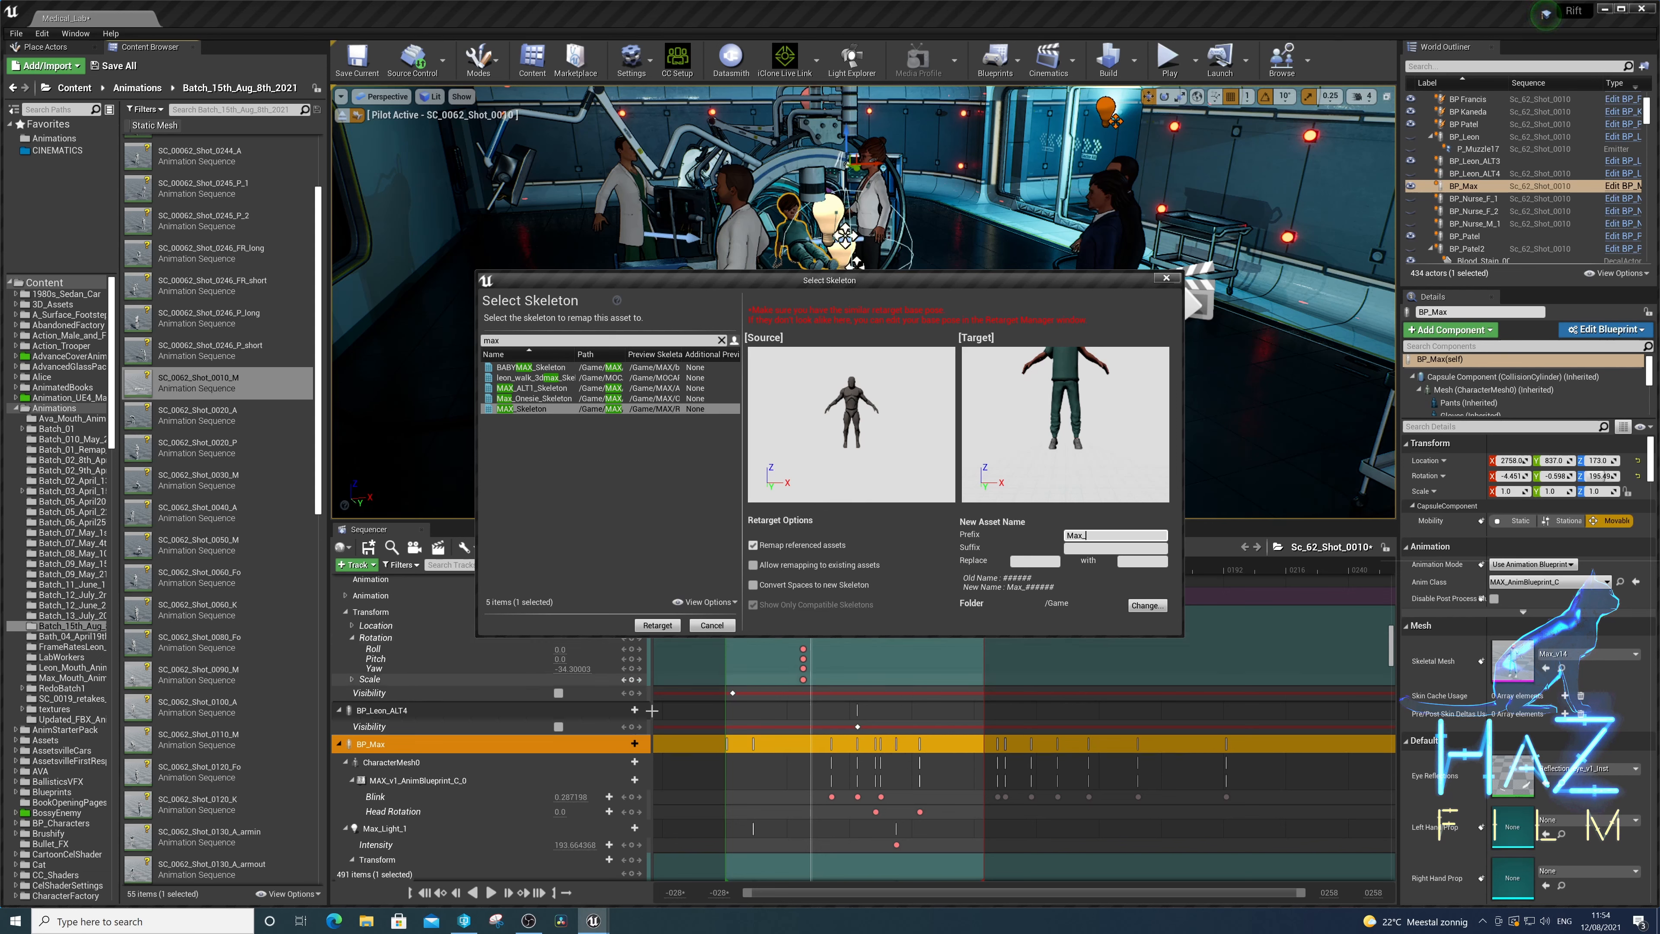
left_click(1154, 606)
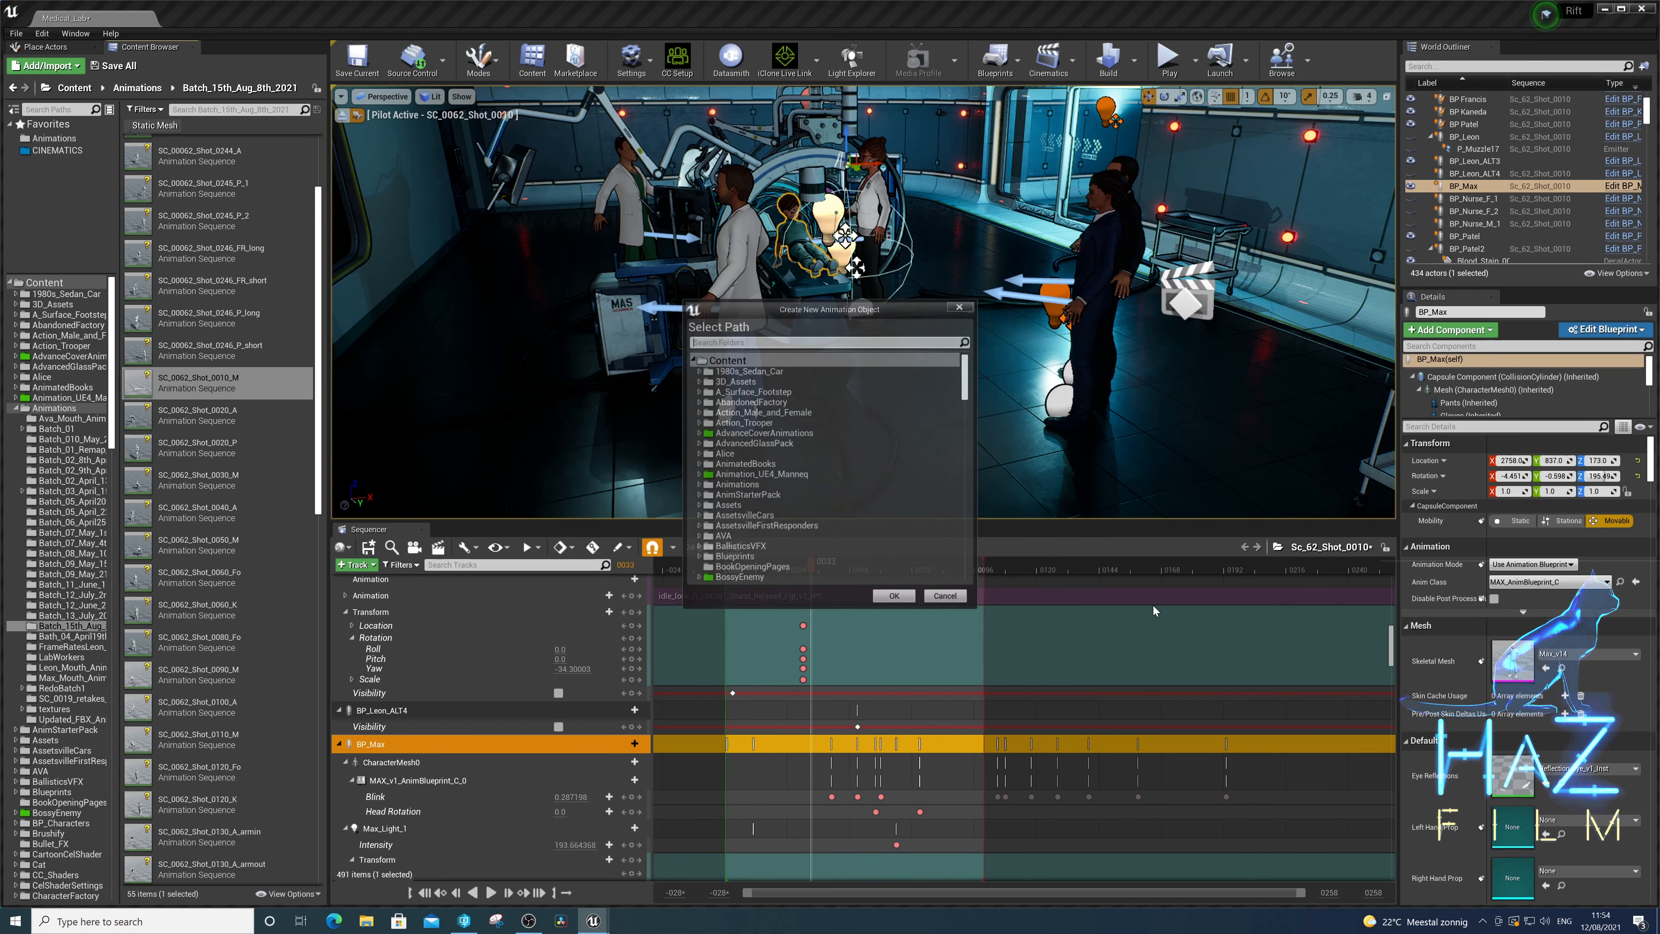
left_click(741, 487)
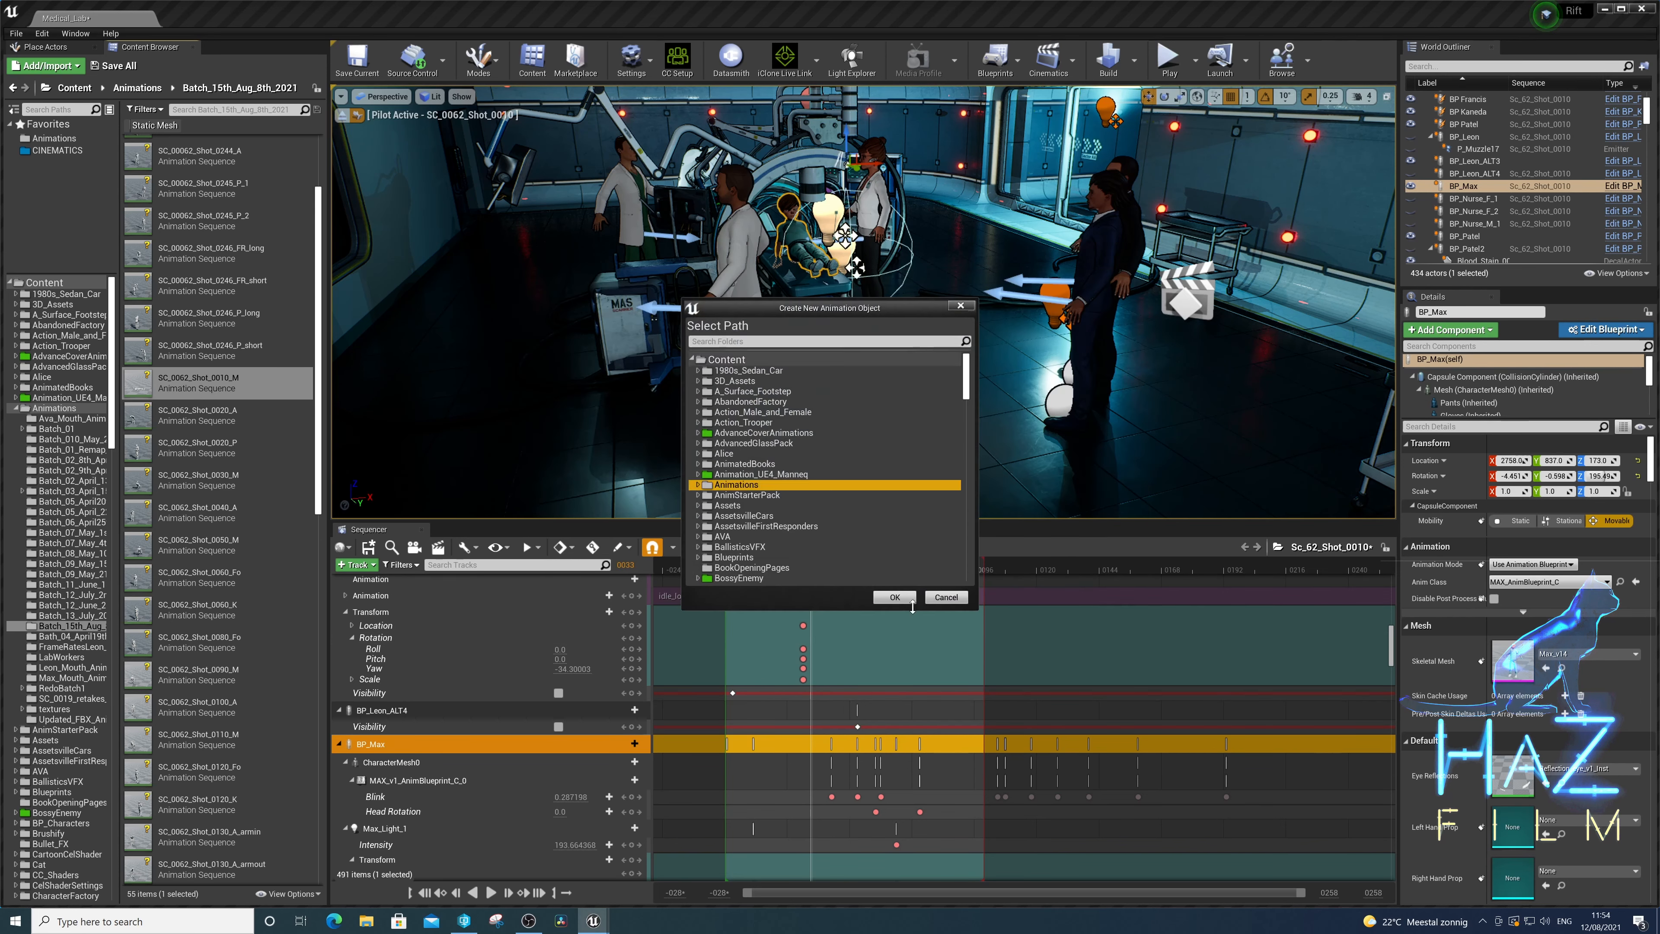
left_click(894, 597)
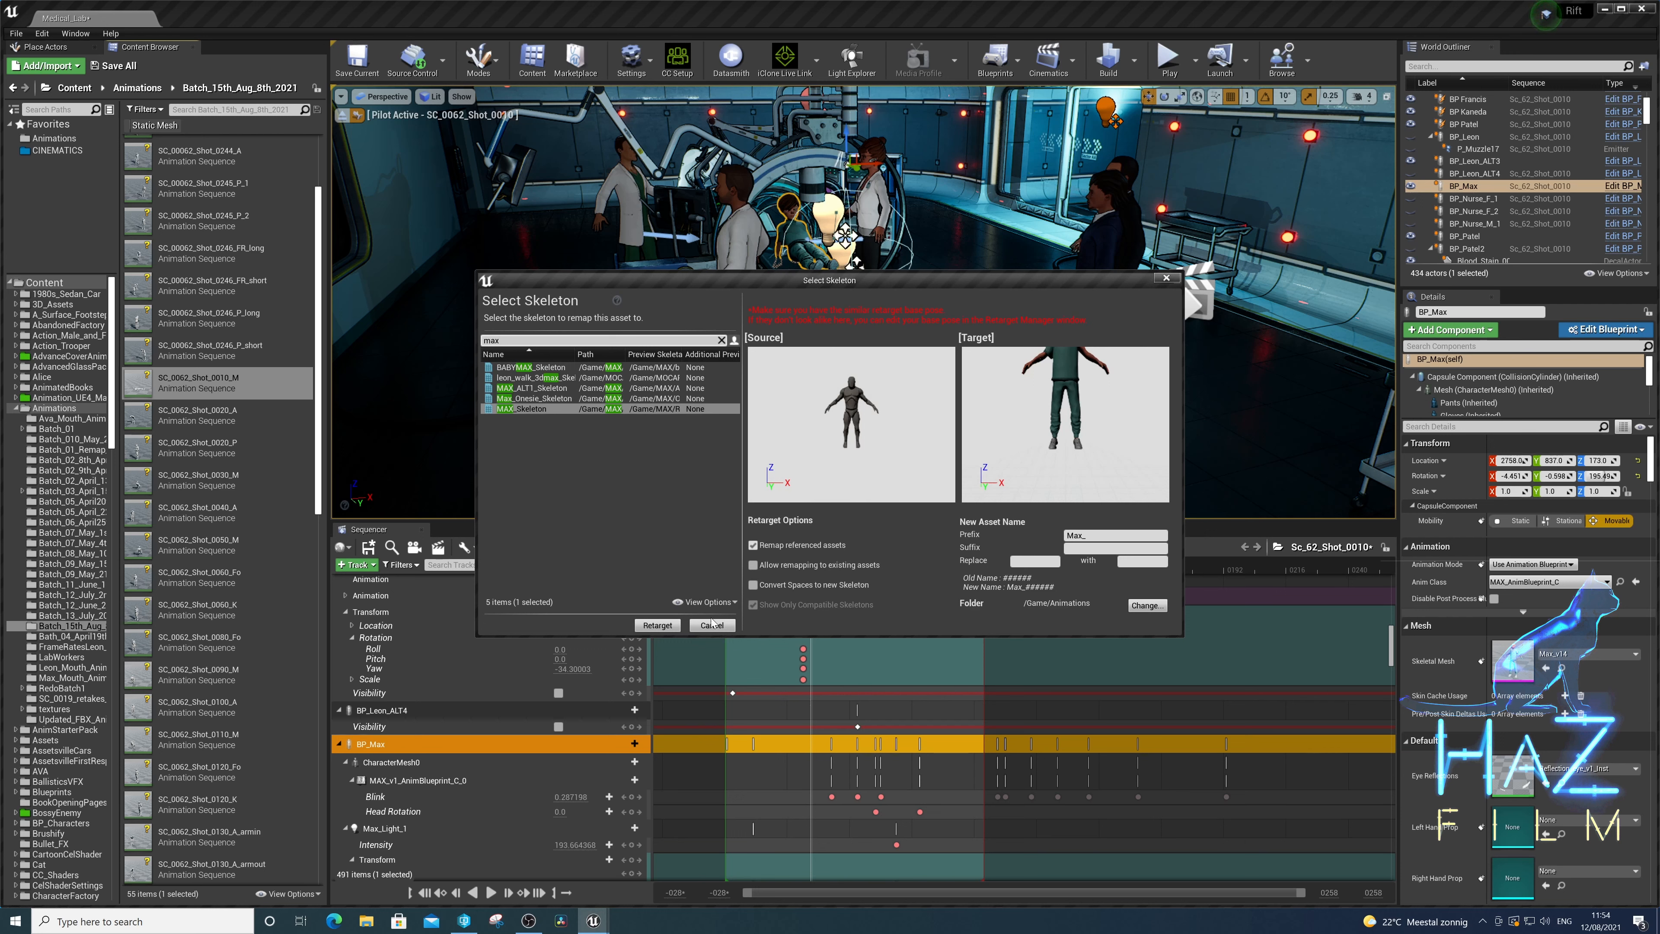
left_click(658, 625)
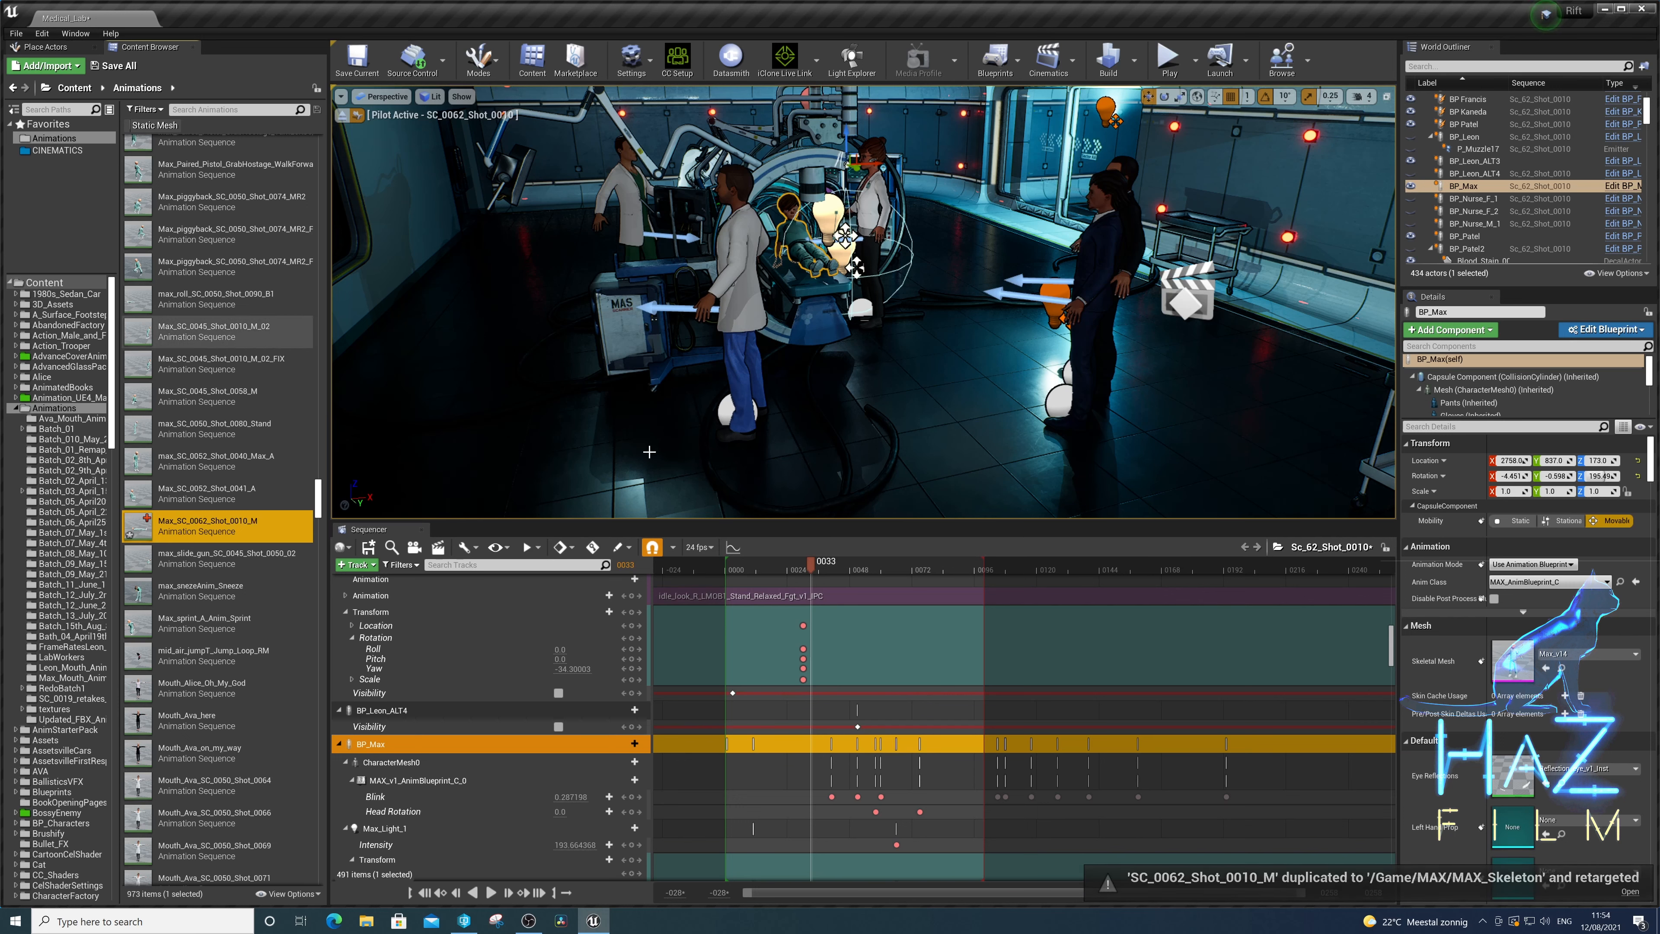
- Delete the old animation clips, including waking_up_B_SC_0036_Shot_0010_optionb, from BP_Max's animation tracks in the sequence
left_click(818, 256)
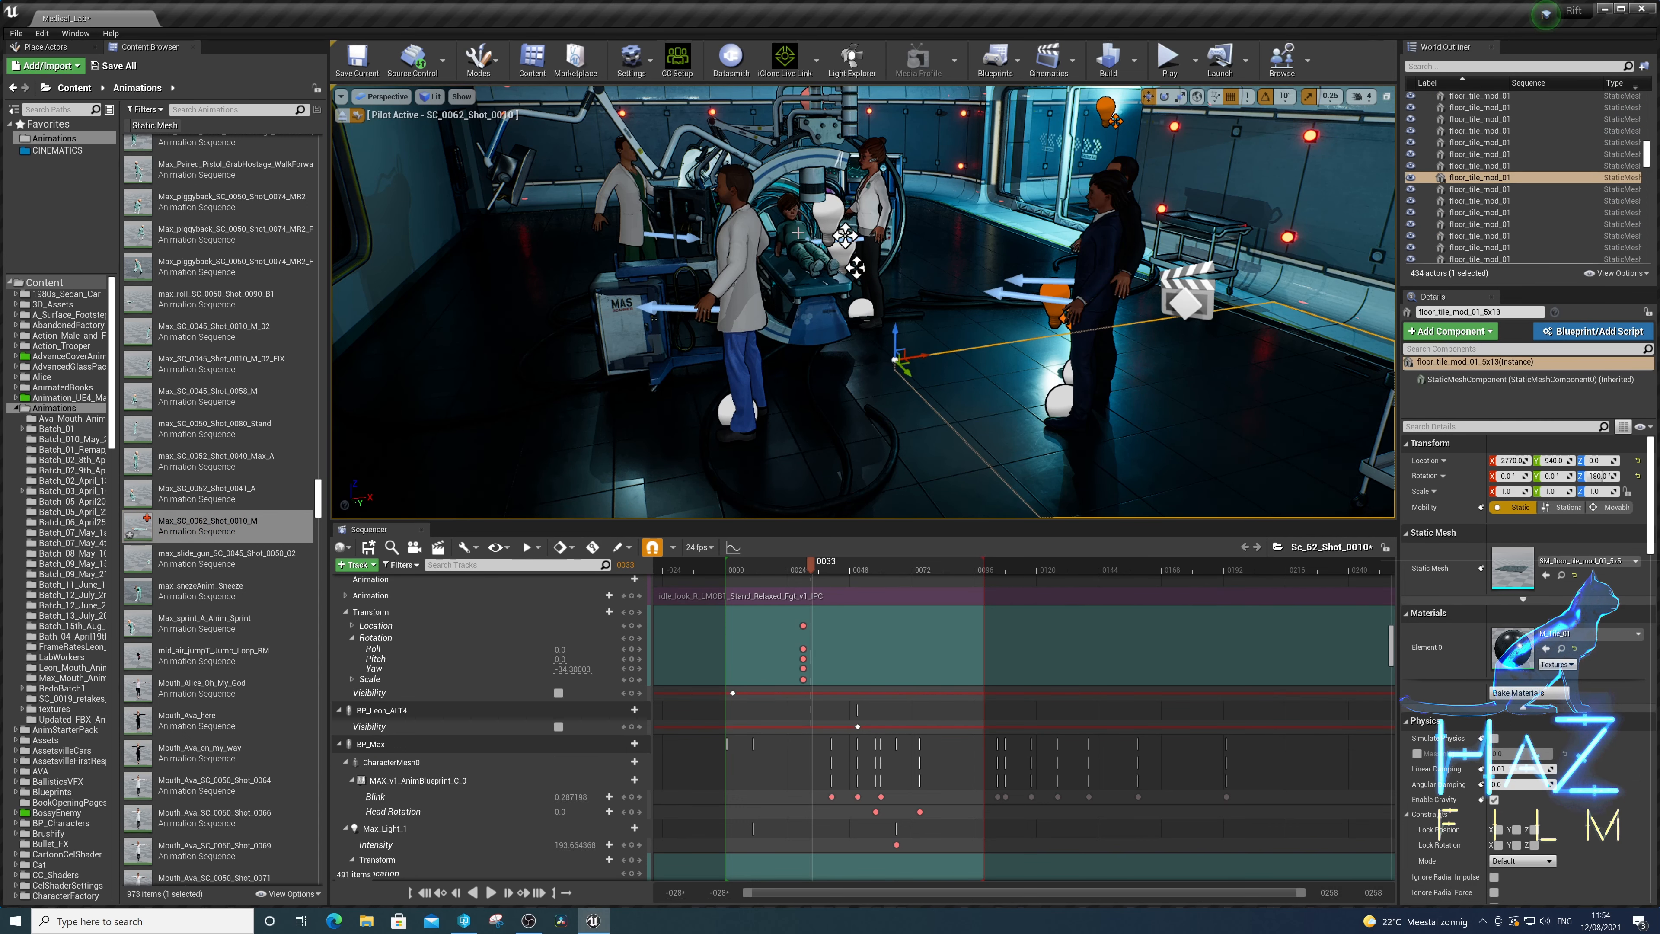
left_click(457, 745)
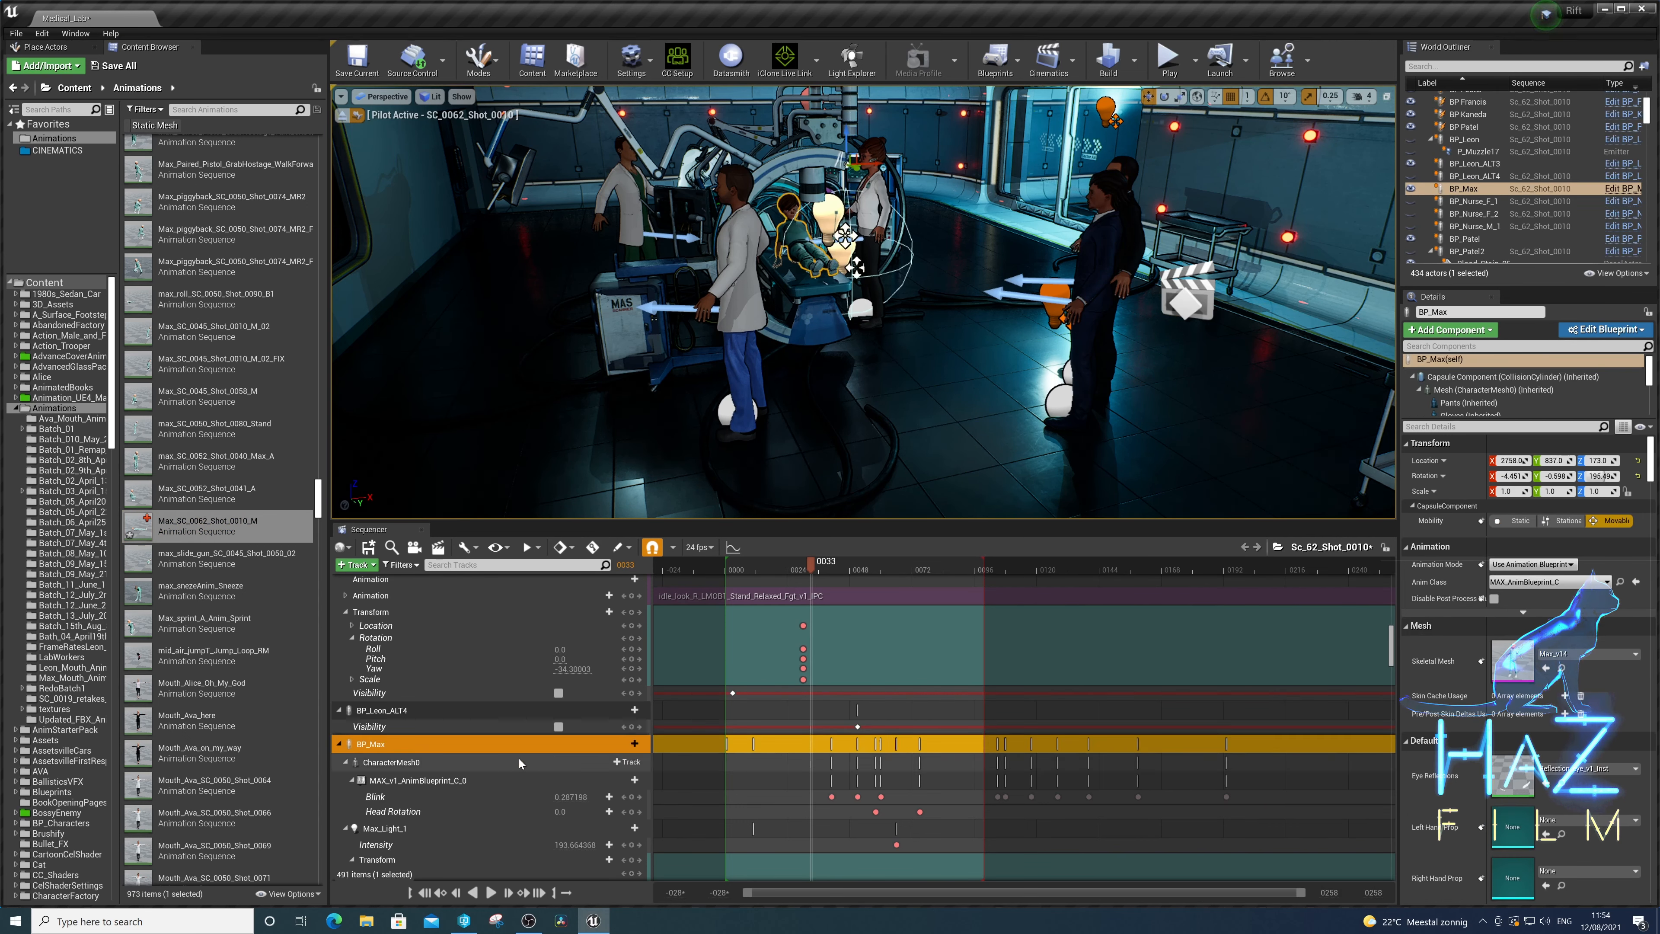
scroll(429, 798, "down", 2)
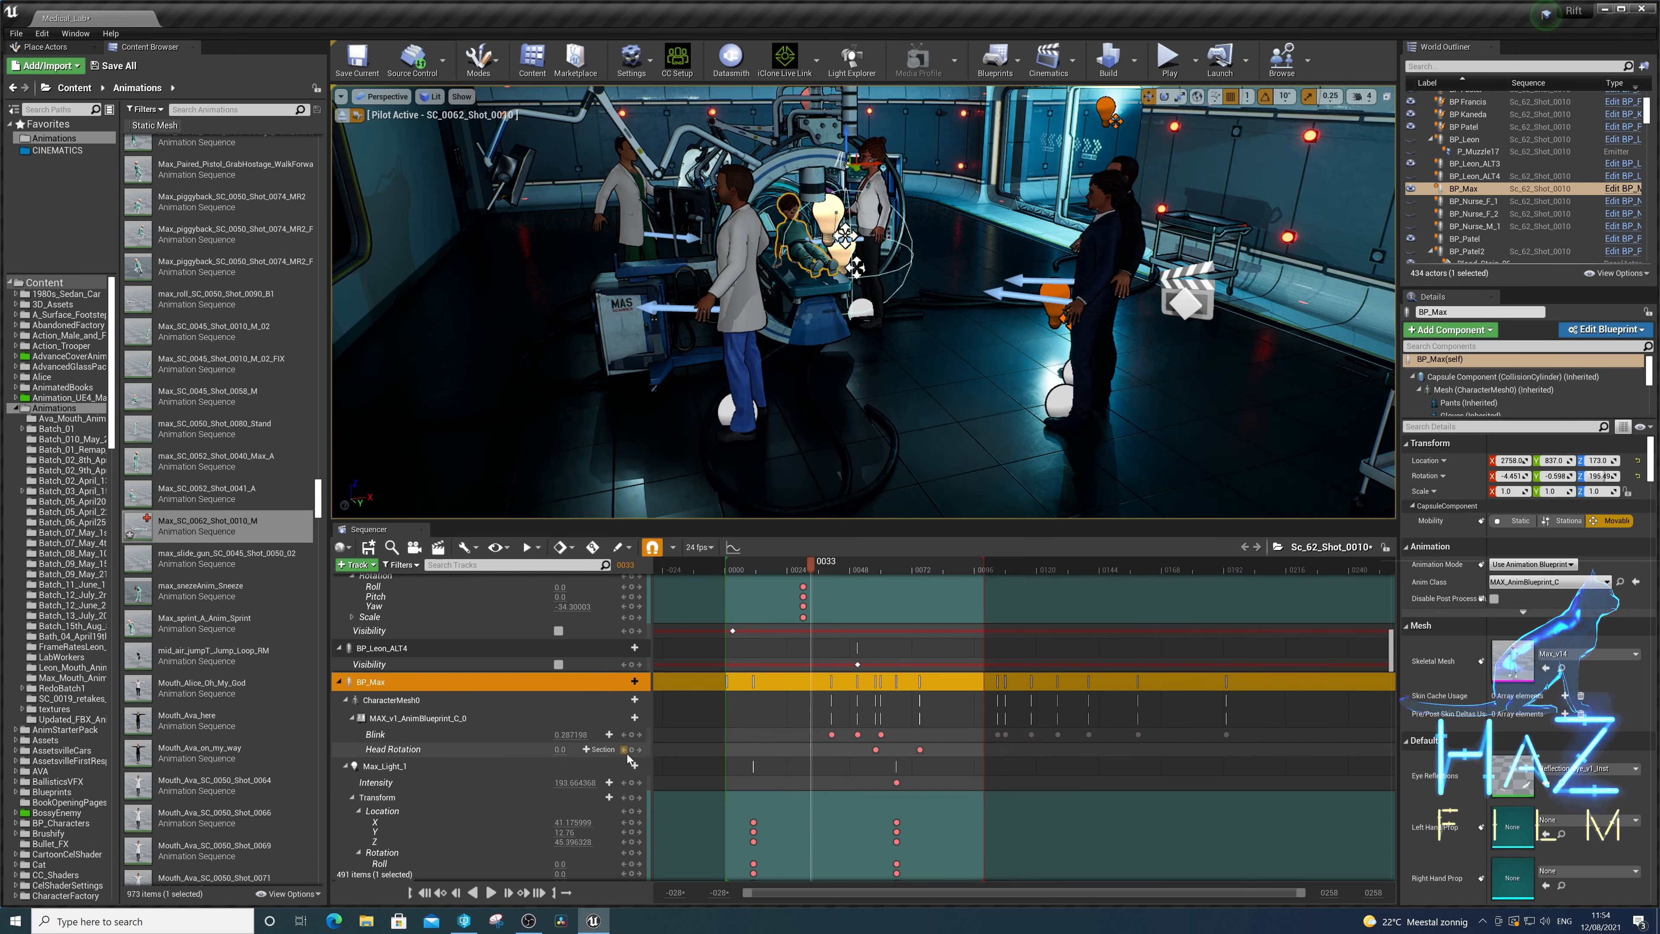
scroll(817, 751, "down", 3)
key("Delete")
left_click(868, 841)
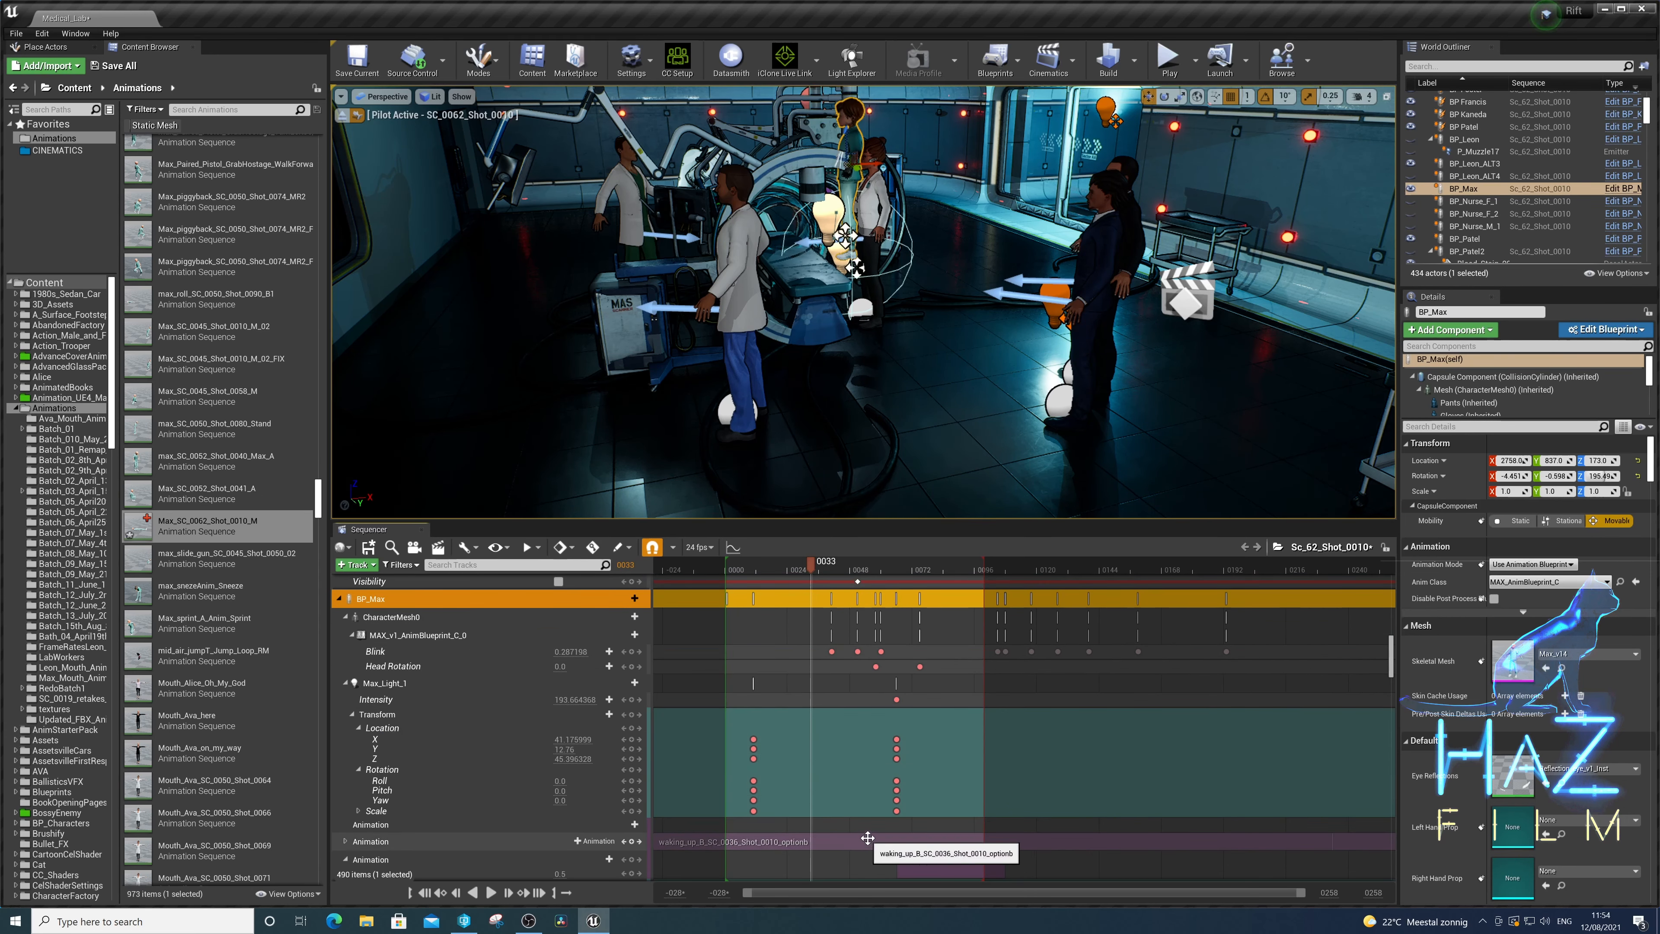
key("Delete")
left_click(929, 860)
key("Delete")
- Add Max_SC_0062_Shot_0010_M to BP_Max's first animation track and shift the clip to start before frame 0
left_click(543, 826)
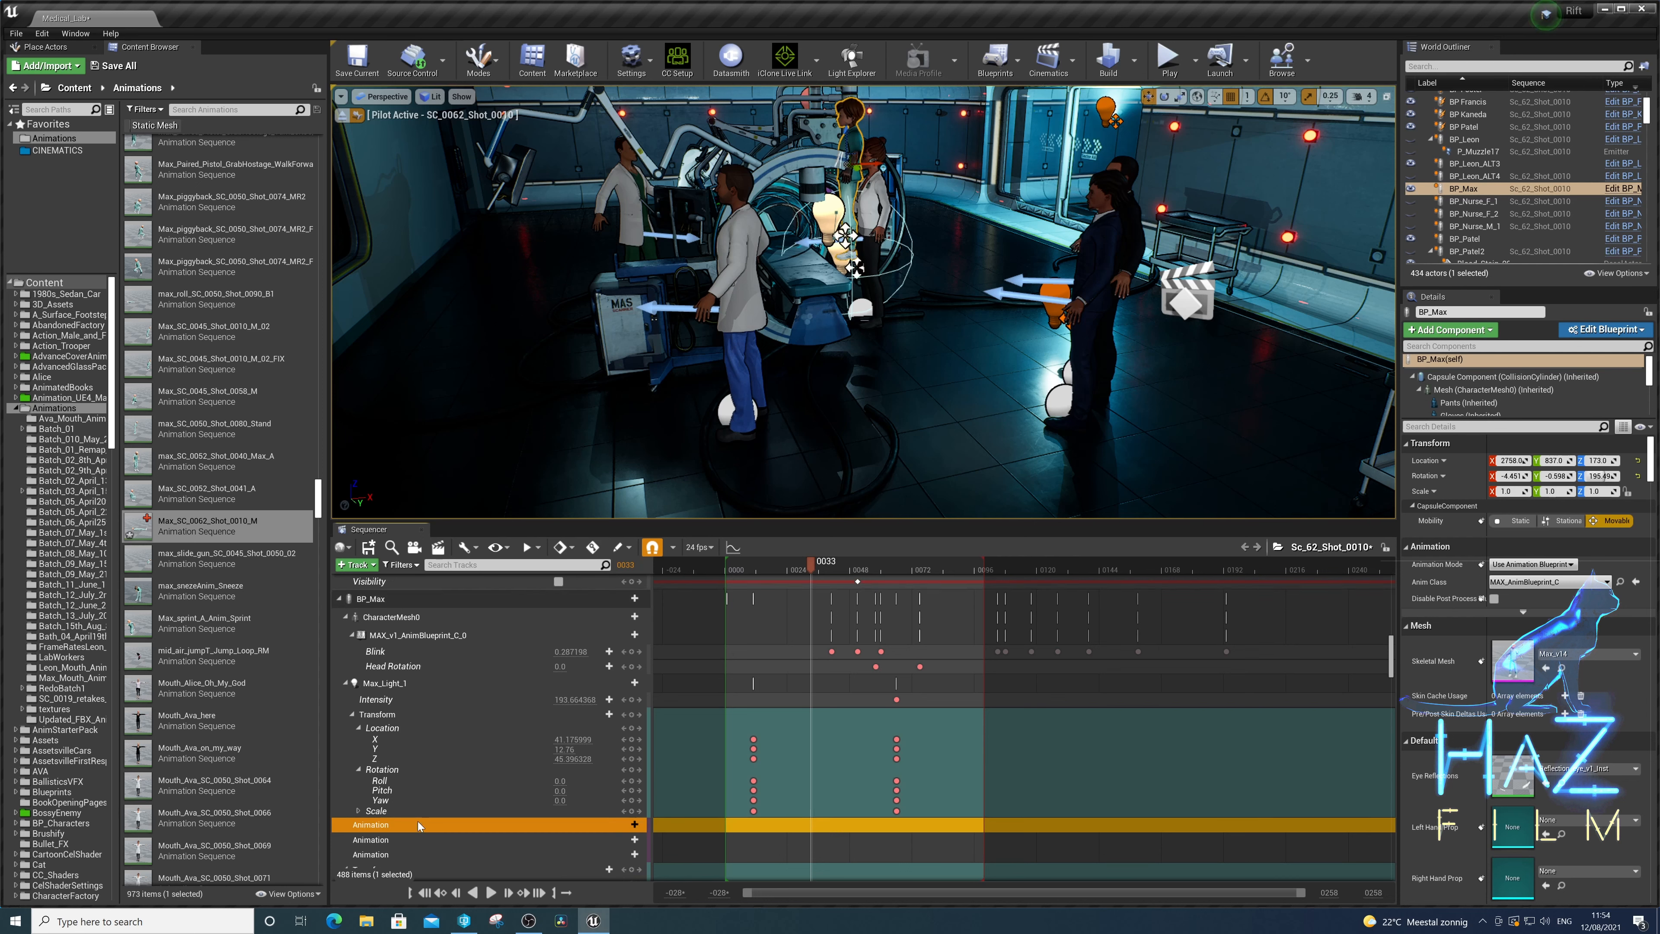
left_click(620, 824)
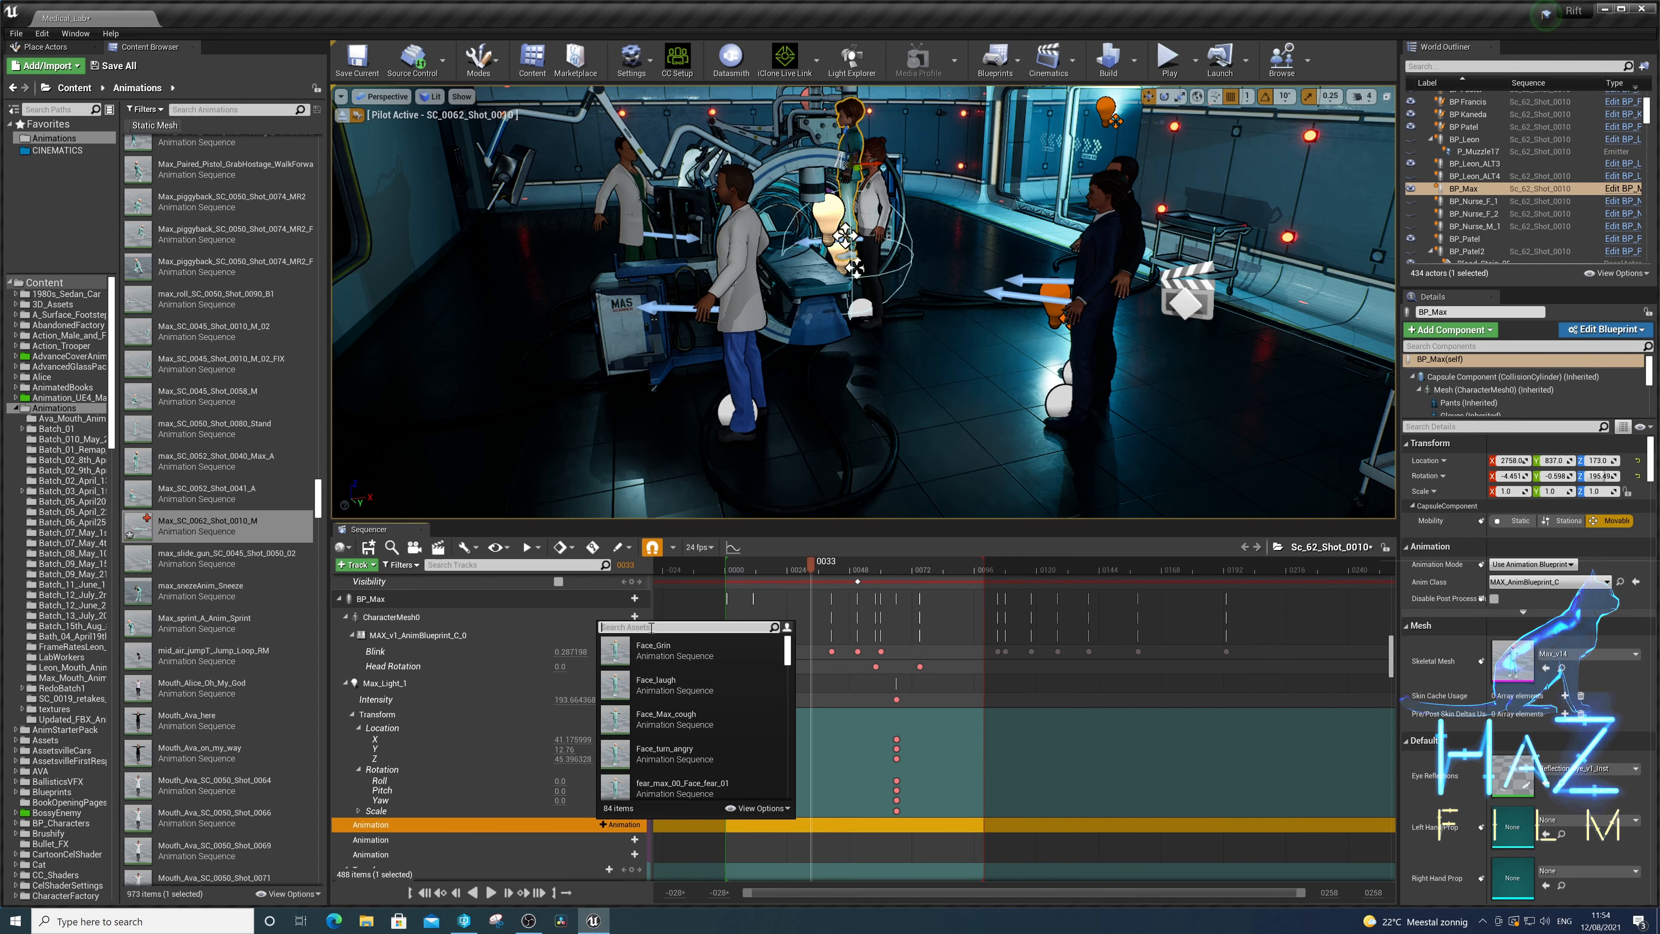
type("62 10")
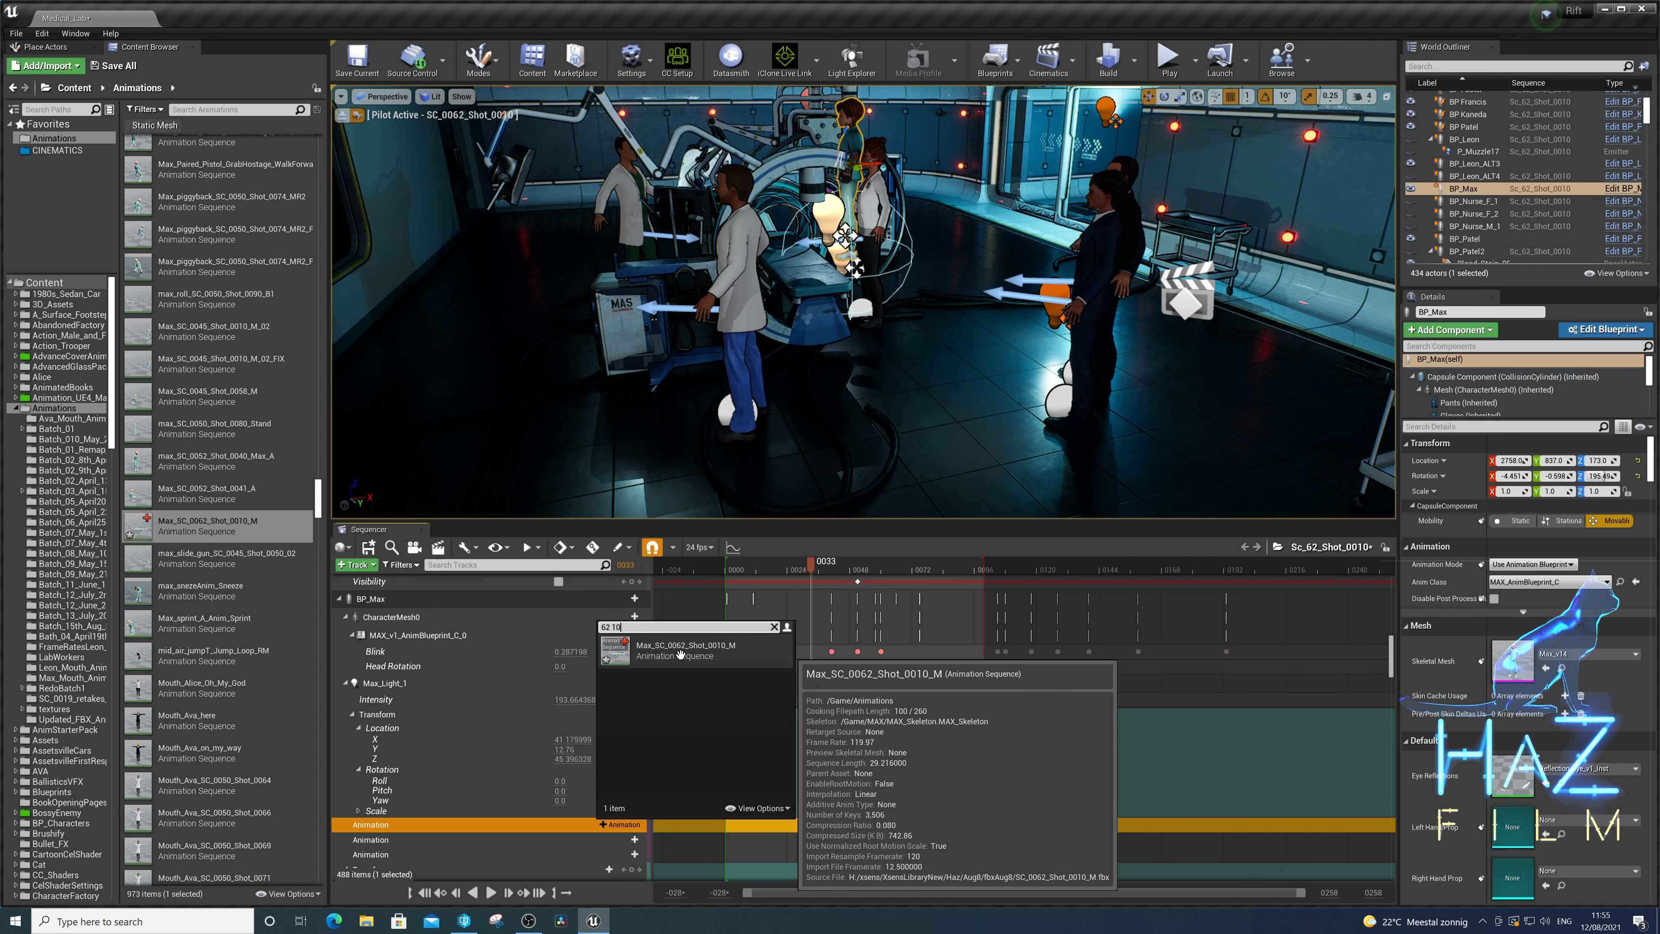
left_click(691, 652)
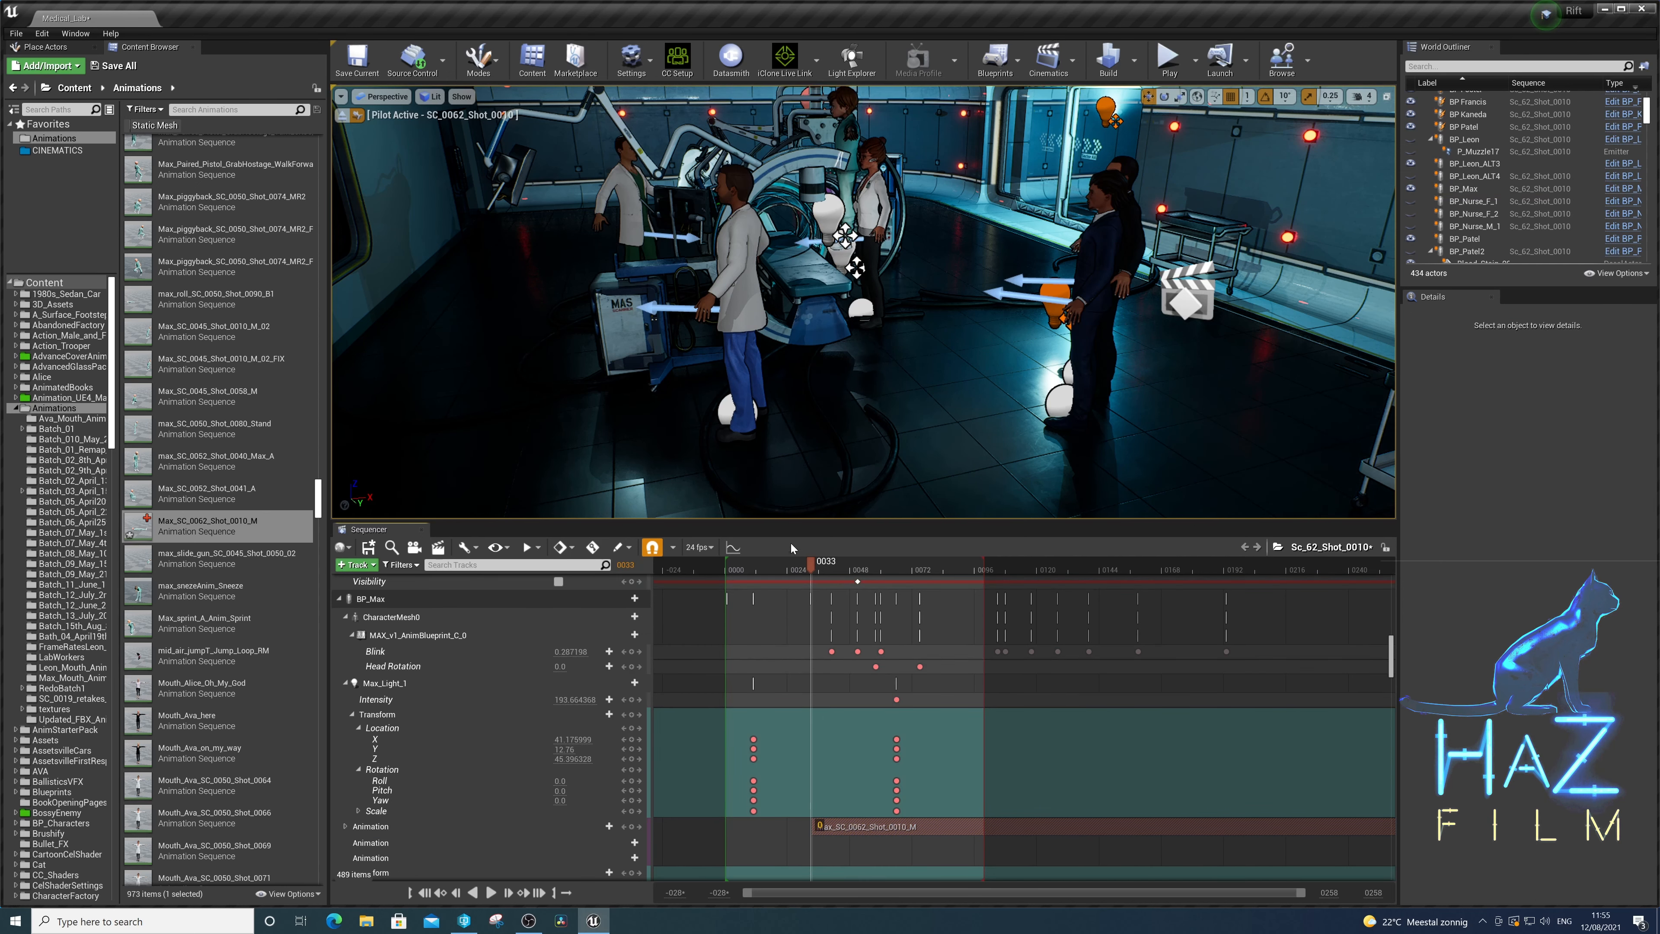
left_click_drag(898, 825, 782, 825)
- Go to frame 0 and key BP_Max's location at X 2590 and Y 927
left_click(747, 570)
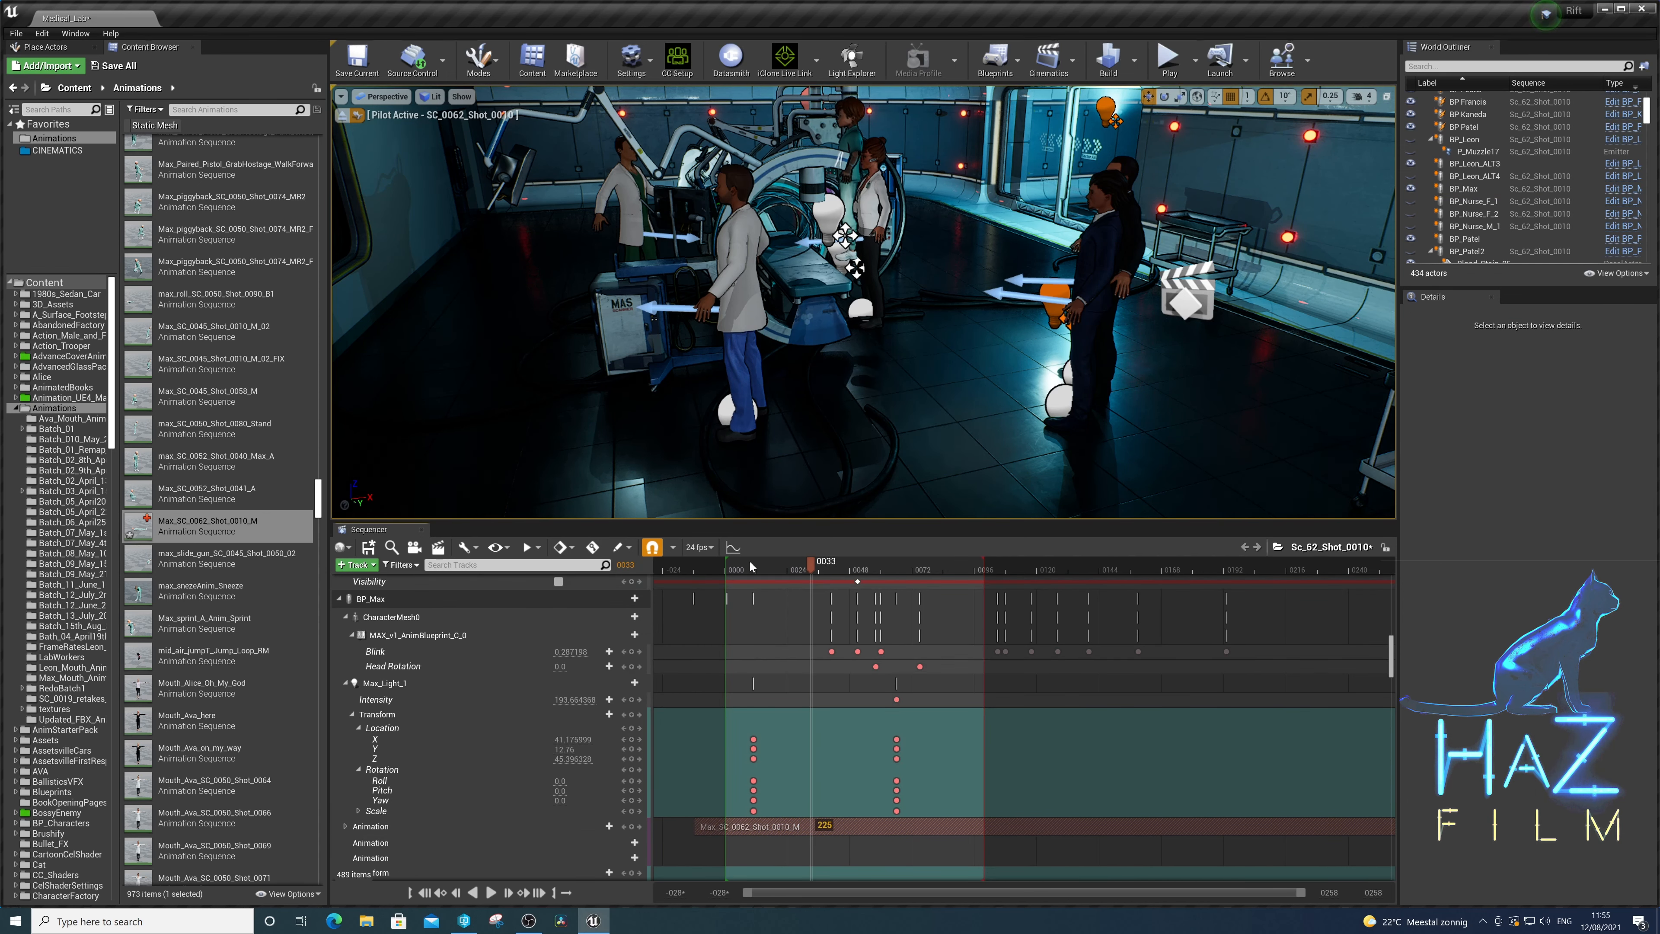
mouse_move(747, 571)
left_mouse_down()
mouse_move(779, 575)
mouse_move(737, 592)
left_mouse_up()
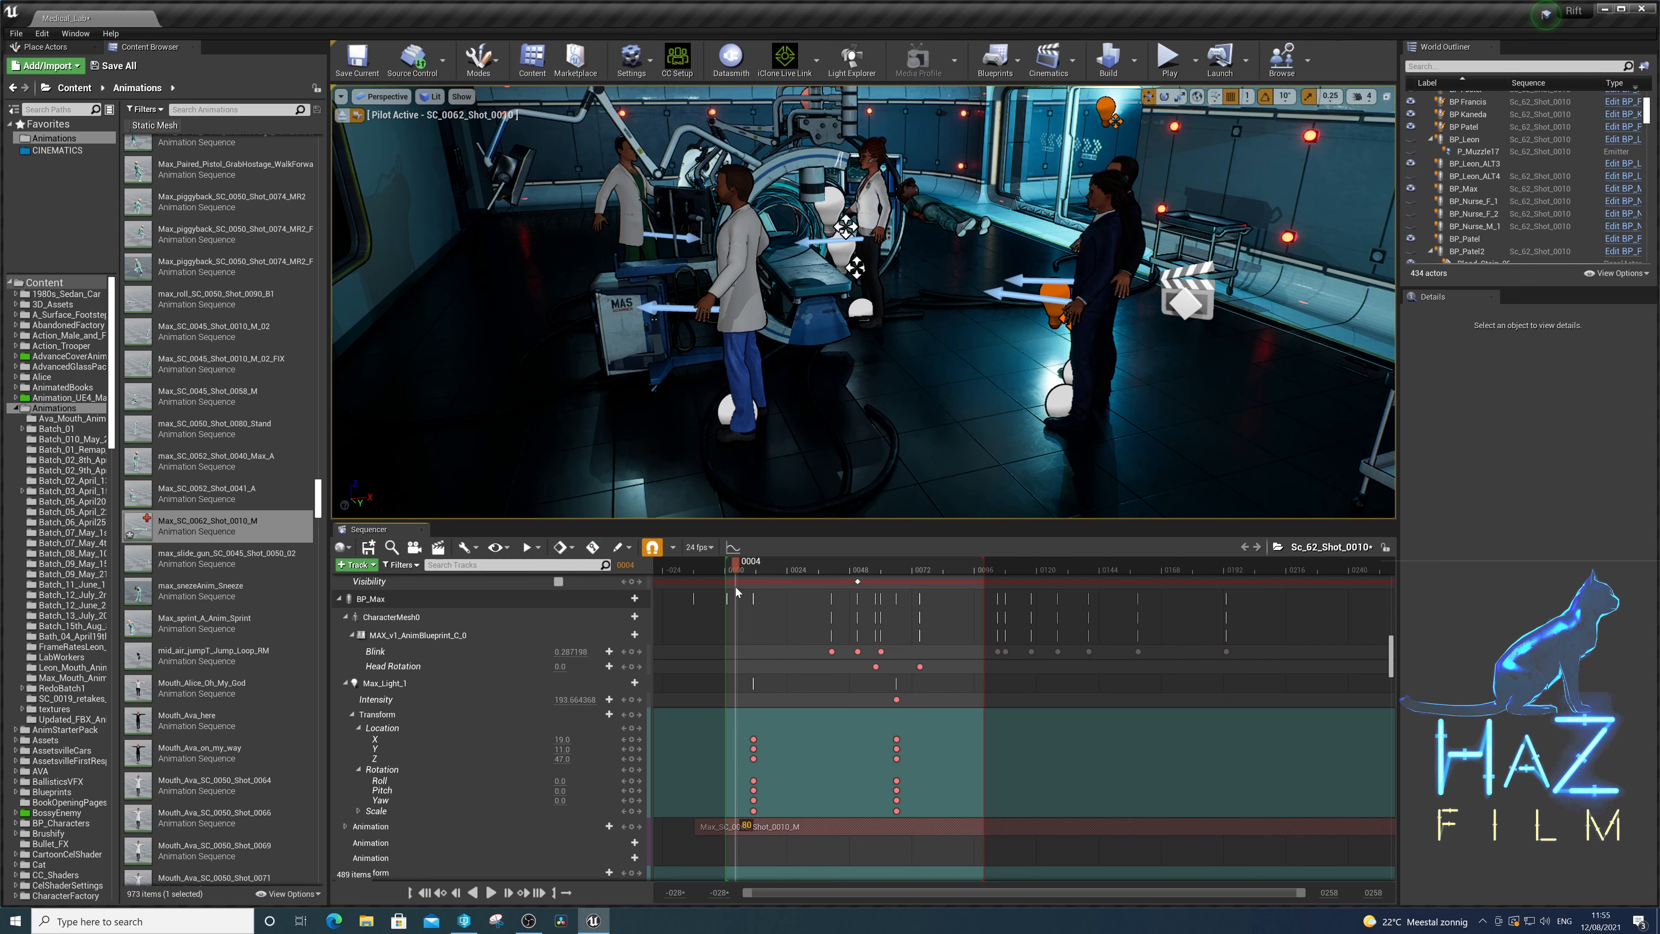
scroll(729, 812, "down", 2)
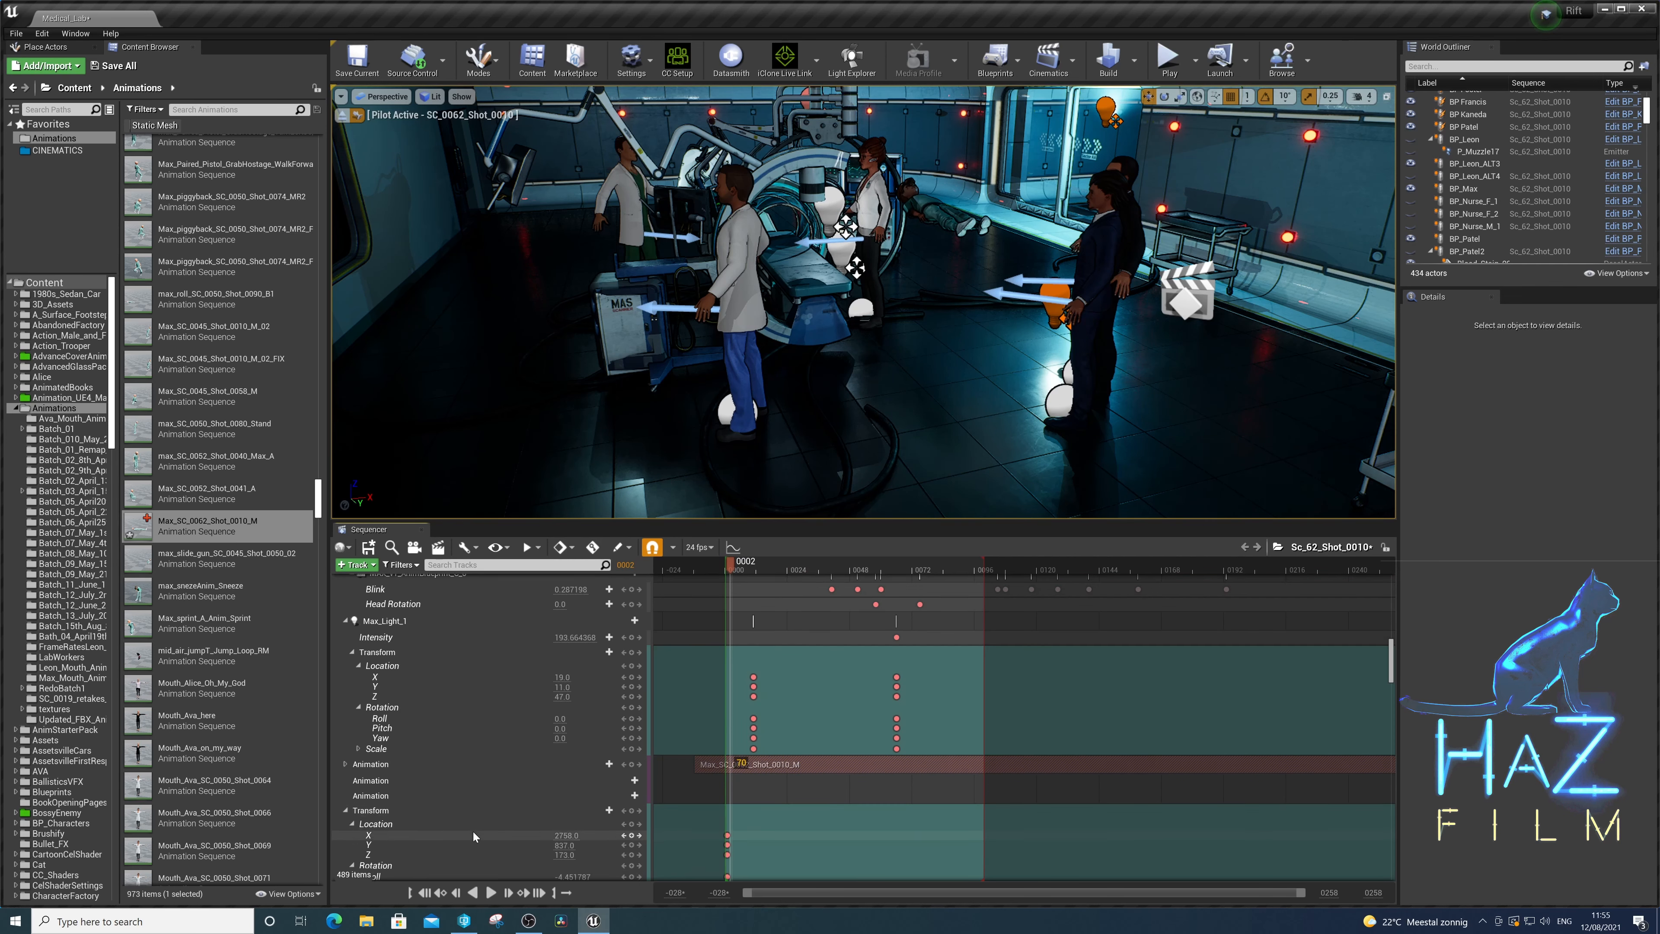
left_click(729, 836)
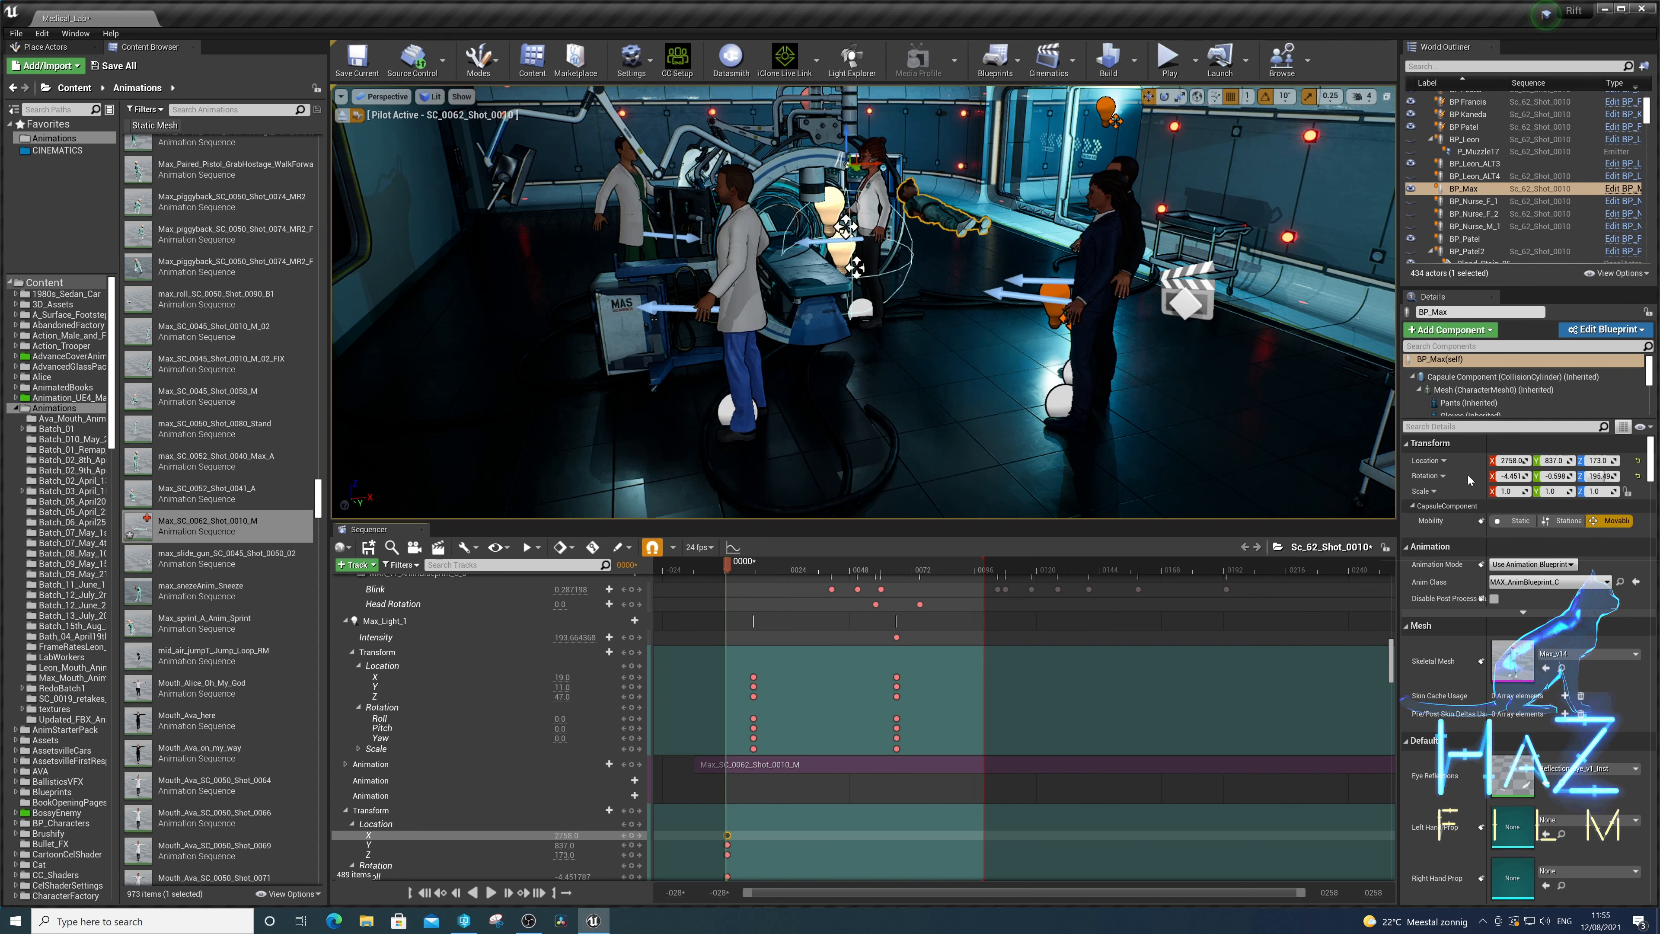
left_click_drag(1553, 461, 1608, 460)
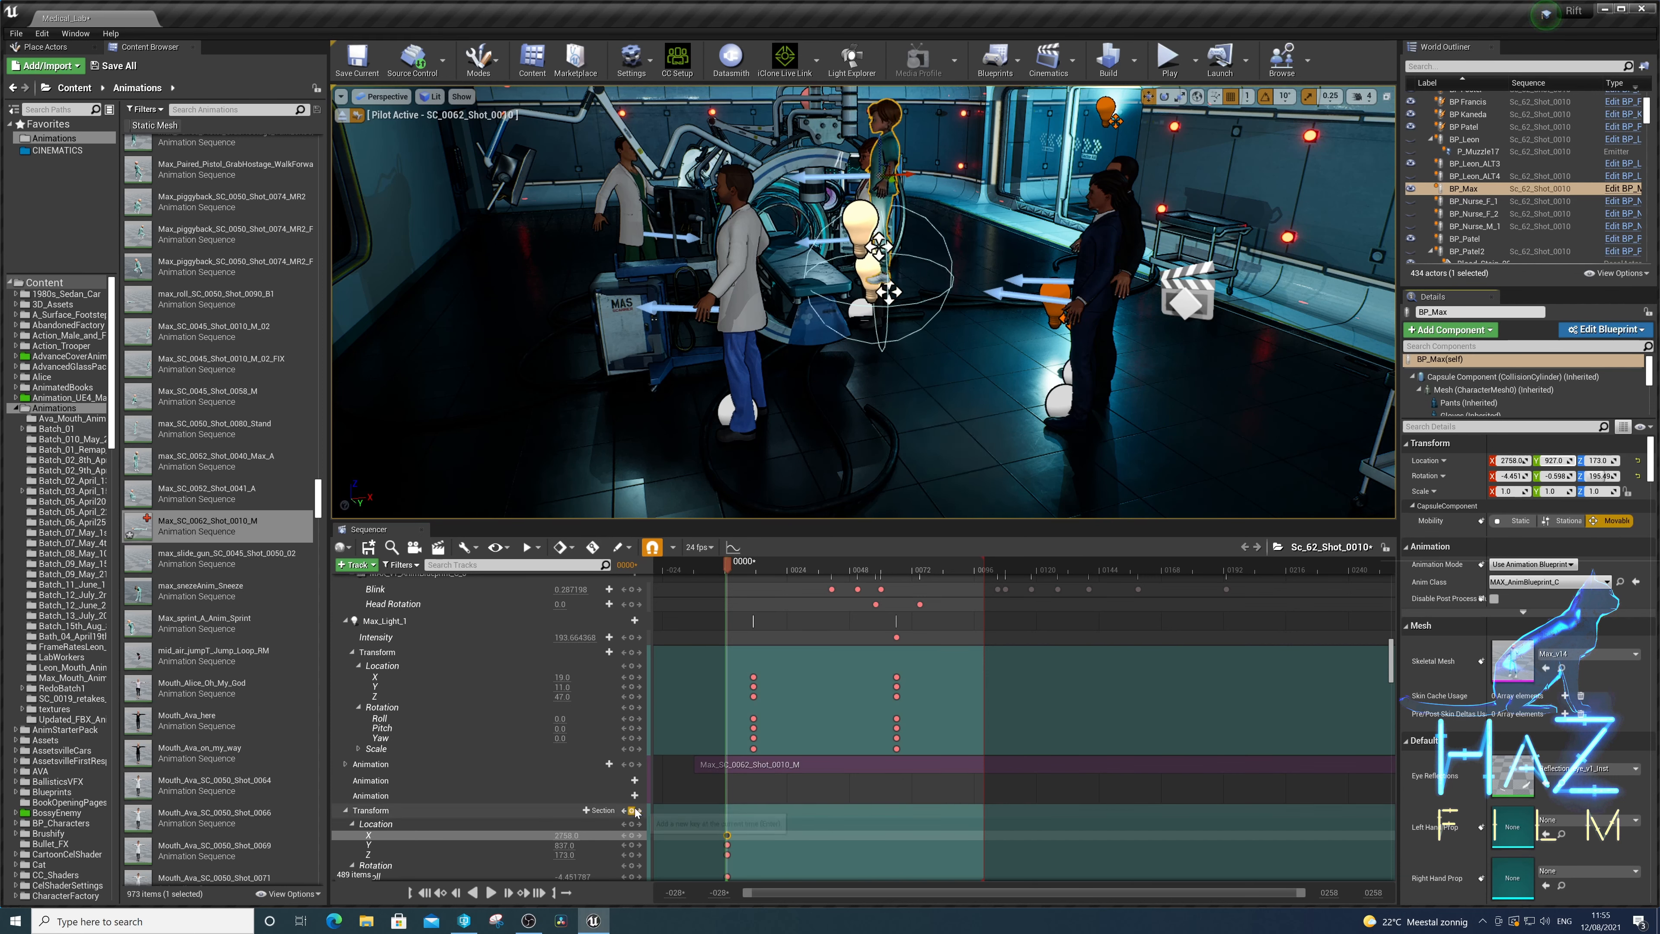
left_click(632, 811)
left_click_drag(1507, 461, 1481, 461)
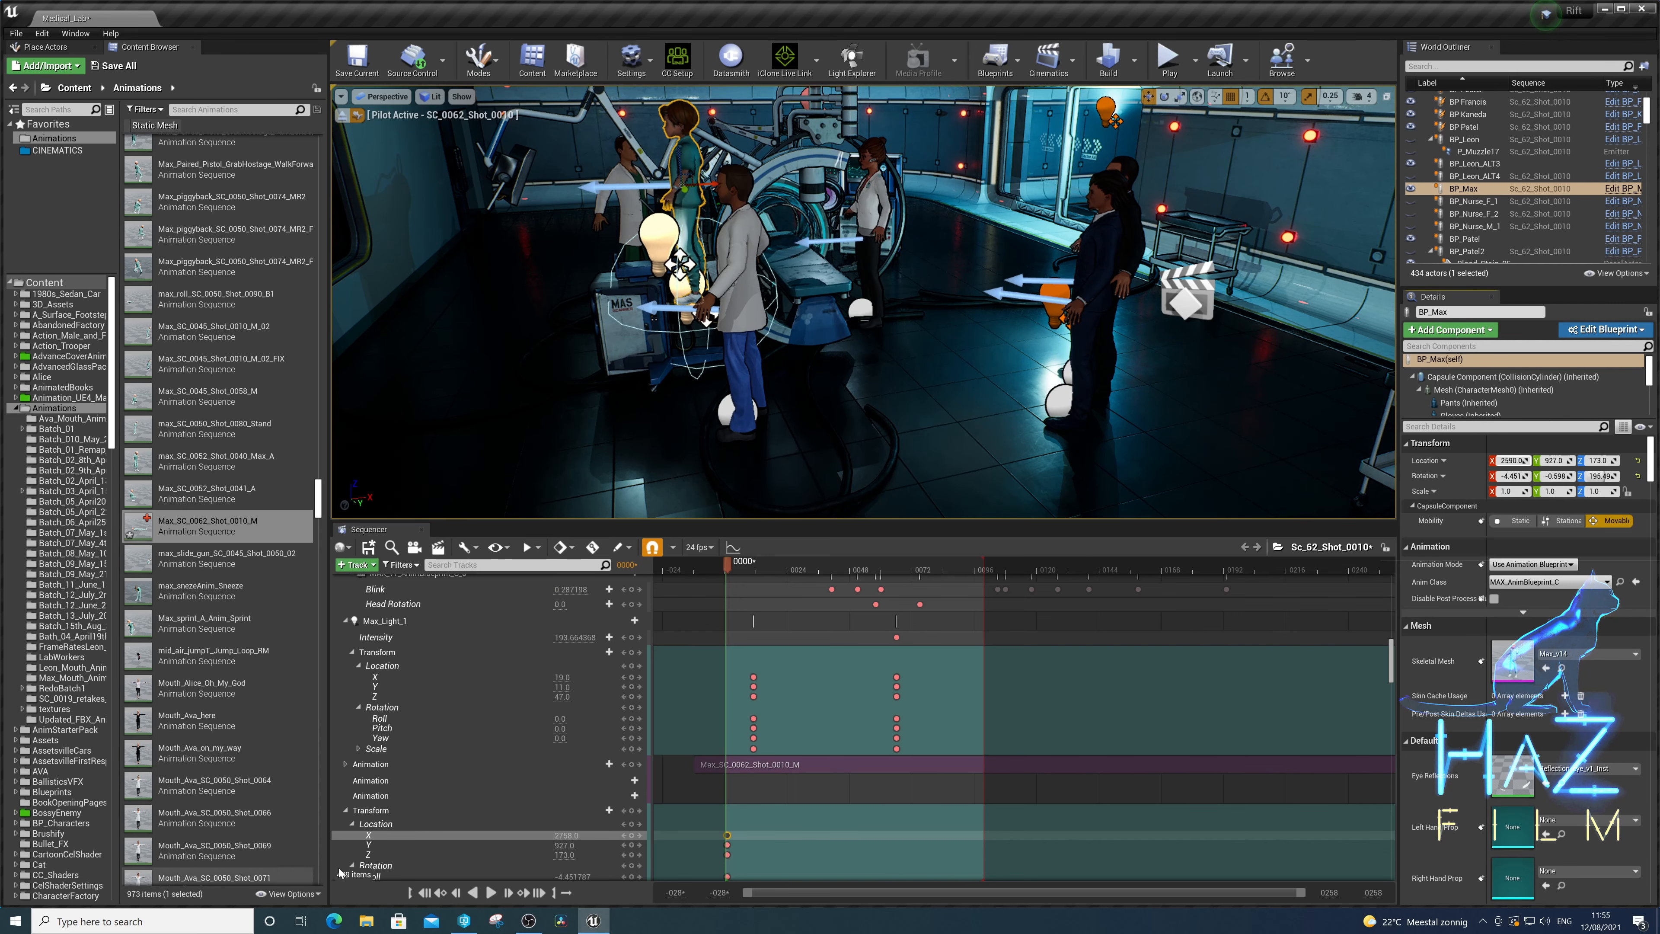
left_click(631, 811)
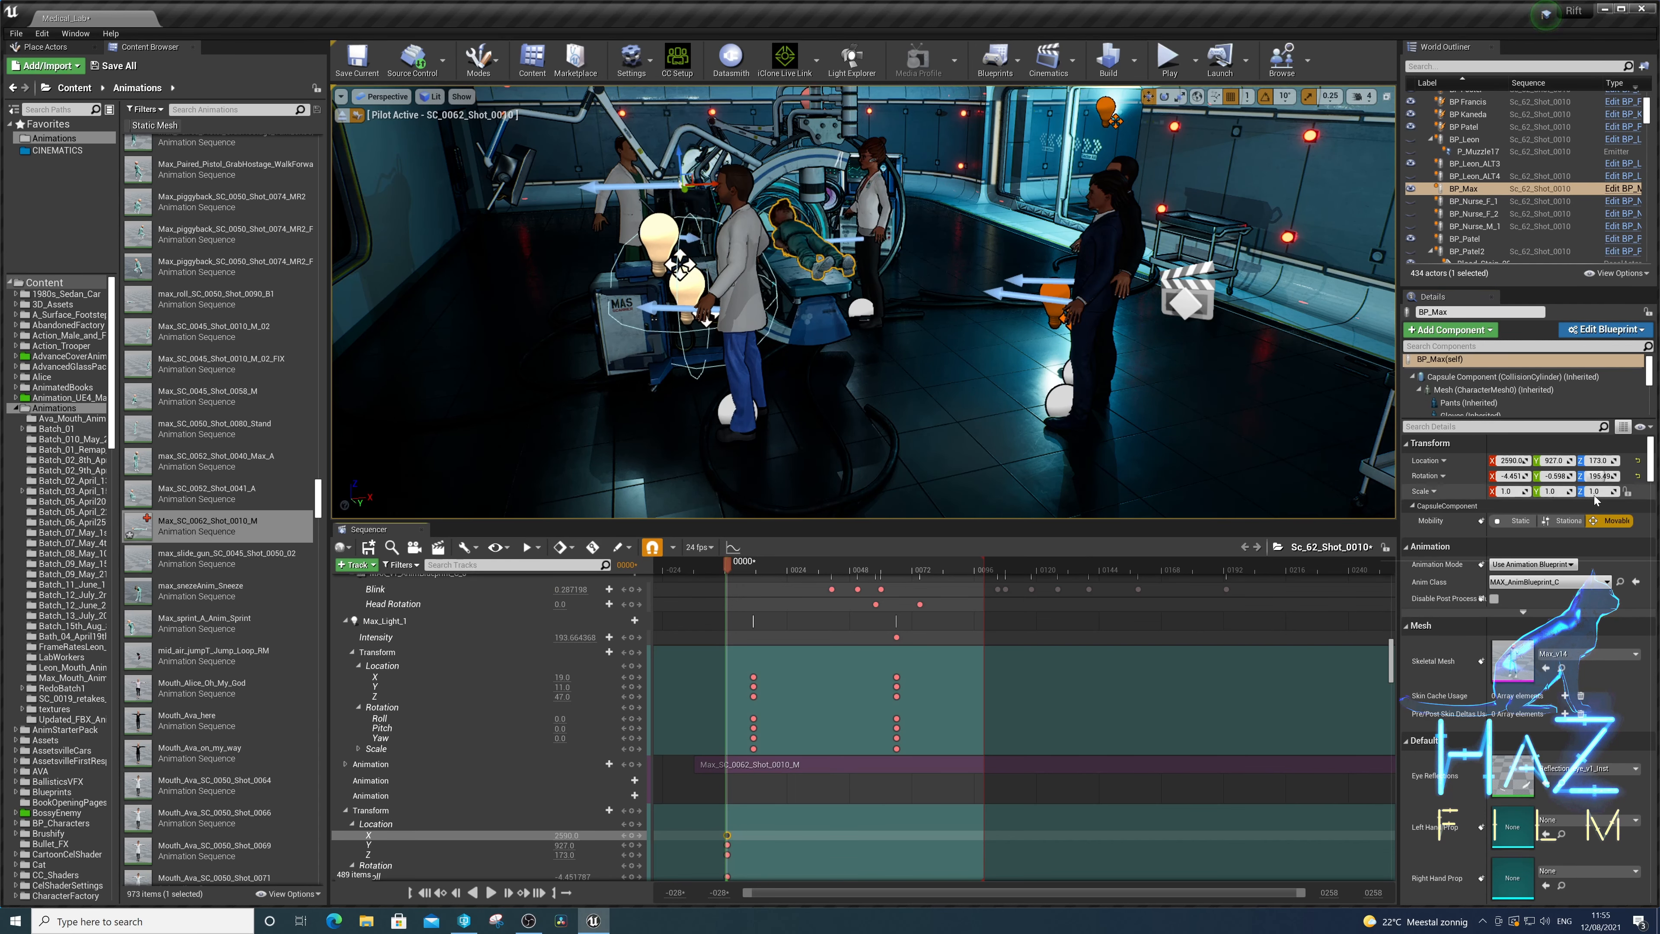
- Refine BP_Max's position on the medical bed by keying its location at X 2607, Y 833, Z 142
mouse_move(1597, 460)
left_mouse_down()
mouse_move(1562, 460)
mouse_move(1580, 461)
left_mouse_up()
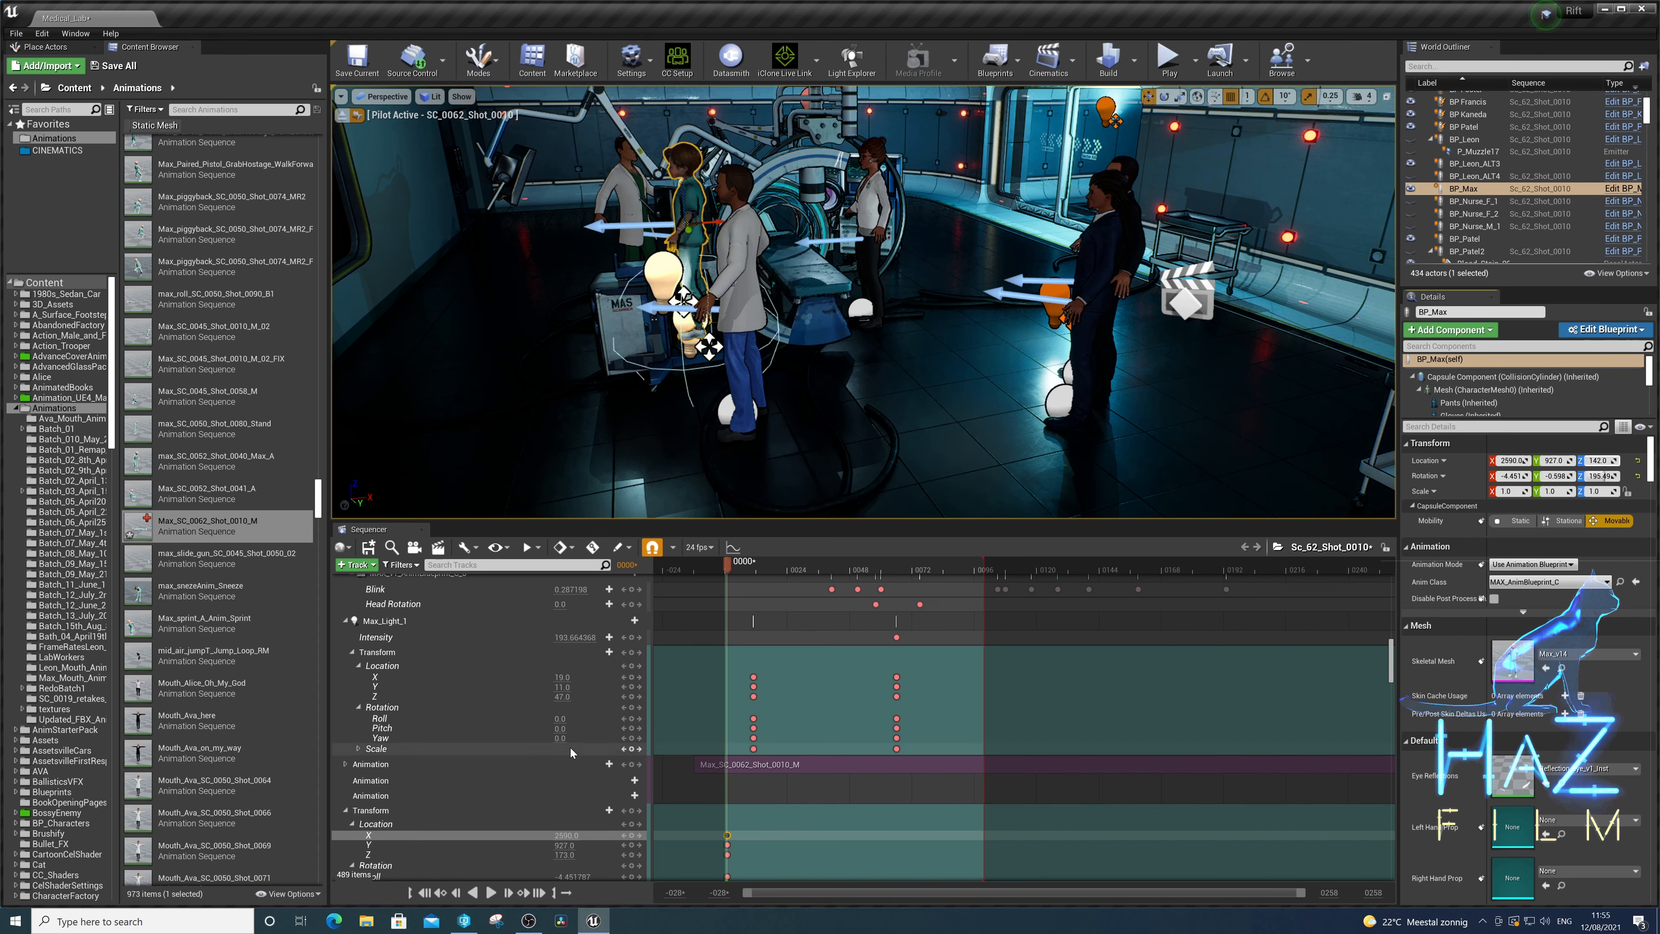
left_click(631, 811)
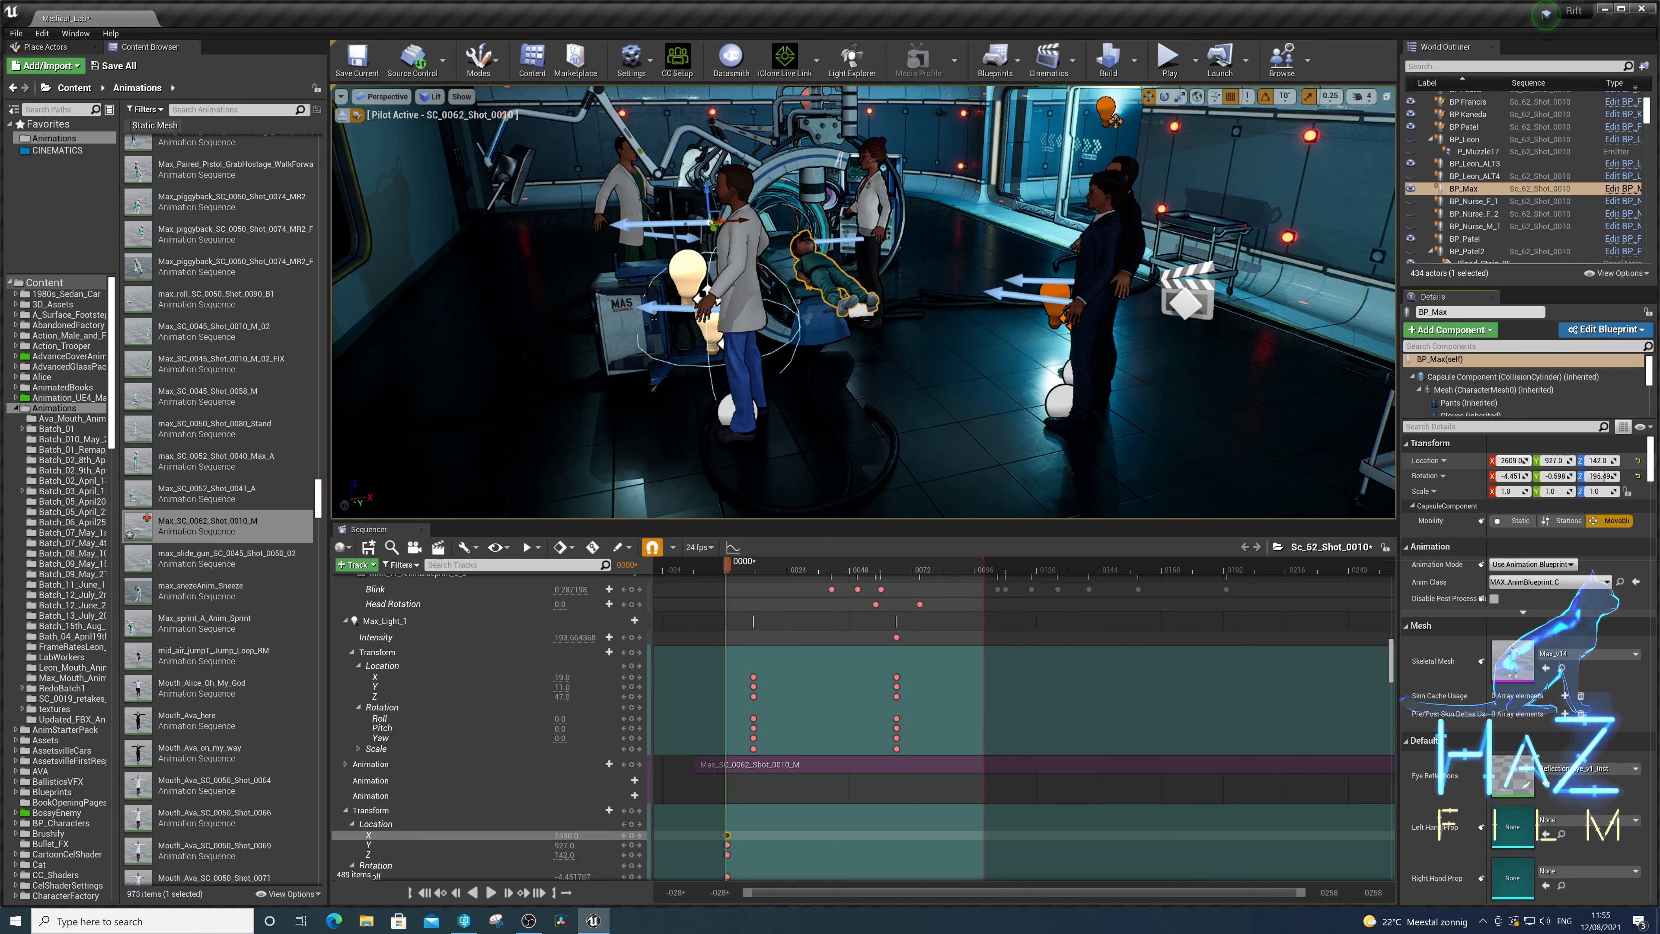
left_click(624, 811)
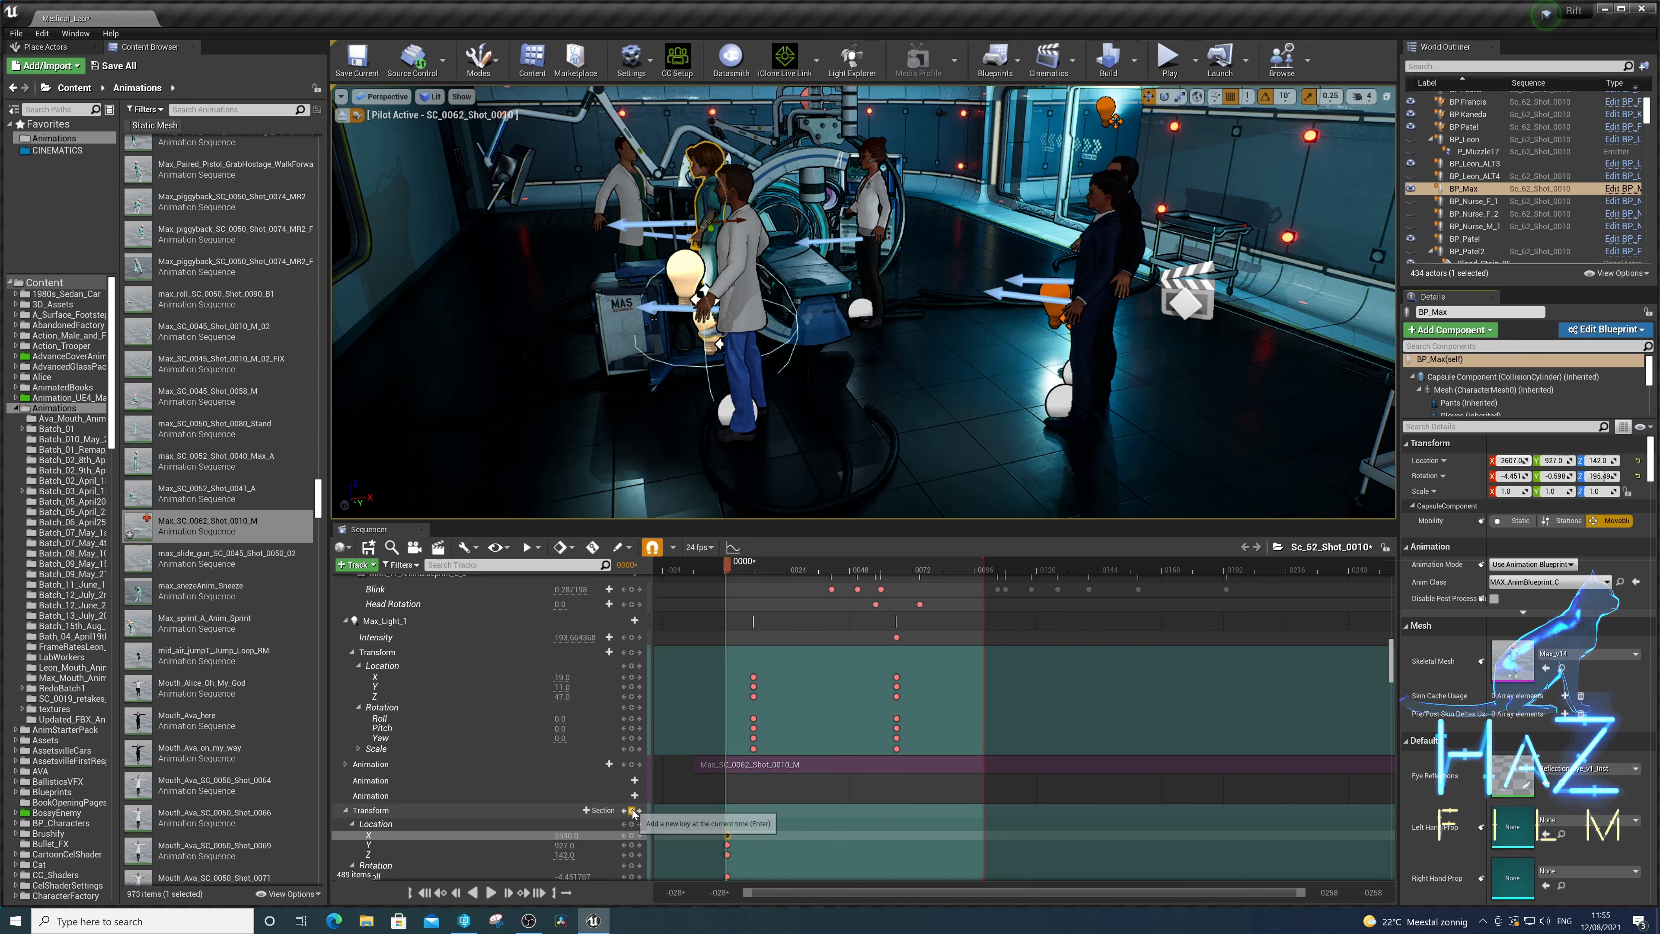
mouse_move(1556, 460)
left_mouse_down()
mouse_move(1483, 461)
mouse_move(1557, 460)
left_mouse_up()
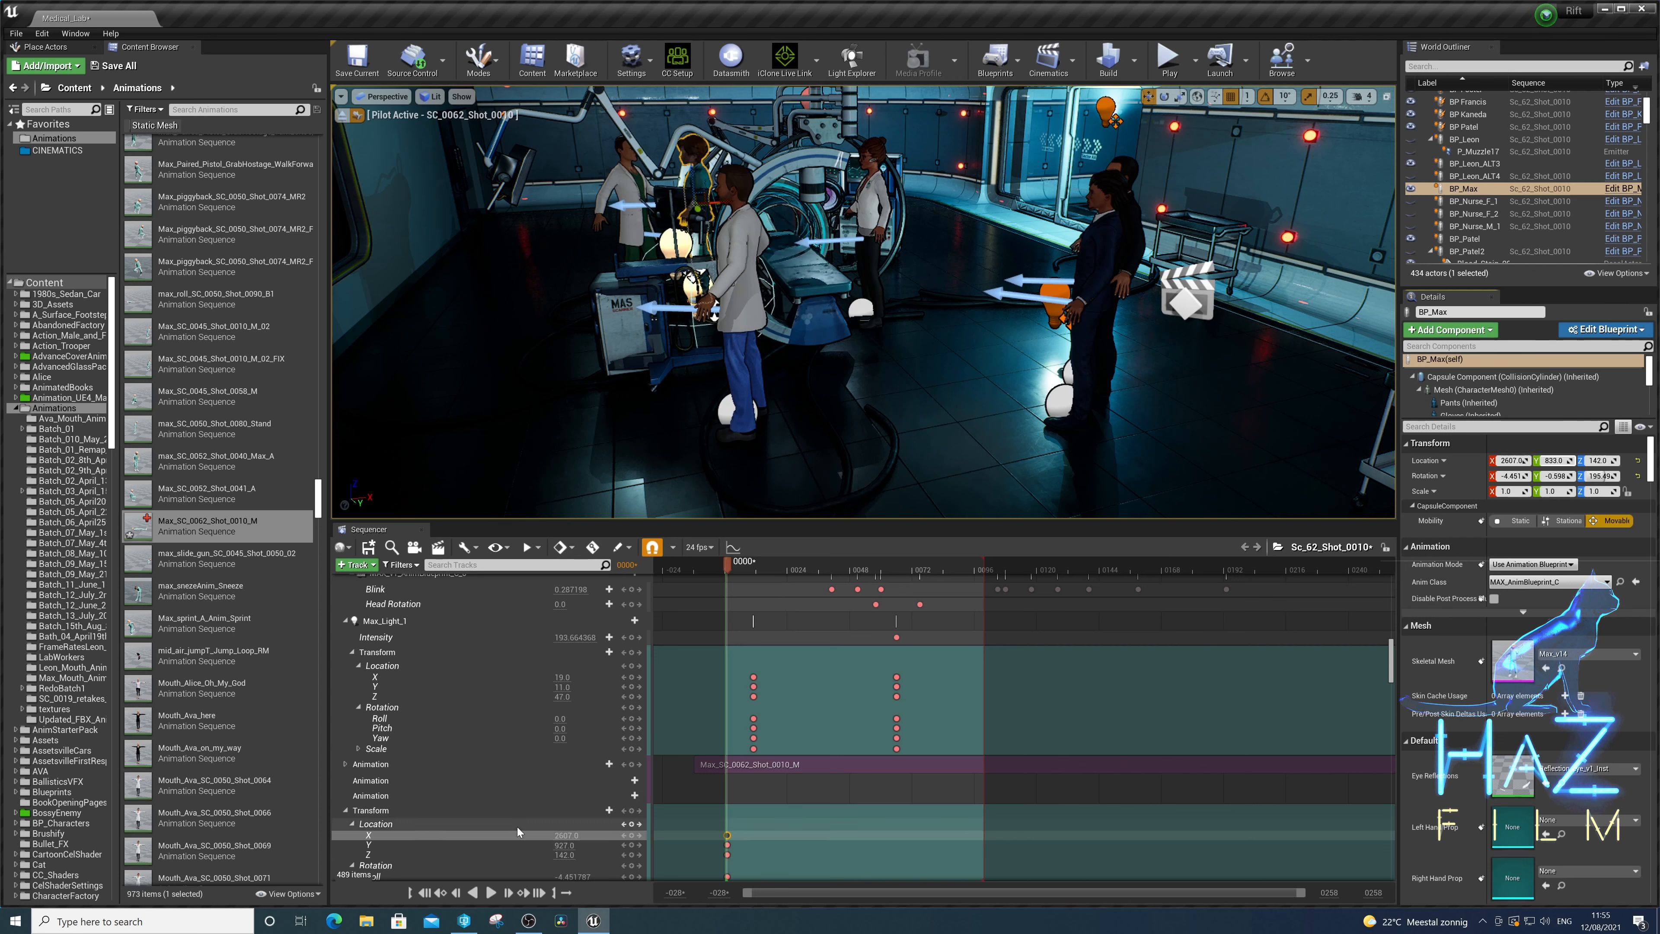
left_click(631, 811)
- Play back the shot, leave the piloted camera and review Max's animation on the bed from close up
key("space")
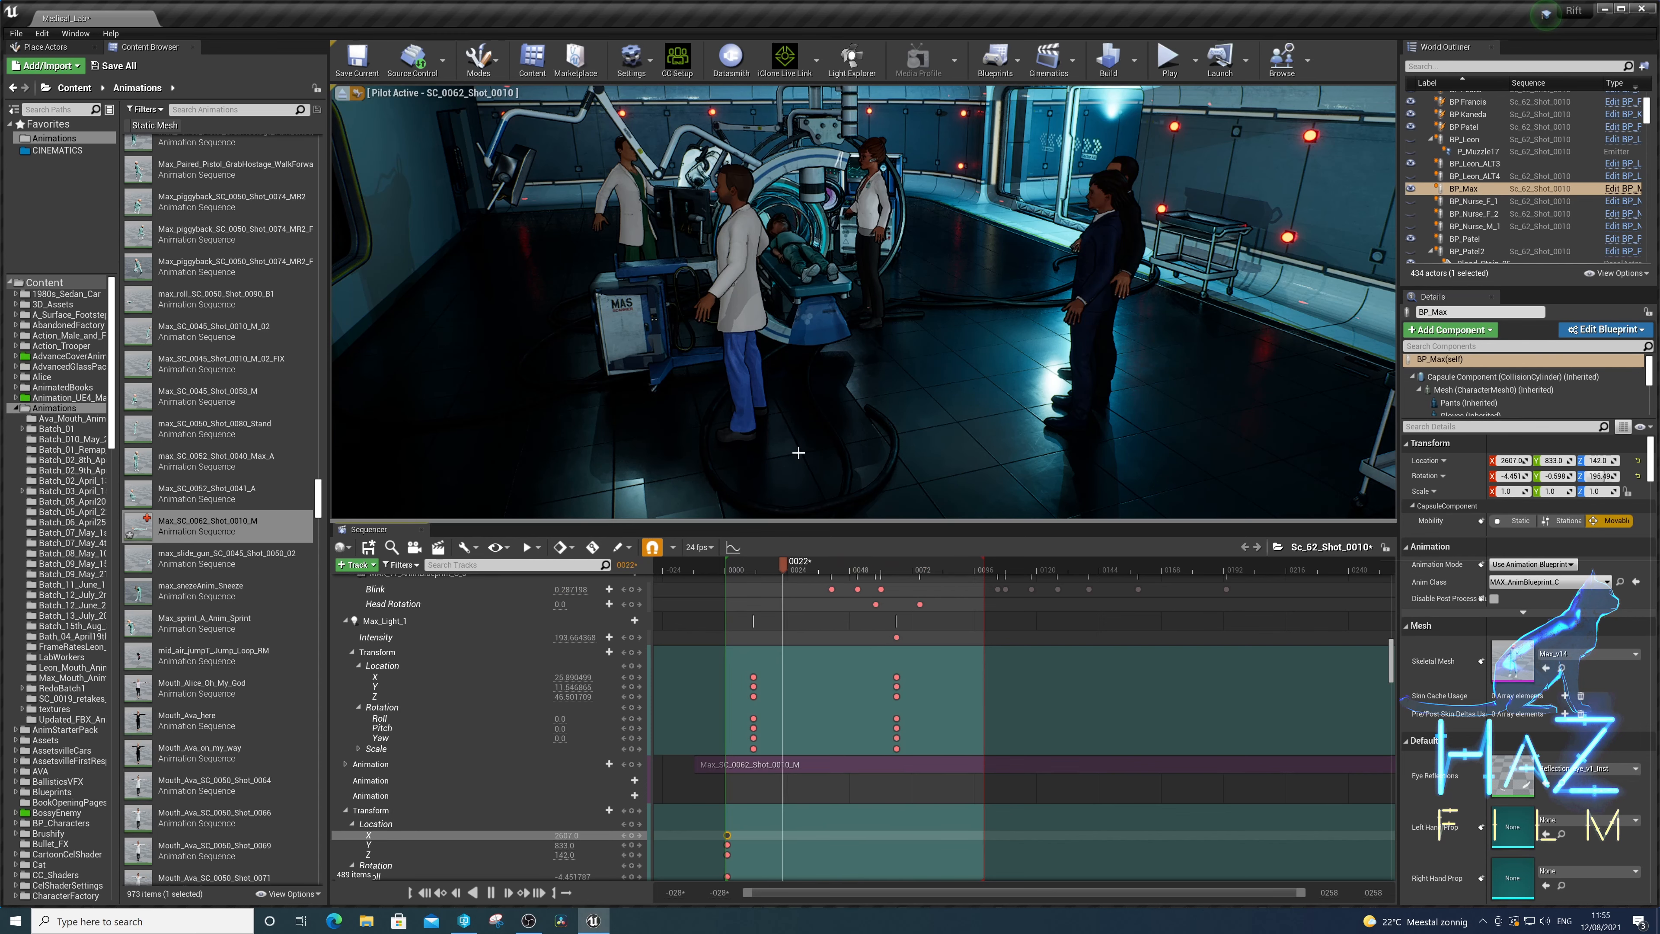
key("space")
left_click(342, 112)
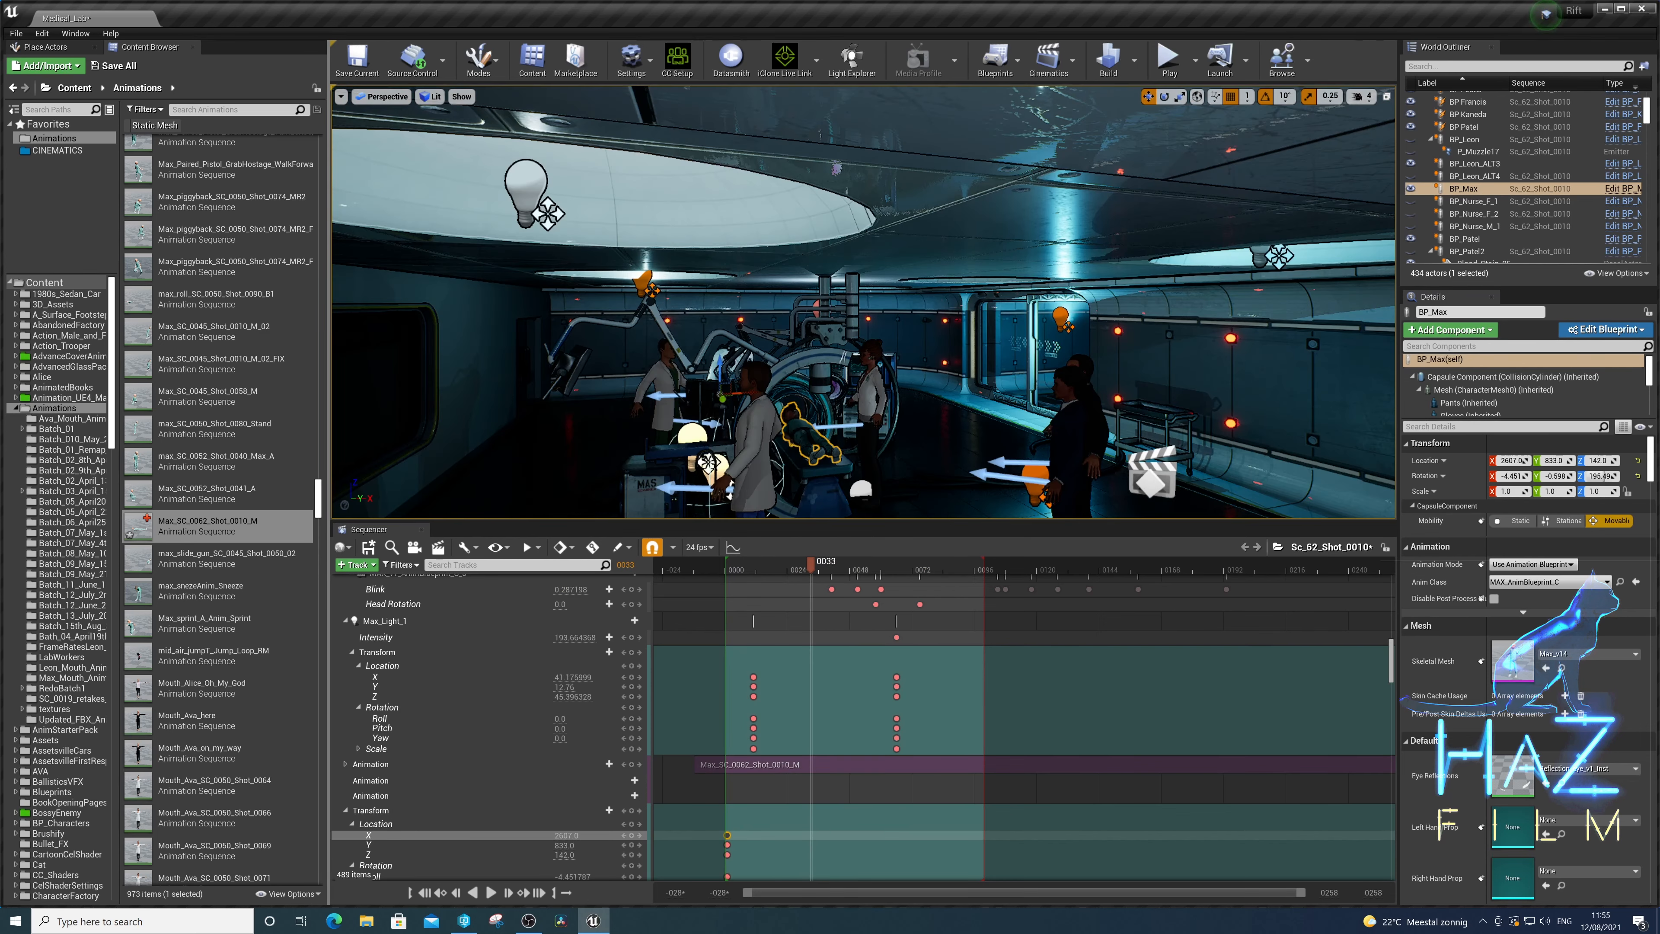
scroll(863, 302, "up", 5)
right_click_drag(863, 302, 853, 363)
key("space")
left_click(738, 568)
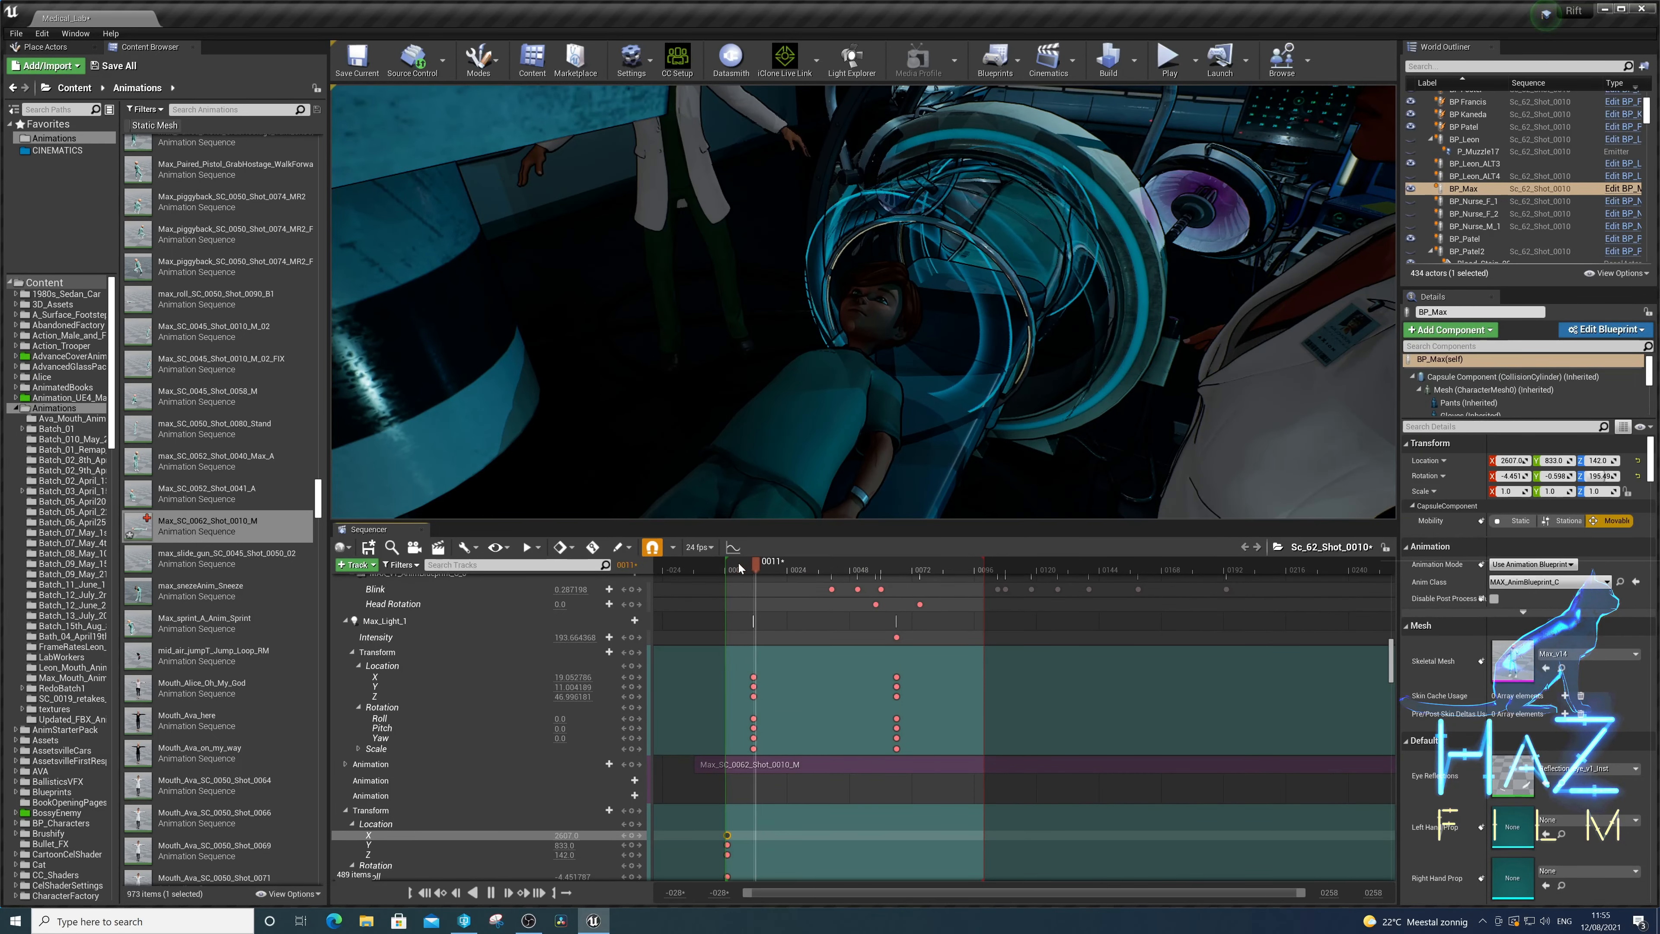
- Scrub through the shot's opening frames and inspect Max's face and eyes from close up
left_click(828, 569)
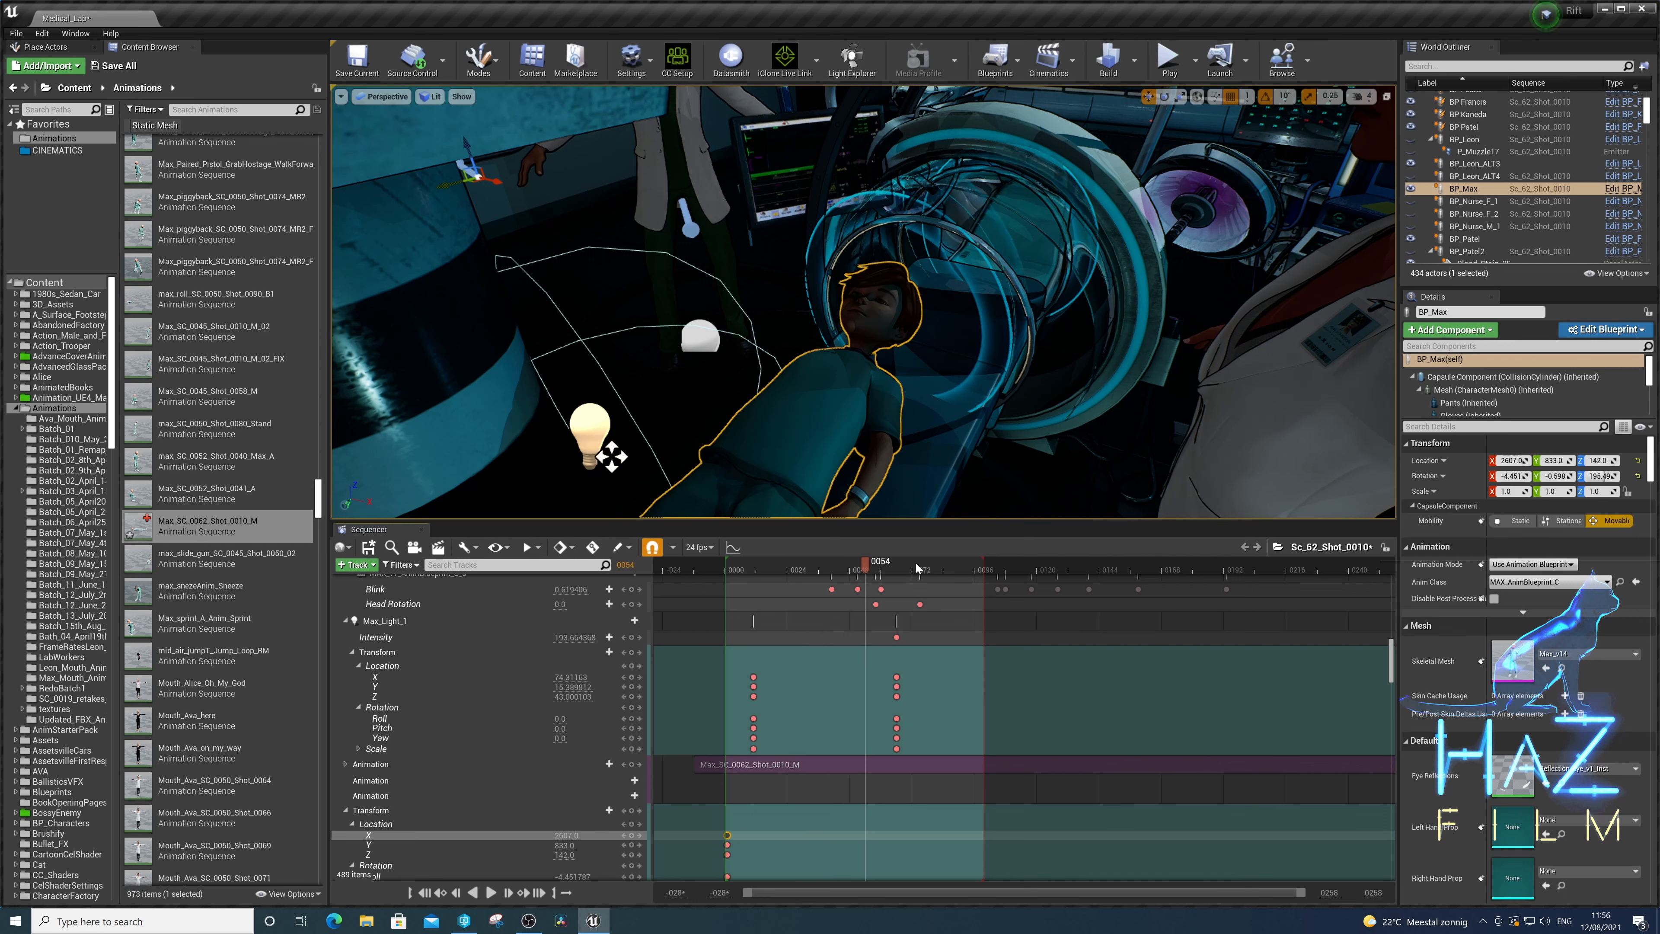
left_click_drag(917, 568, 880, 570)
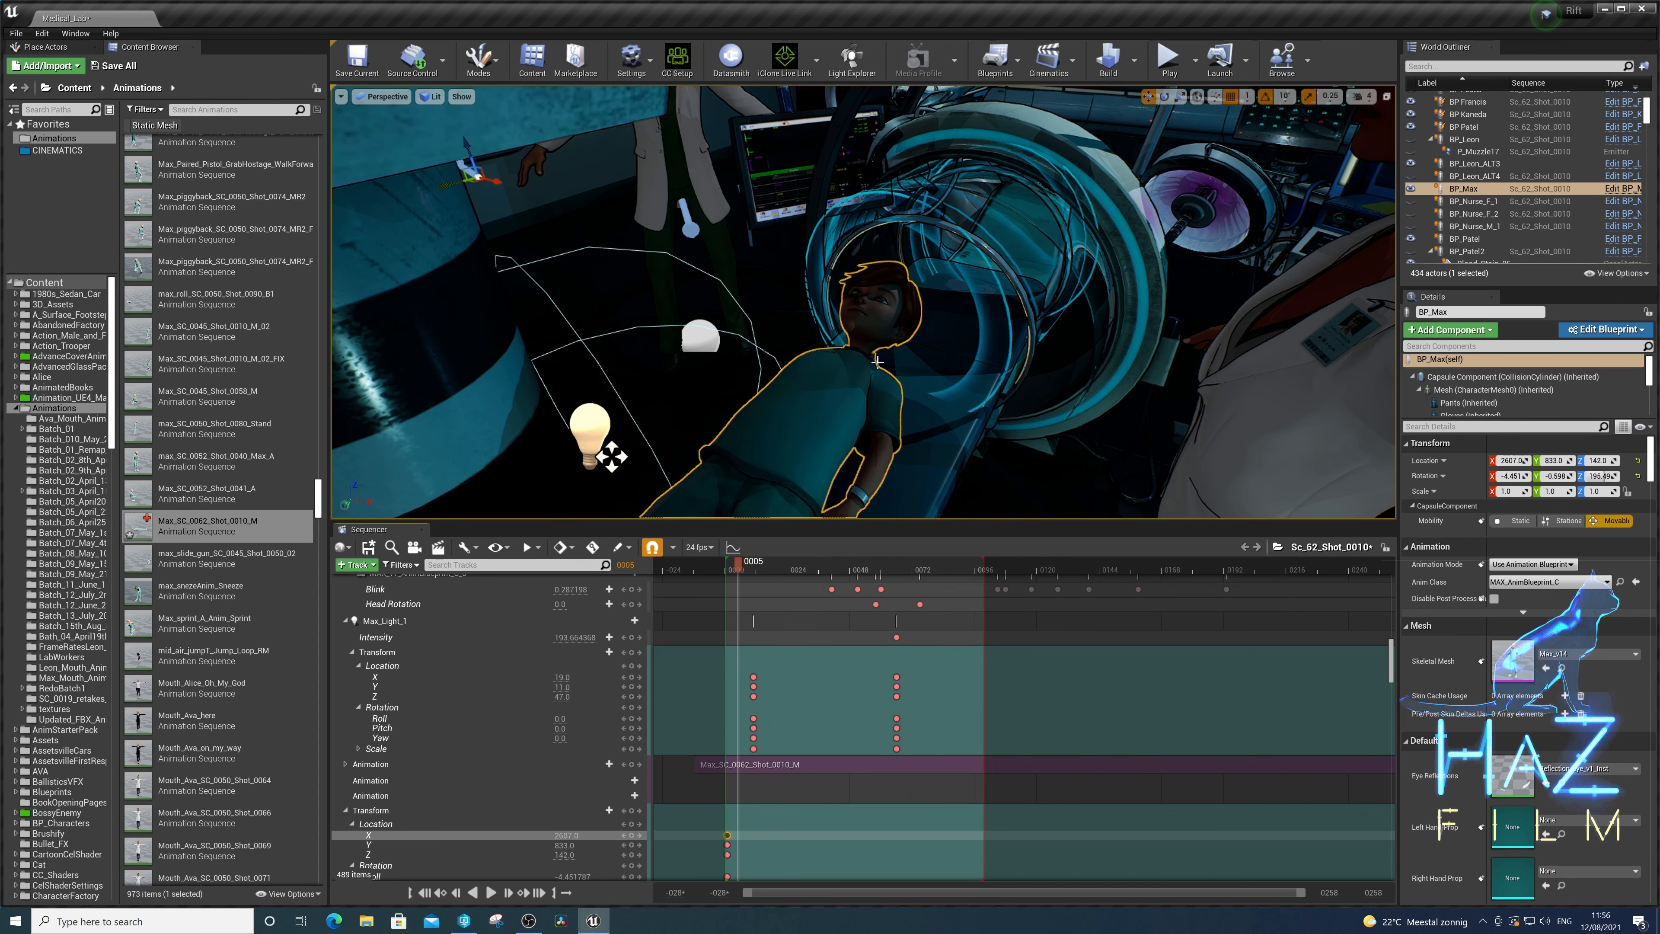
key("w")
right_click_drag(863, 303, 864, 359)
key("w")
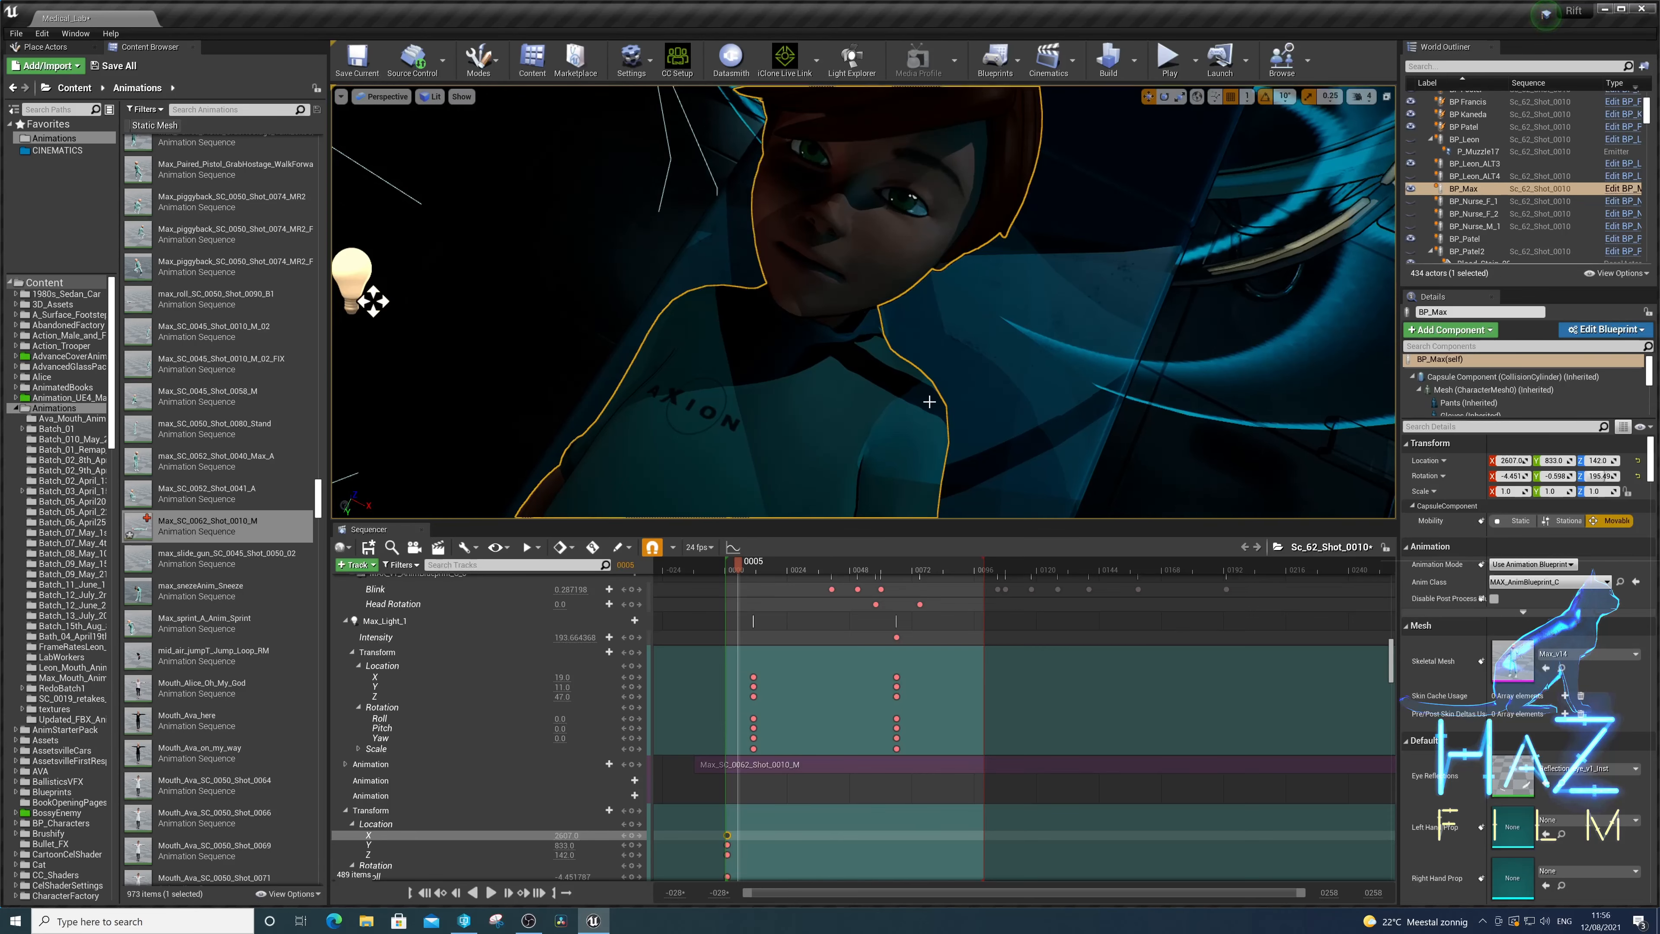
right_click_drag(929, 402, 928, 380)
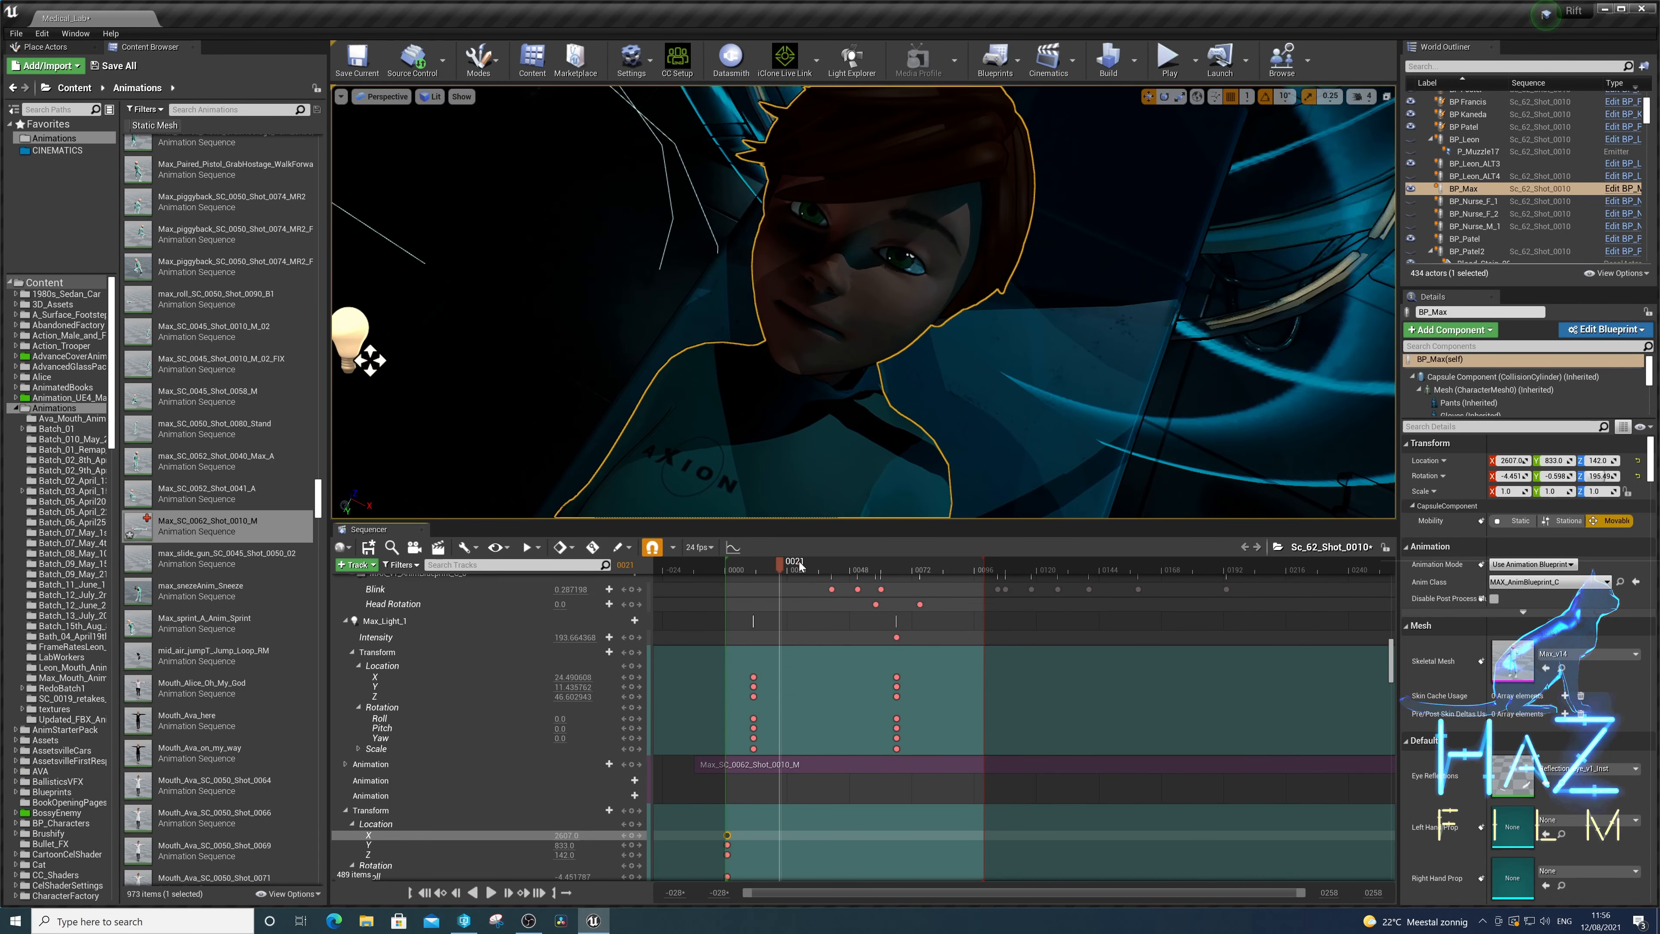
left_click_drag(741, 569, 747, 580)
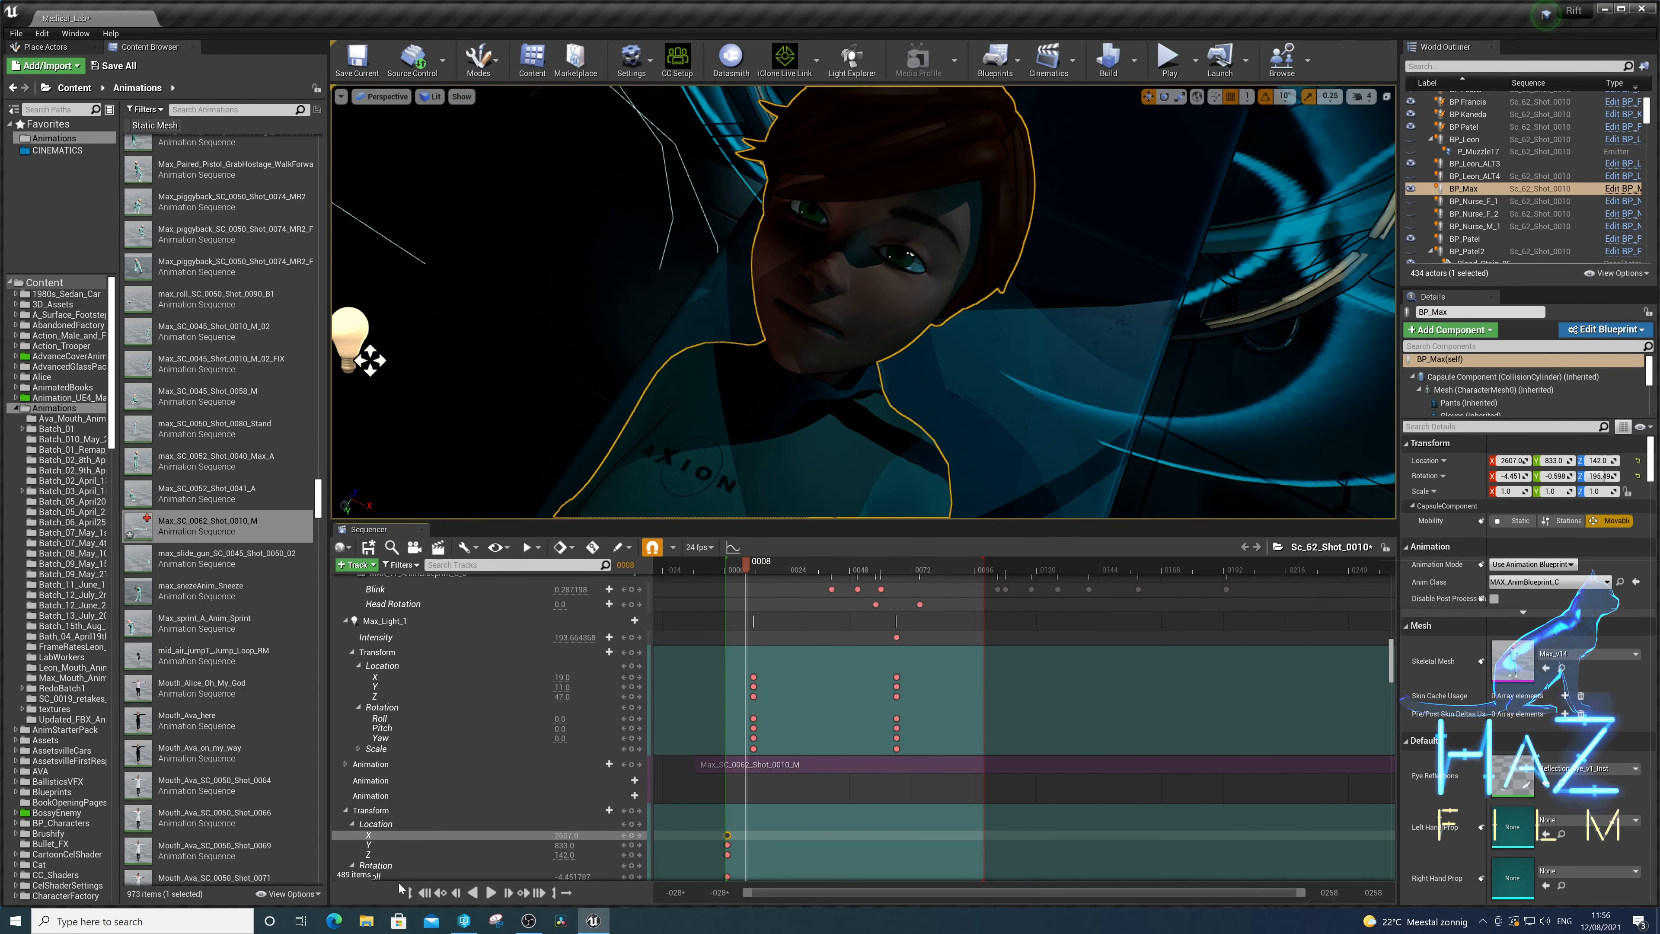
- Delete BP_Max's Blink and Head Rotation tracks along with their anim instance and CharacterMesh0 tracks
scroll(382, 656, "up", 3)
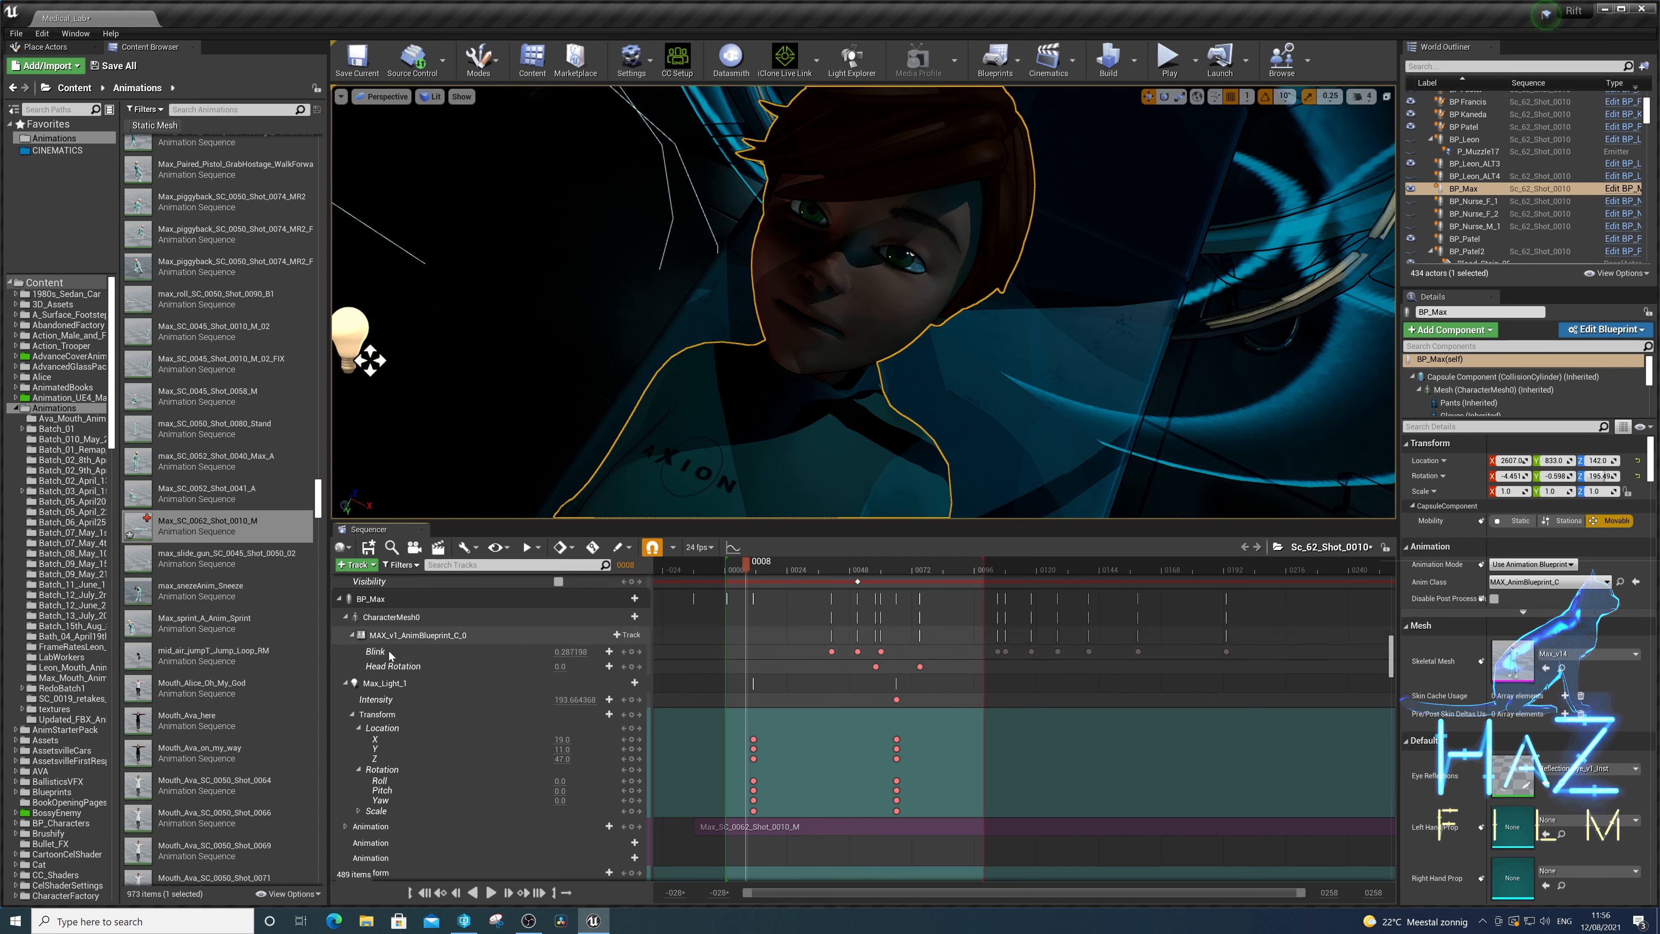
left_click(386, 653)
key("Delete")
left_click(395, 652)
key("Delete")
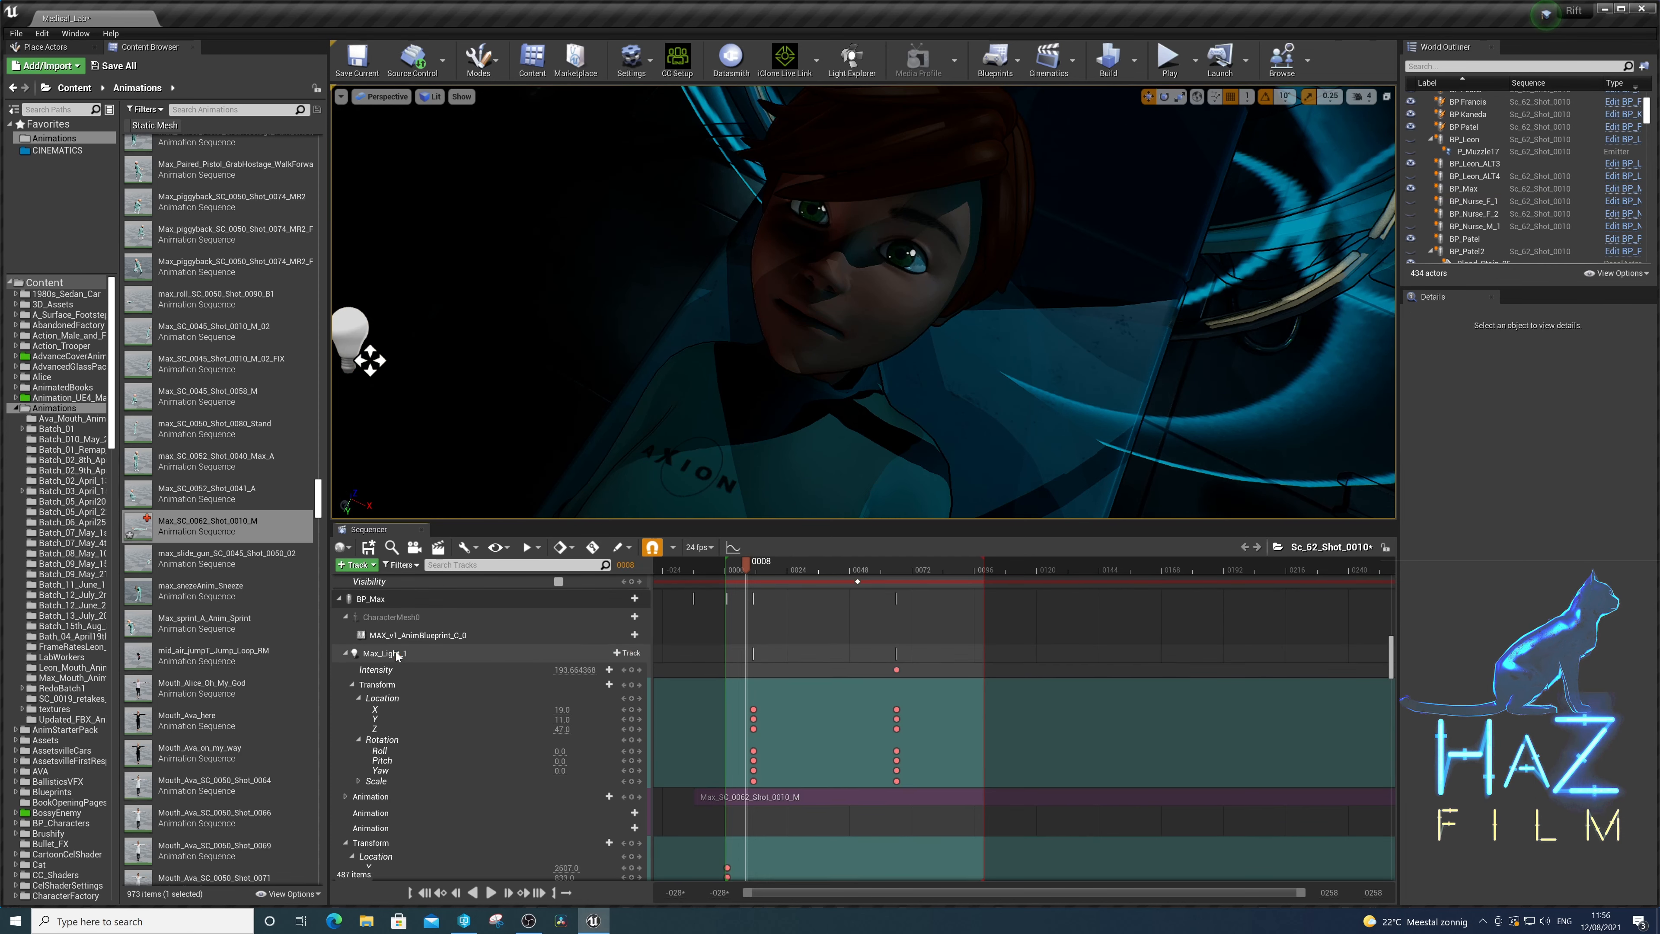
left_click(403, 635)
key("Delete")
left_click(406, 618)
key("Delete")
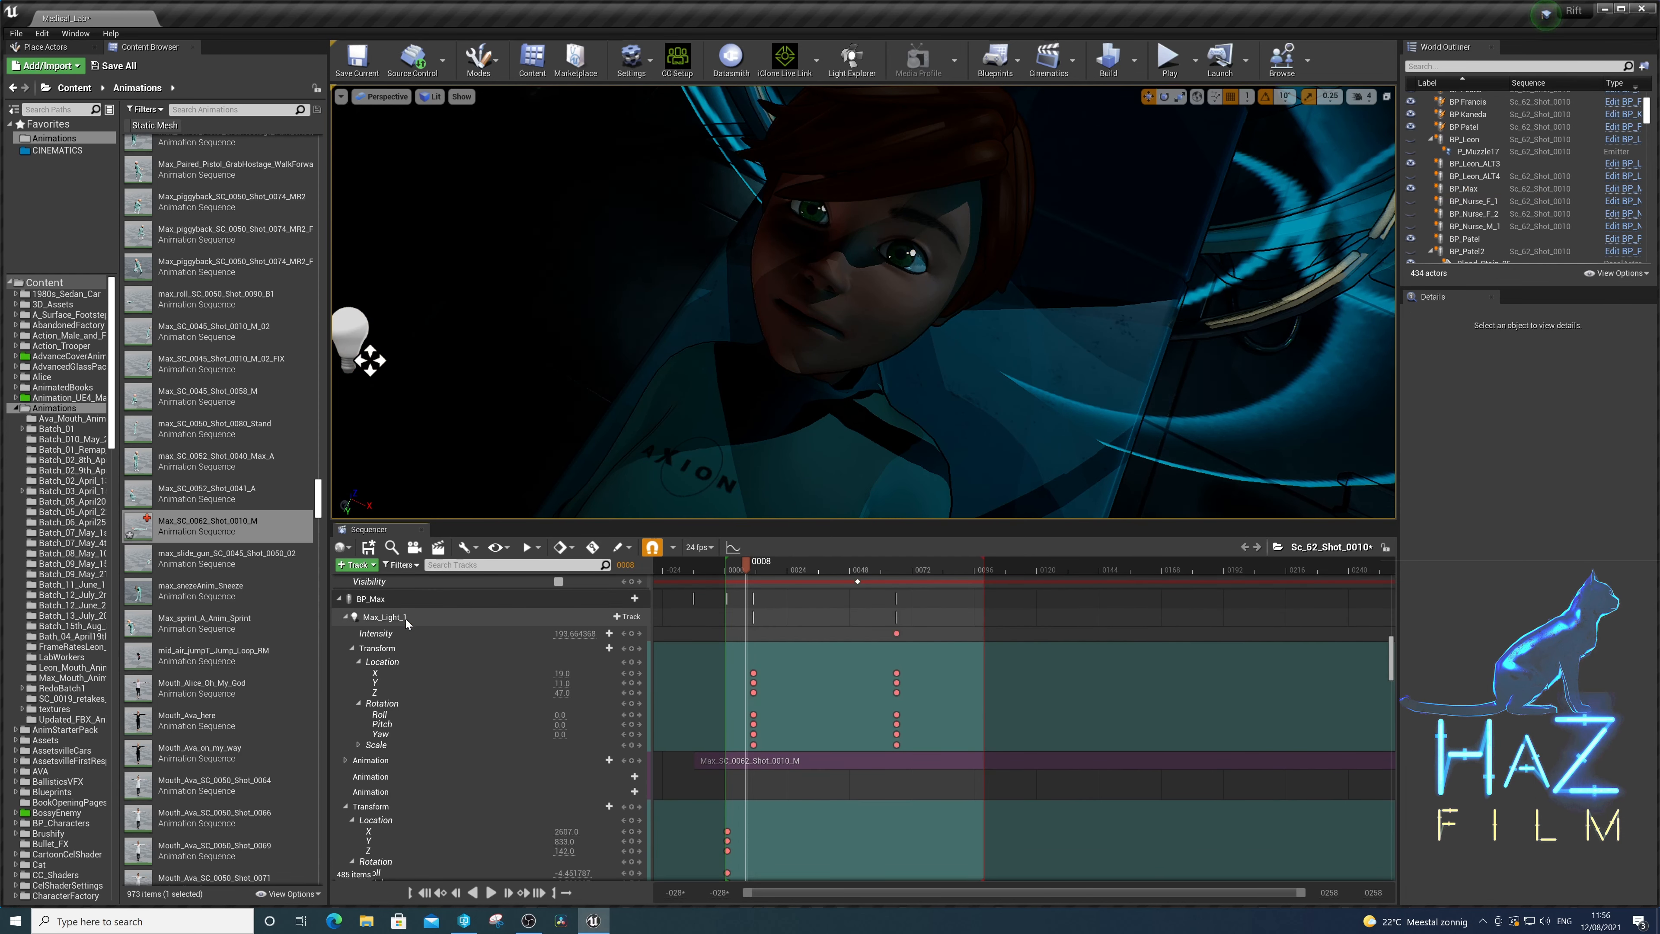
- Add a fresh CharacterMesh0 component track to BP_Max with the MAX_AnimBlueprint_C_0 anim instance under it
left_click(393, 598)
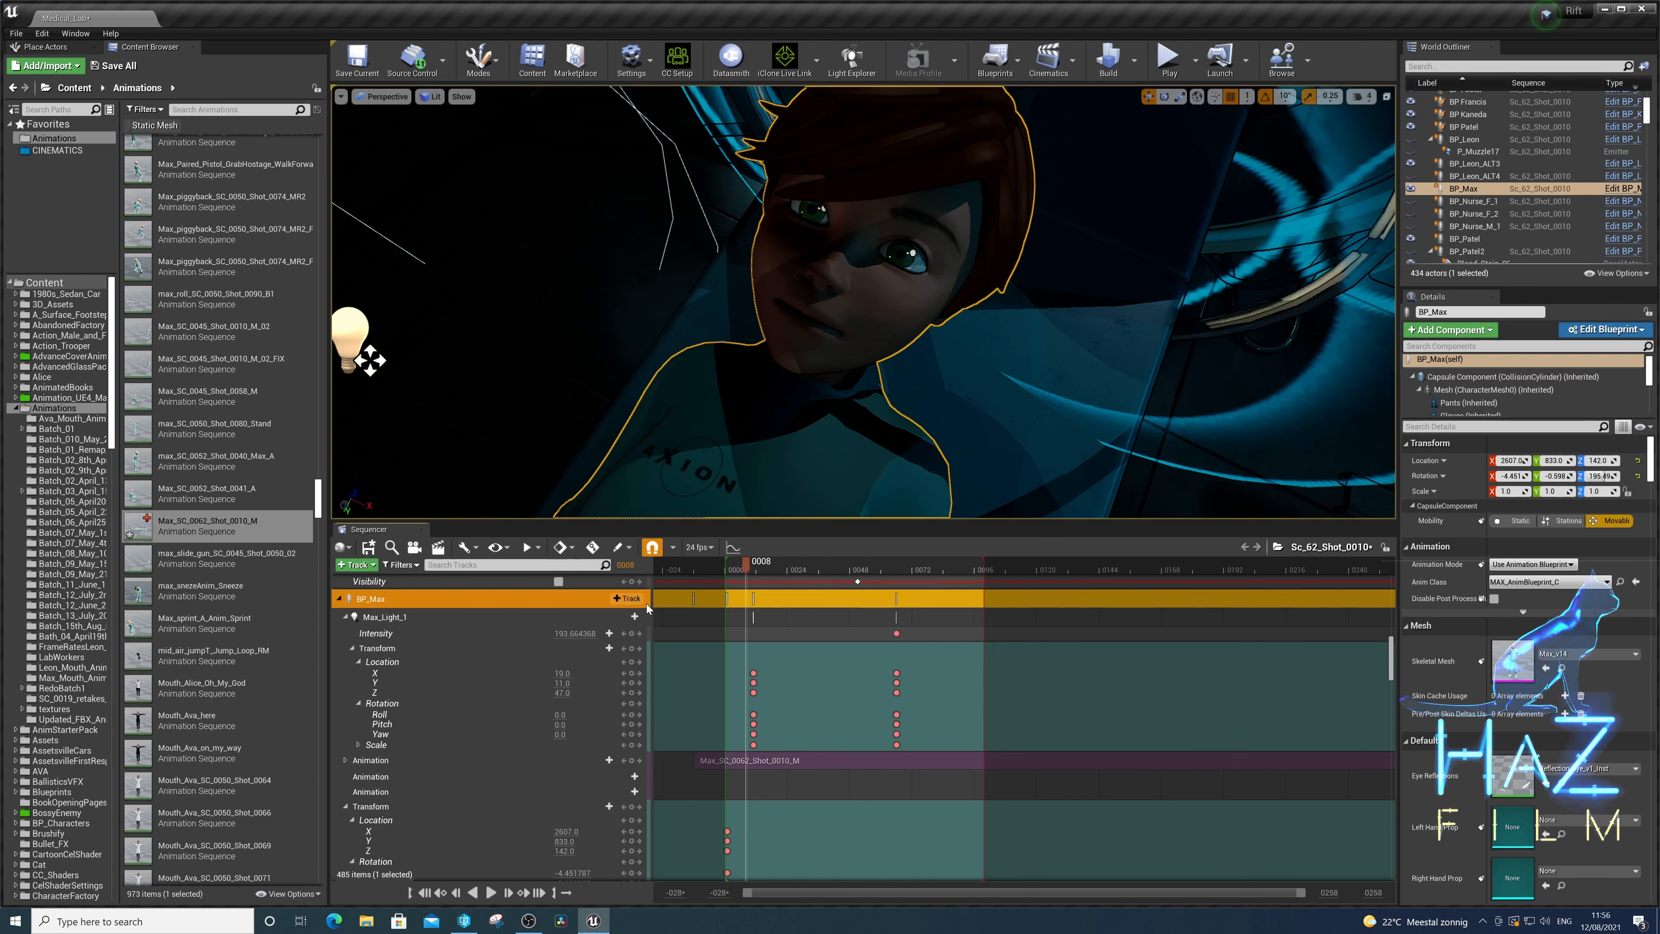
left_click(630, 599)
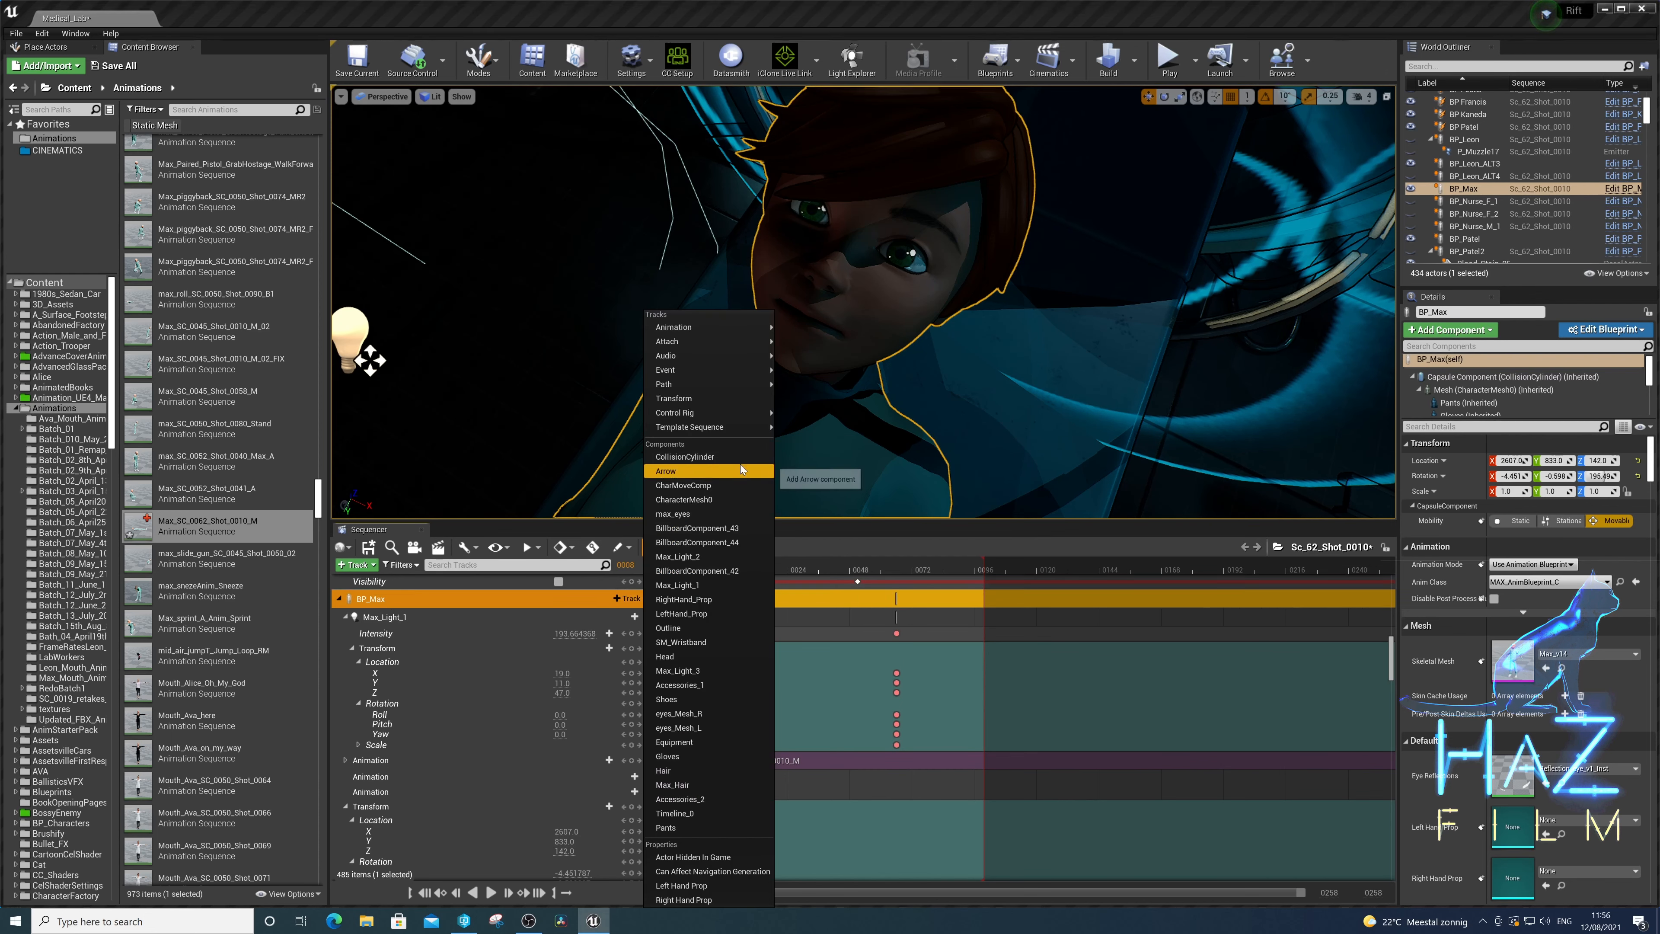
left_click(701, 499)
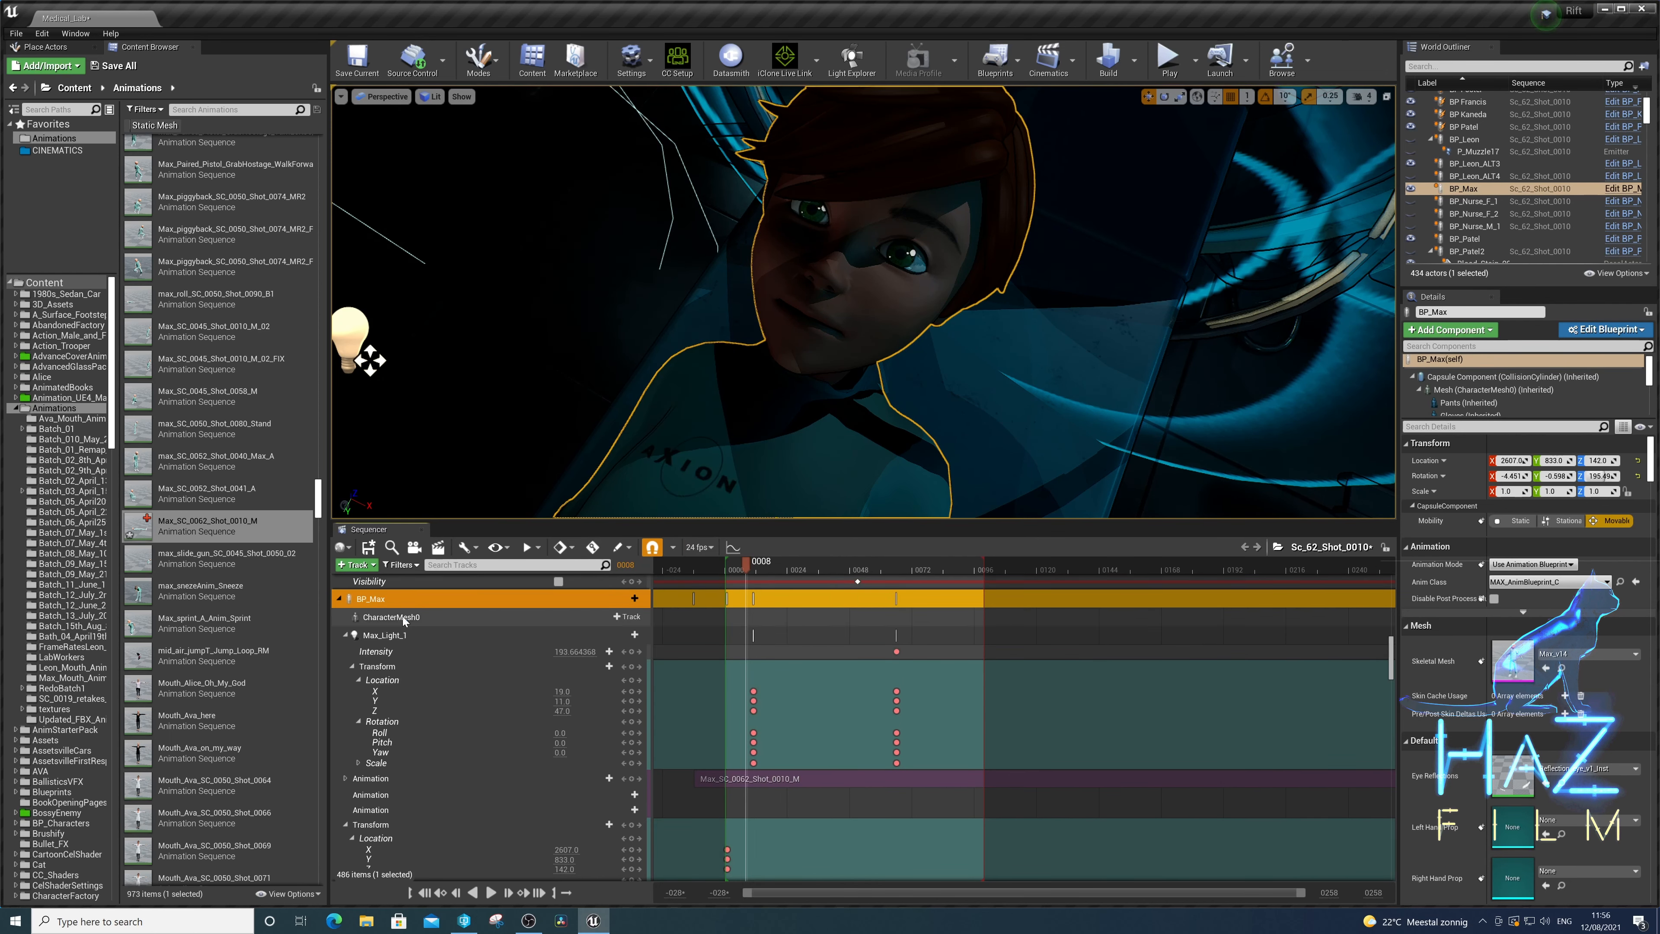
left_click(402, 617)
left_click(628, 616)
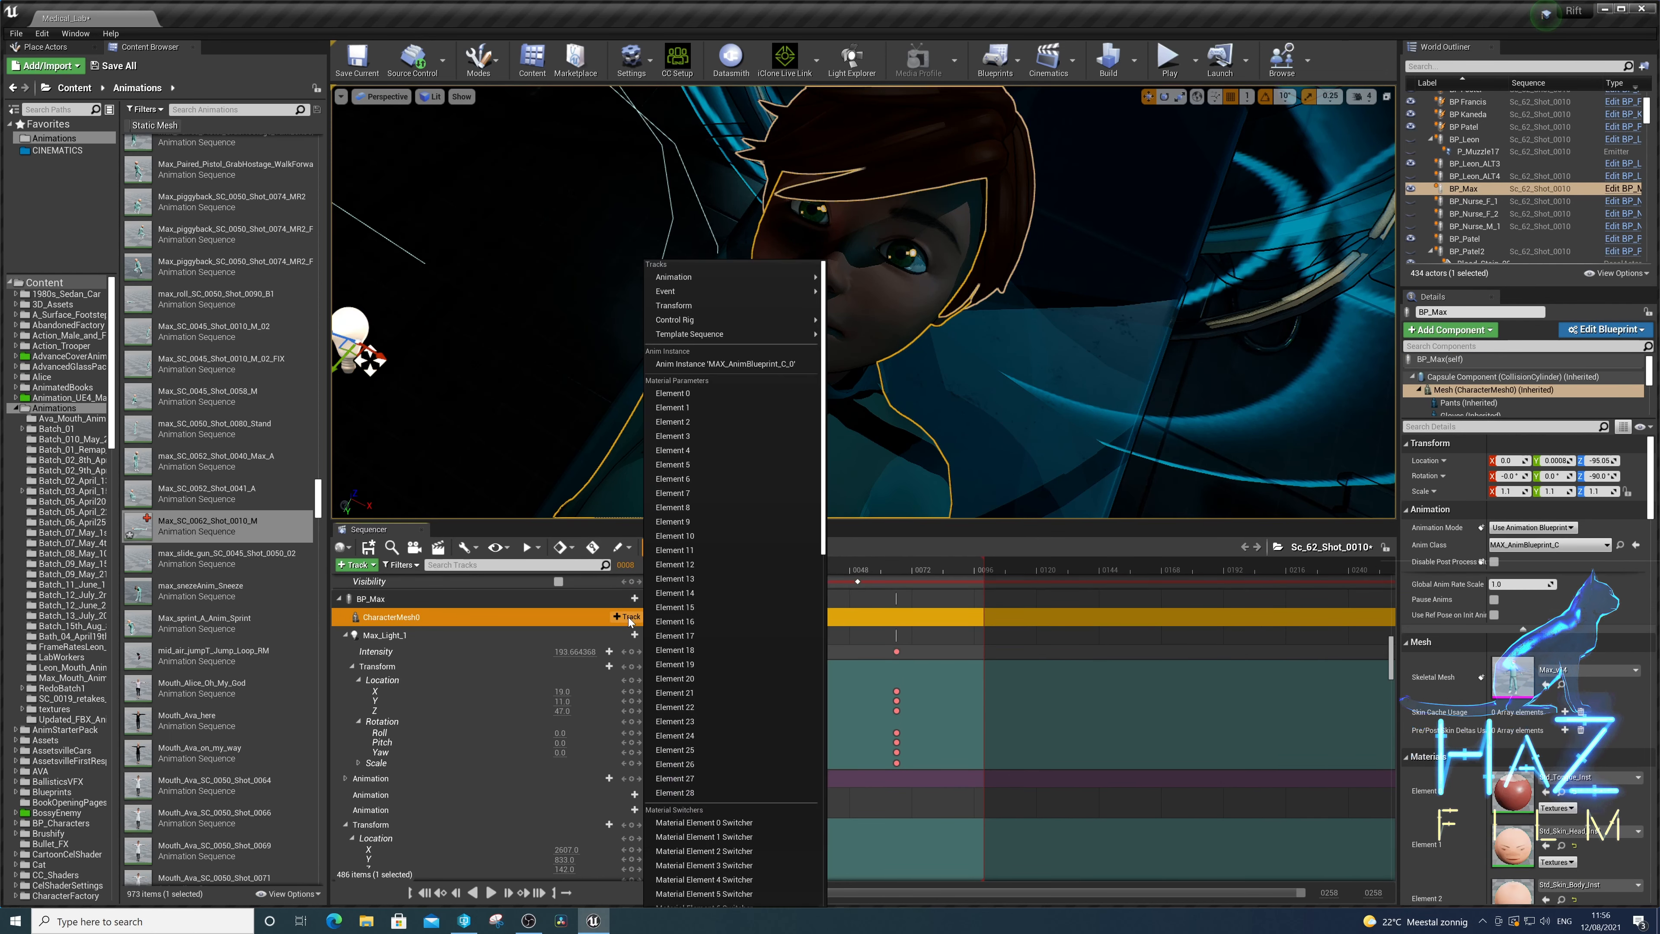
left_click(743, 364)
- Add a Blink track to Max's anim instance and set its value to 1.0
left_click(413, 637)
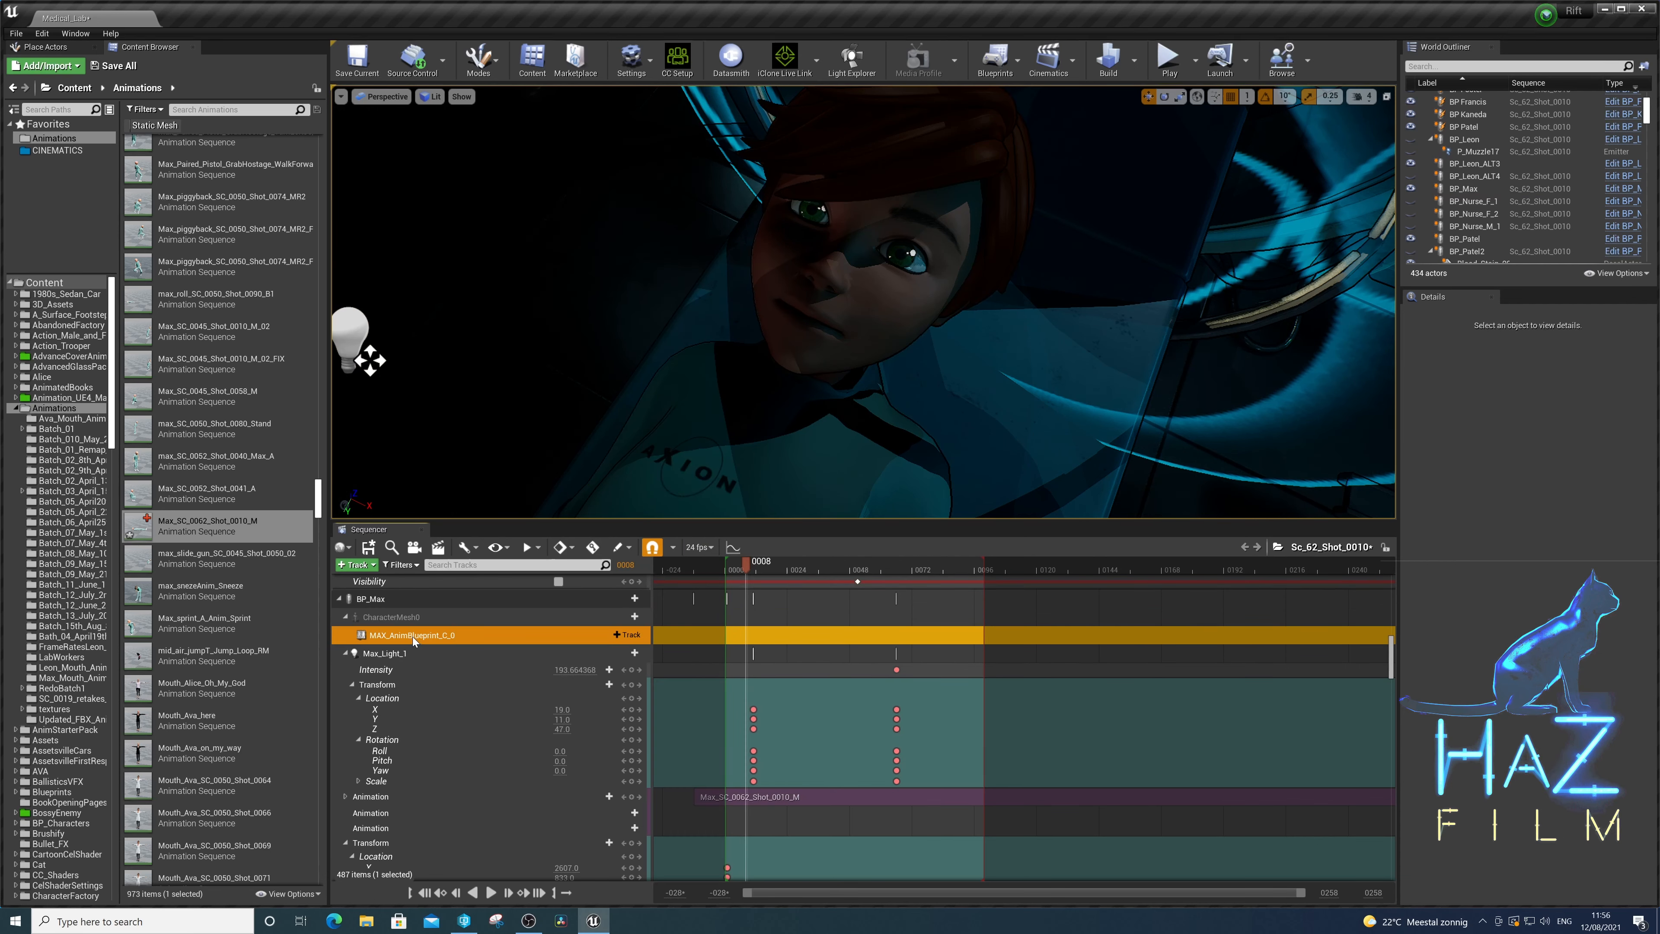
left_click(628, 634)
left_click(631, 407)
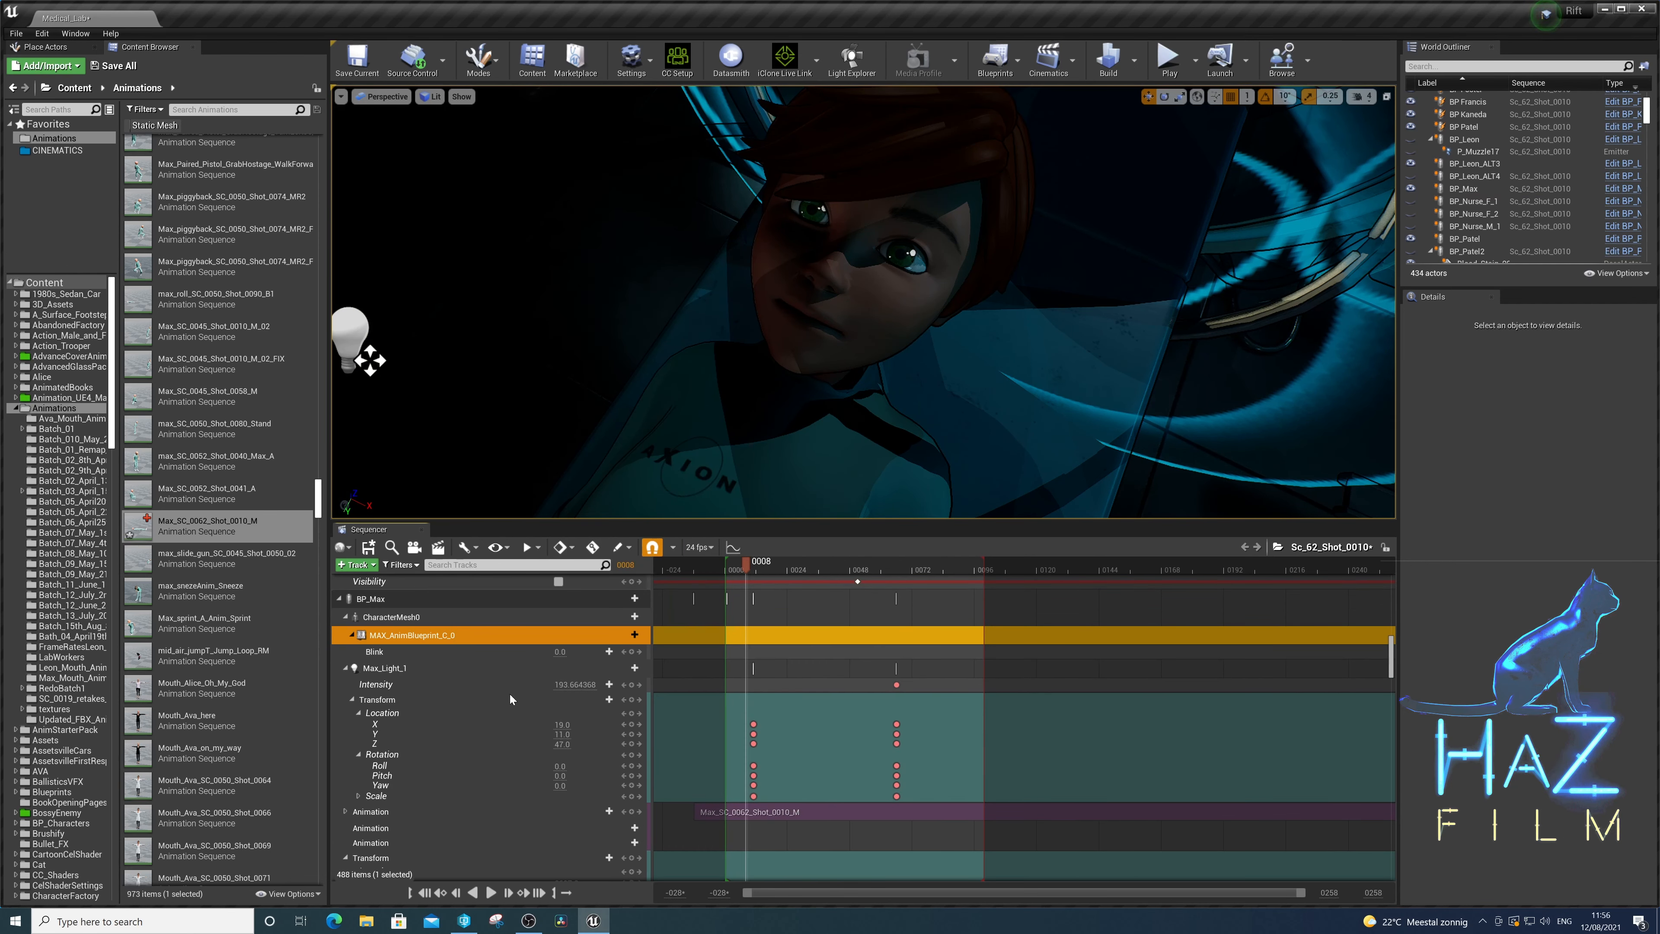
left_click(568, 651)
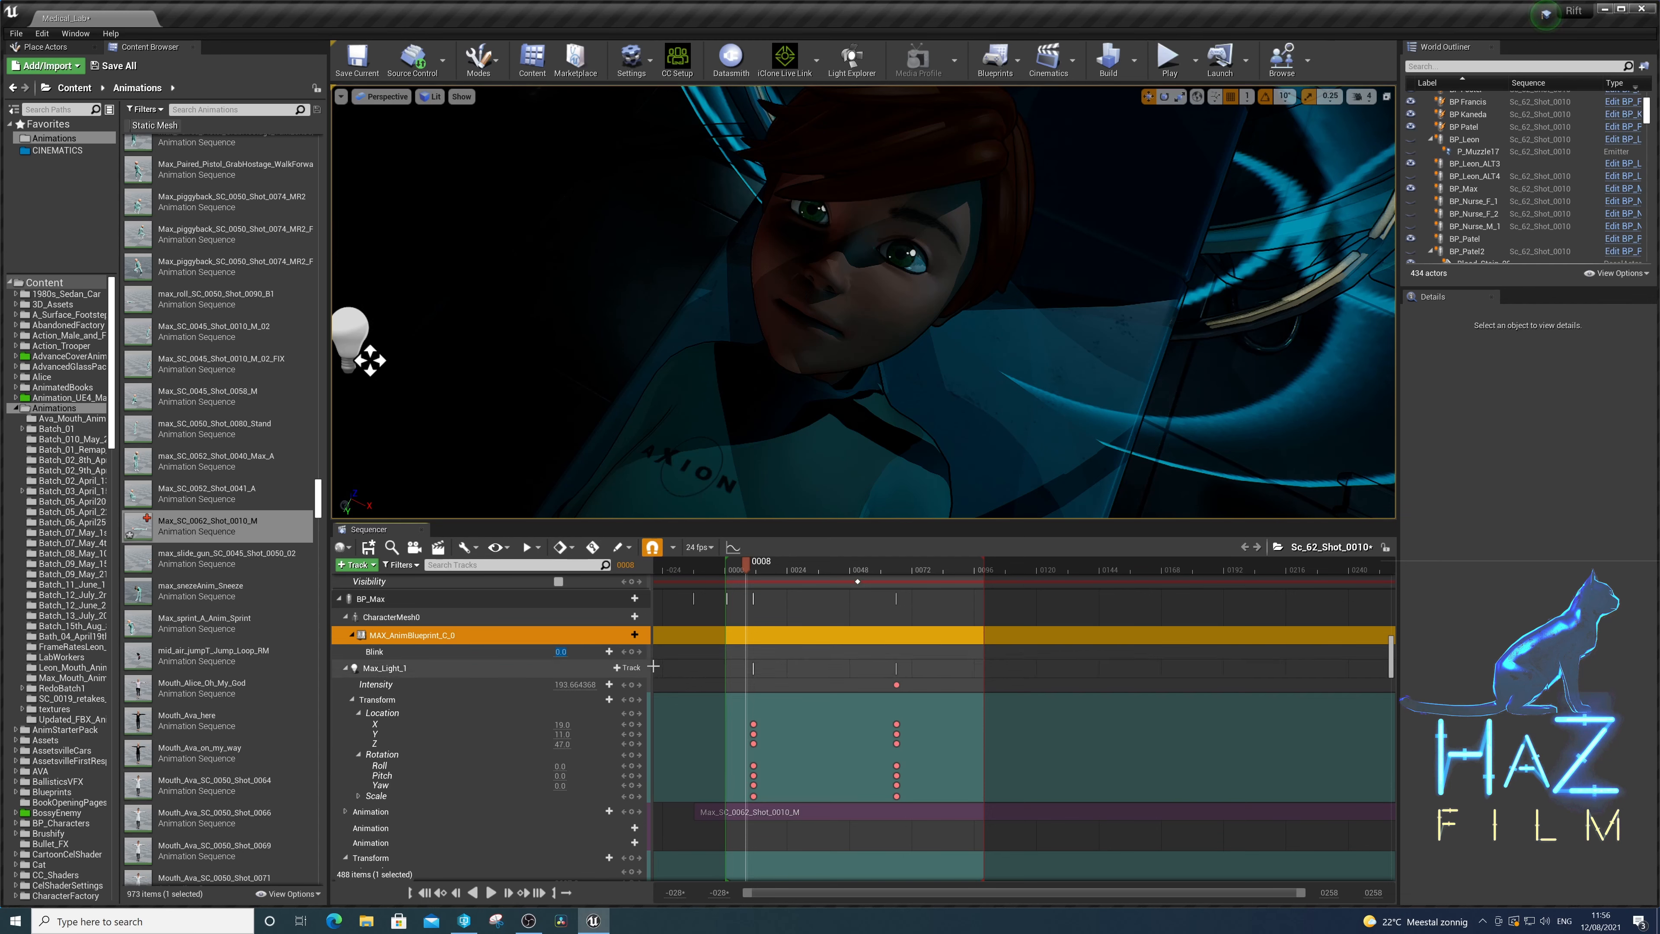
type("1")
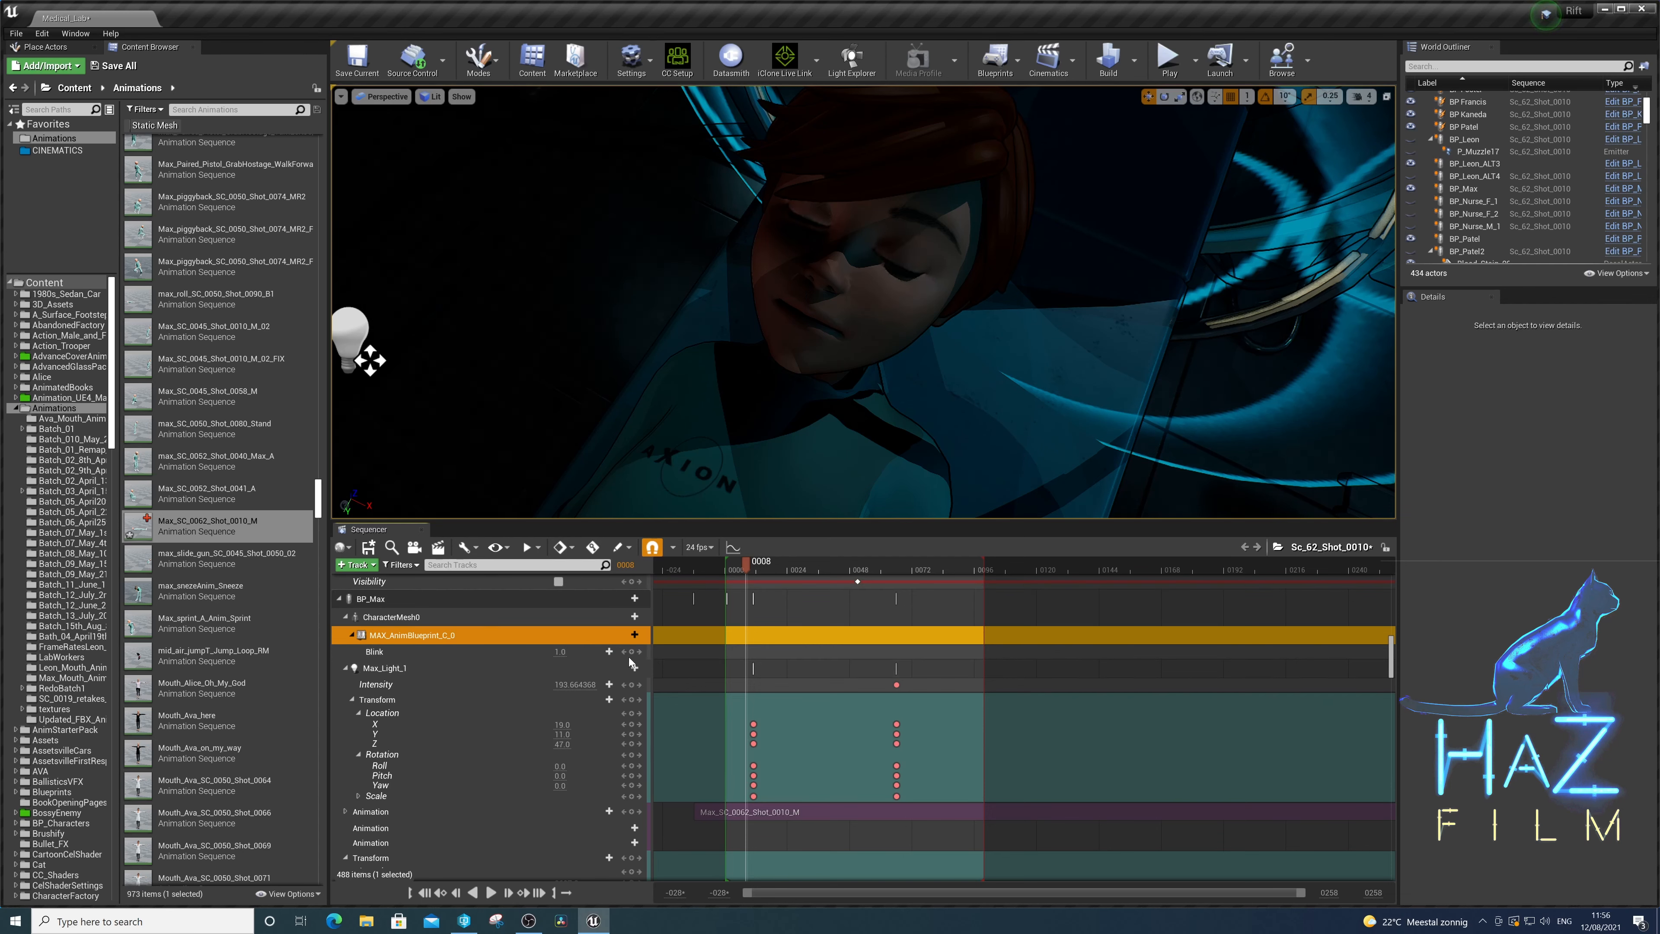
- Play and scrub the shot to check Max's eyes, and return the viewport to piloting the SC_0062_Shot_0010 camera
key("space")
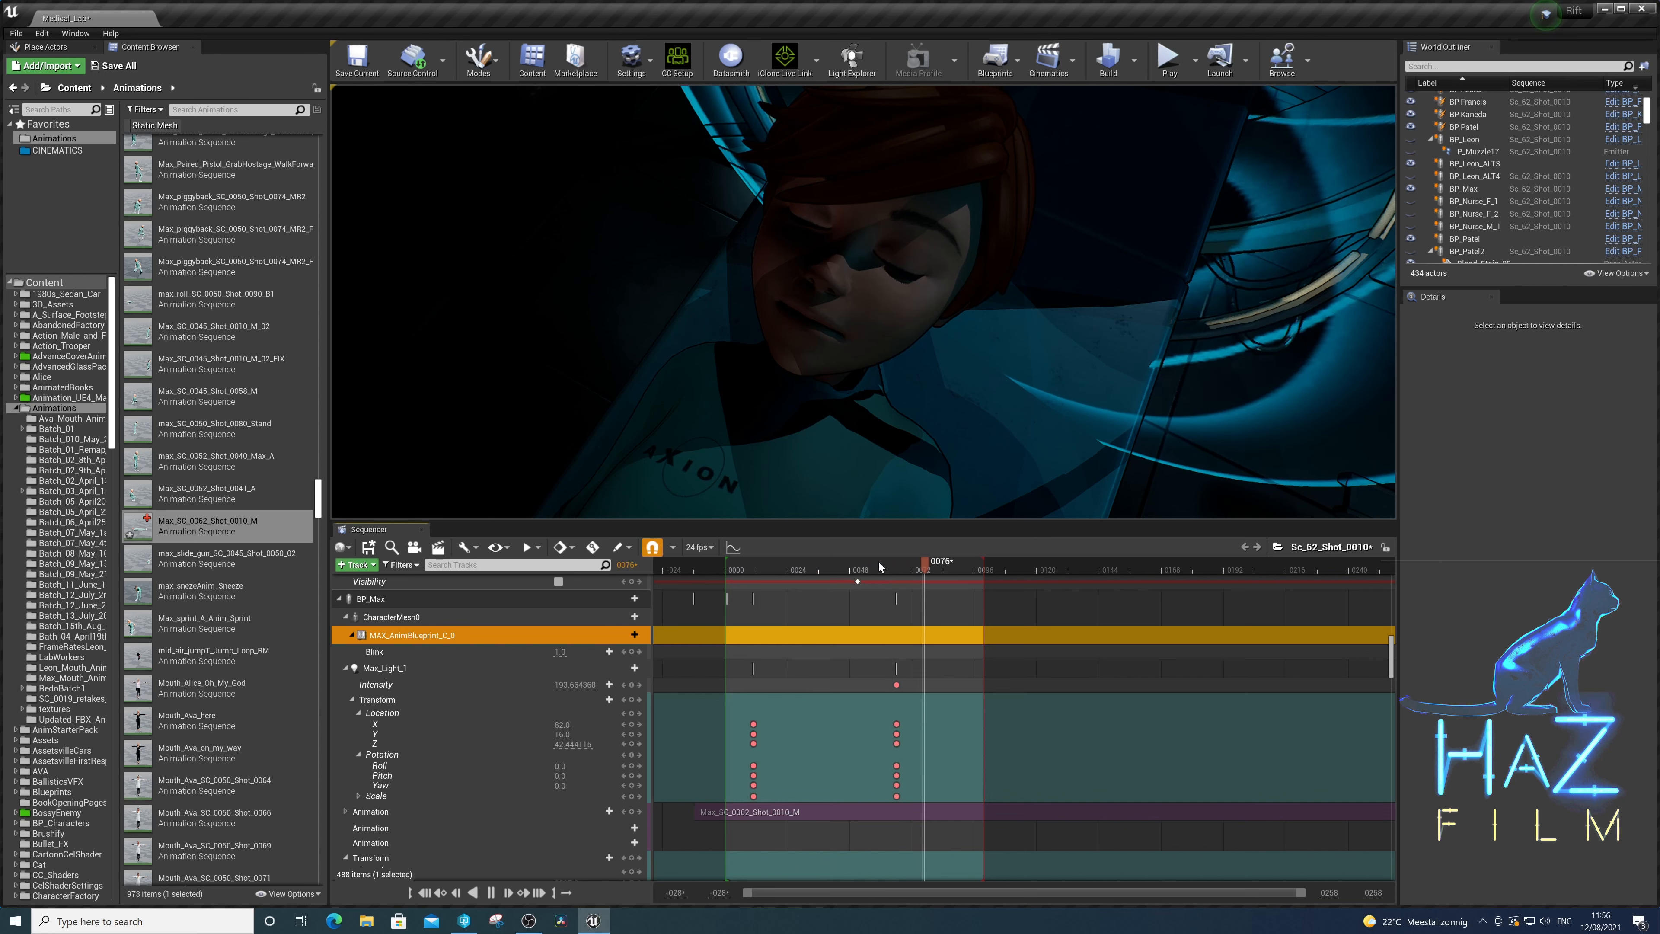
left_click_drag(753, 567, 817, 562)
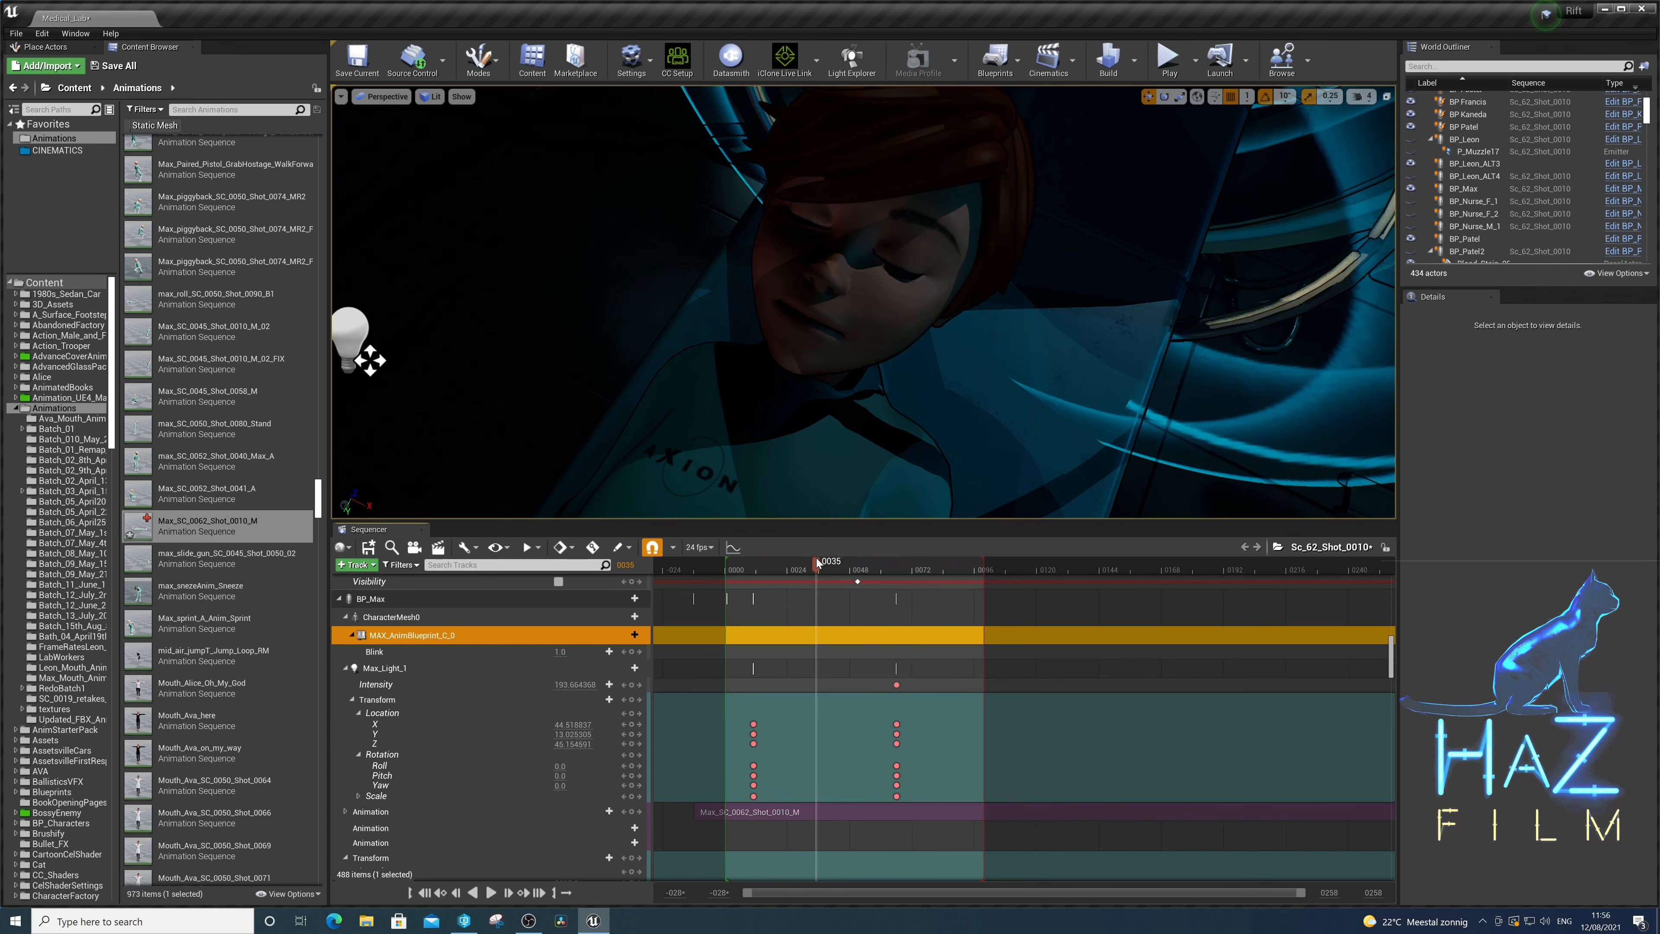
left_click(401, 98)
left_click(402, 281)
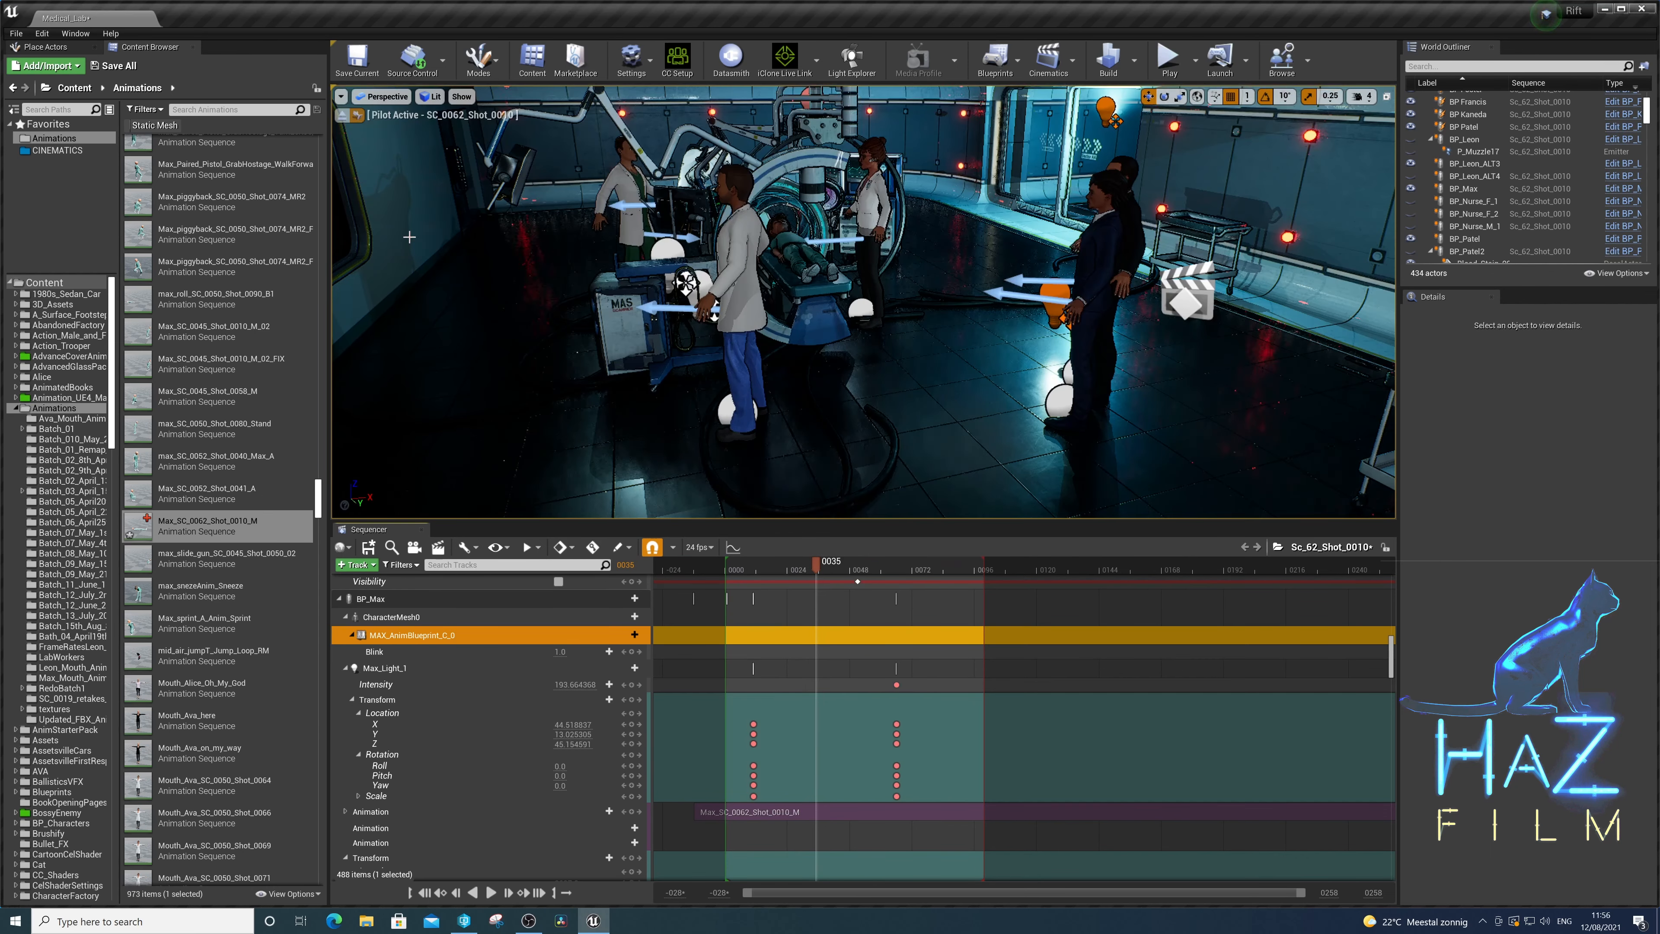